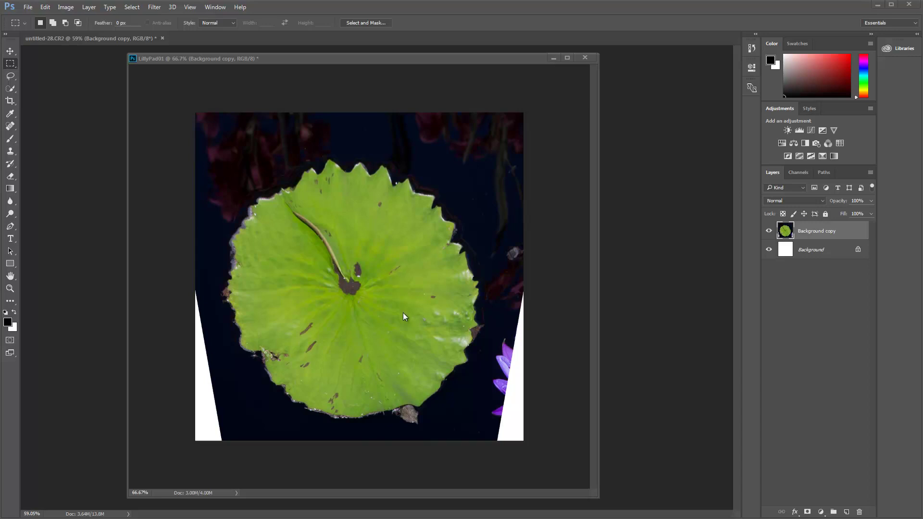
# - Try to cover the elongated white glare near the lily pad's lower-right edge with the Clone Stamp, sampling clean leaf, and undo the stroke
pyautogui.click(388, 293)
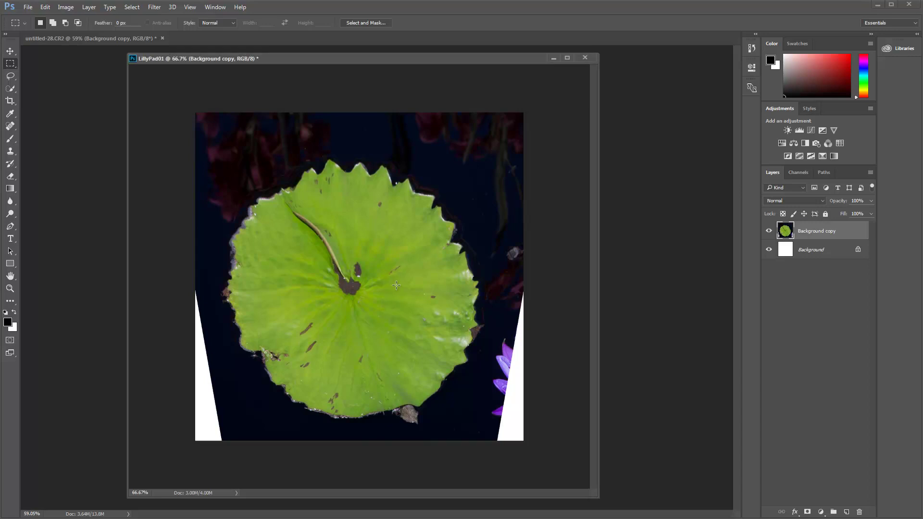
pyautogui.press('z')
pyautogui.moveTo(387, 276)
pyautogui.mouseDown()
pyautogui.moveTo(411, 253)
pyautogui.moveTo(378, 273)
pyautogui.mouseUp()
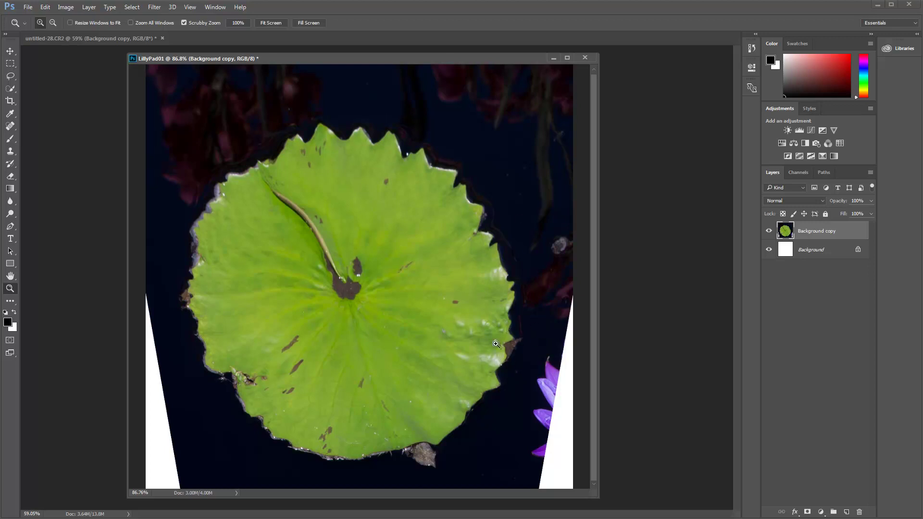
pyautogui.moveTo(491, 361); pyautogui.dragTo(404, 295)
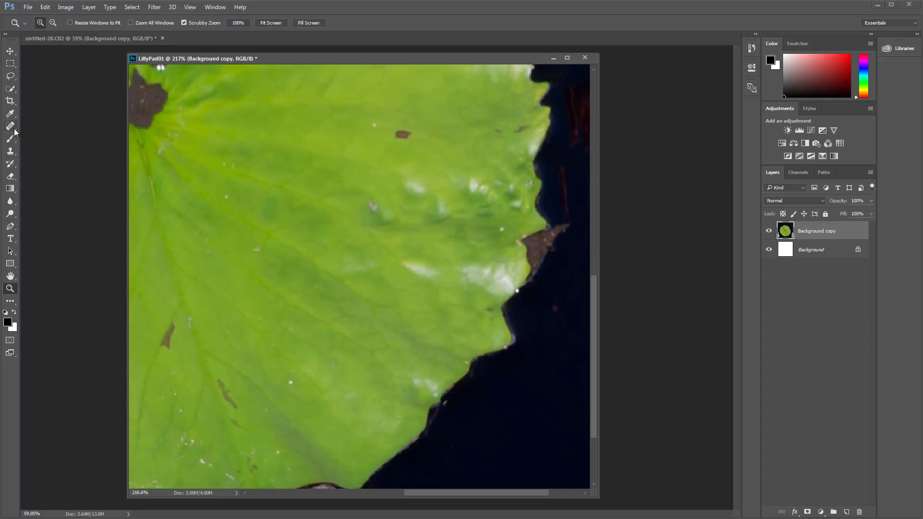
pyautogui.moveTo(11, 152); pyautogui.dragTo(58, 152)
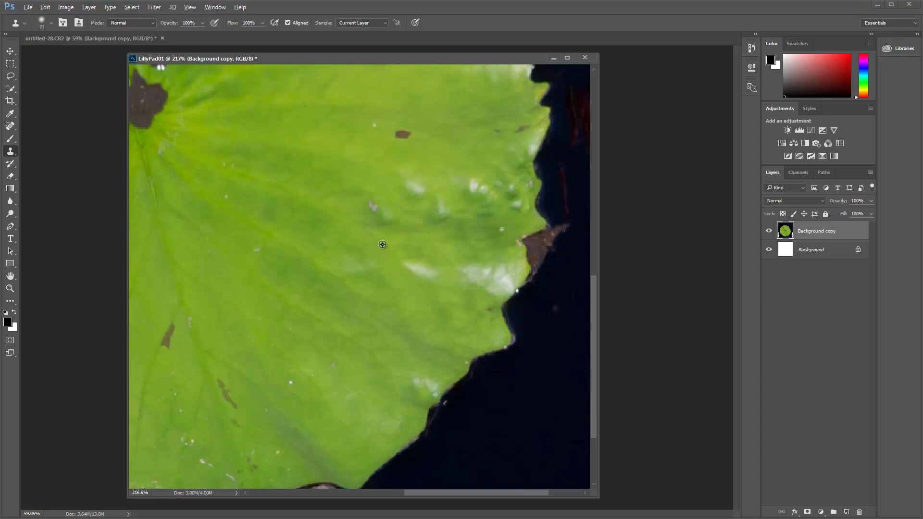
pyautogui.keyDown('alt'); pyautogui.click(349, 231); pyautogui.keyUp('alt')
pyautogui.moveTo(405, 261)
pyautogui.mouseDown()
pyautogui.moveTo(425, 270)
pyautogui.moveTo(350, 231)
pyautogui.moveTo(429, 269)
pyautogui.mouseUp()
pyautogui.keyDown('alt'); pyautogui.click(345, 227); pyautogui.keyUp('alt')
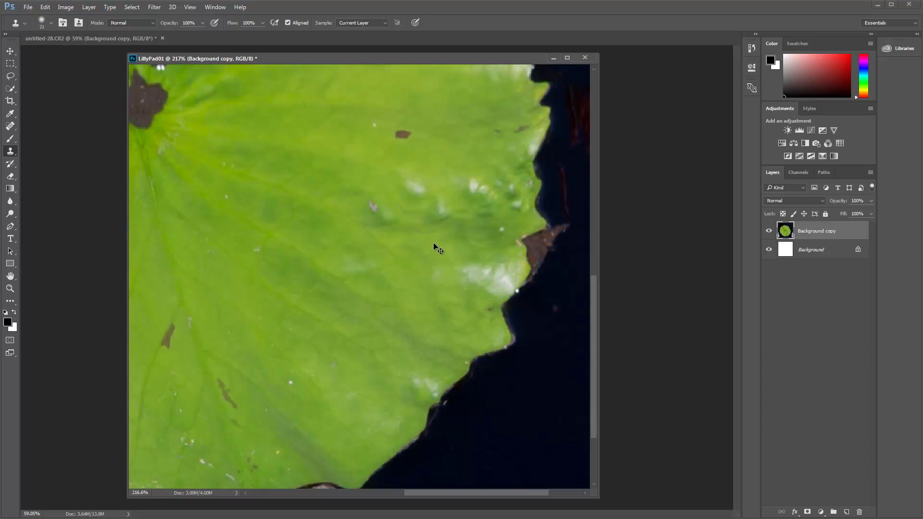
pyautogui.hotkey('ctrl', 'z')
pyautogui.keyDown('alt'); pyautogui.click(347, 230); pyautogui.keyUp('alt')
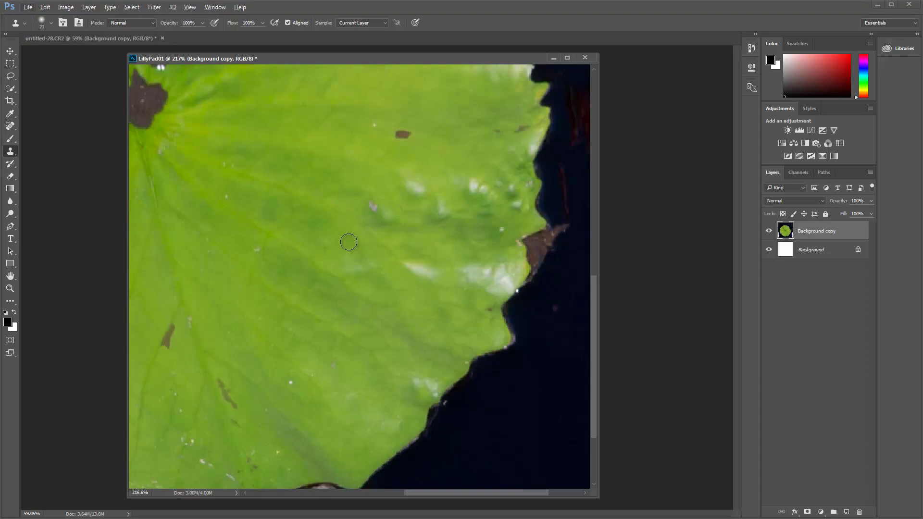
pyautogui.press('l')
pyautogui.hotkey('alt', 'l')
pyautogui.press('Escape')
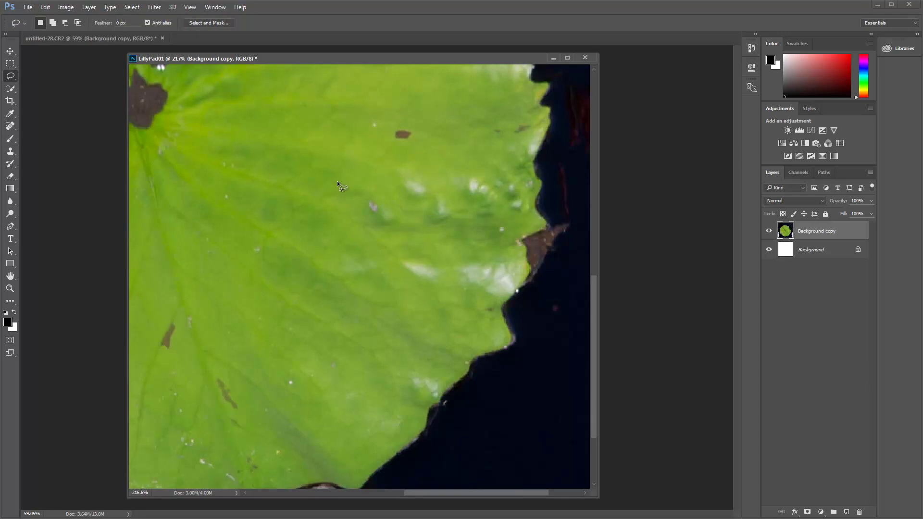
pyautogui.press('s')
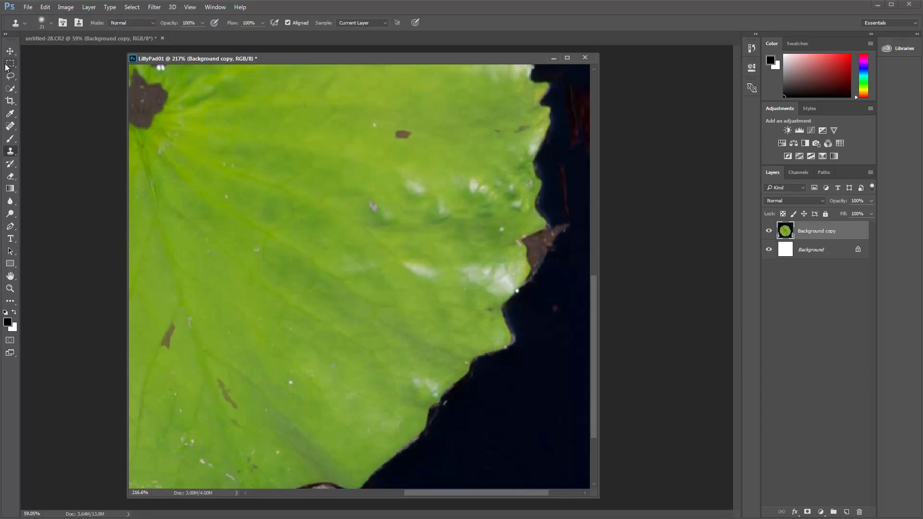
pyautogui.click(13, 76)
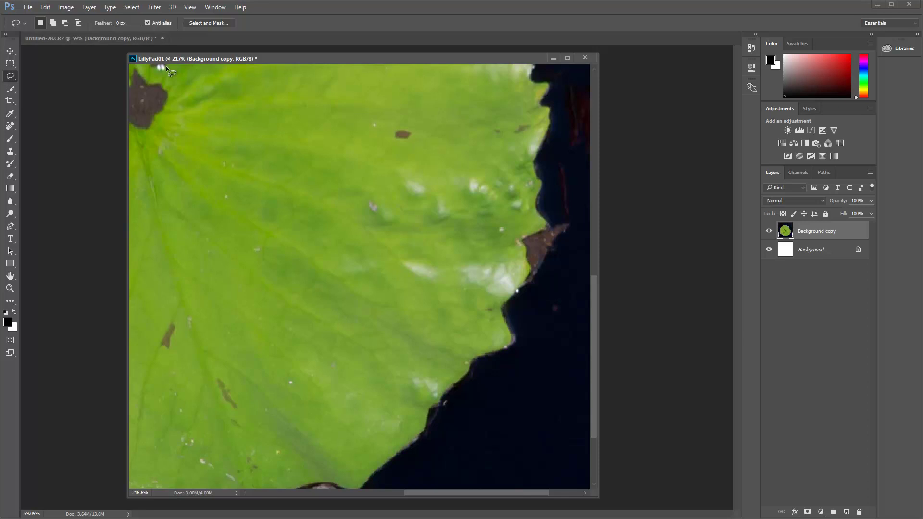
pyautogui.moveTo(294, 197); pyautogui.dragTo(295, 276)
pyautogui.click(366, 252)
# - Outline a clean leaf patch below and left of the glare using the Lasso with a 5 px feather, and copy it to a new layer
pyautogui.doubleClick(119, 21)
pyautogui.moveTo(242, 290)
pyautogui.mouseDown()
pyautogui.moveTo(266, 325)
pyautogui.moveTo(299, 328)
pyautogui.mouseUp()
pyautogui.moveTo(261, 284); pyautogui.dragTo(264, 285)
pyautogui.rightClick(270, 307)
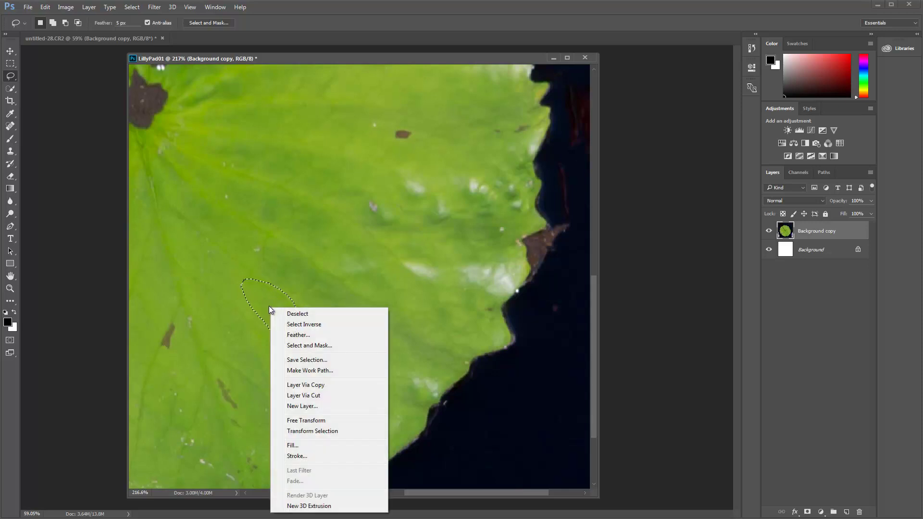
pyautogui.click(322, 384)
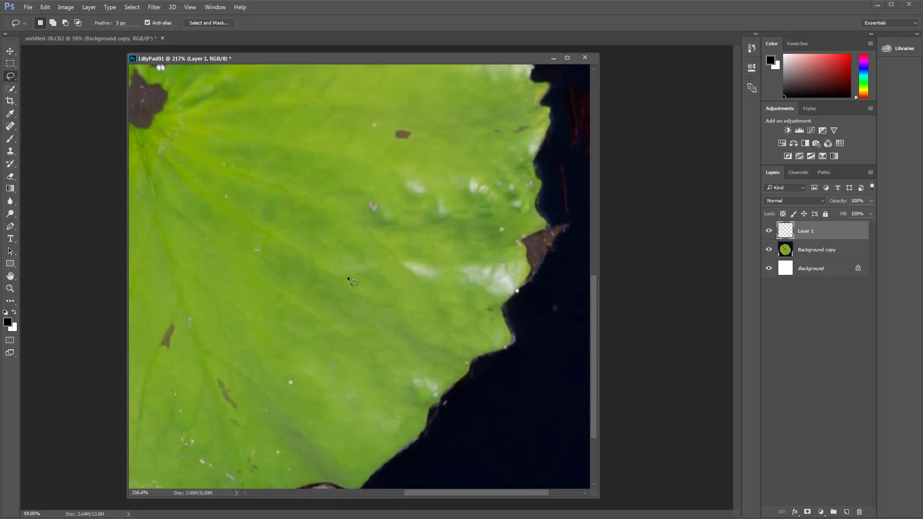
# - Move the copied leaf patch over the elongated white glare near the lily pad's lower-right edge
pyautogui.moveTo(268, 313); pyautogui.dragTo(337, 280)
pyautogui.press('v')
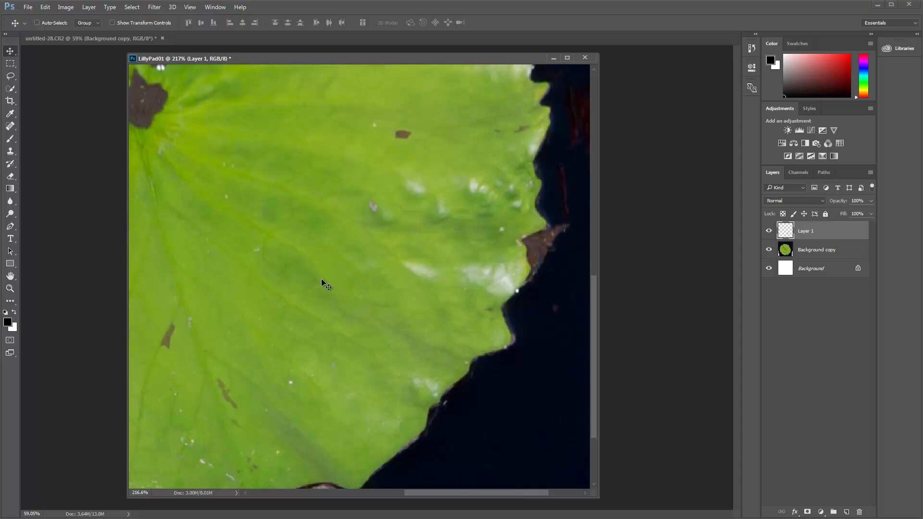
pyautogui.press('l')
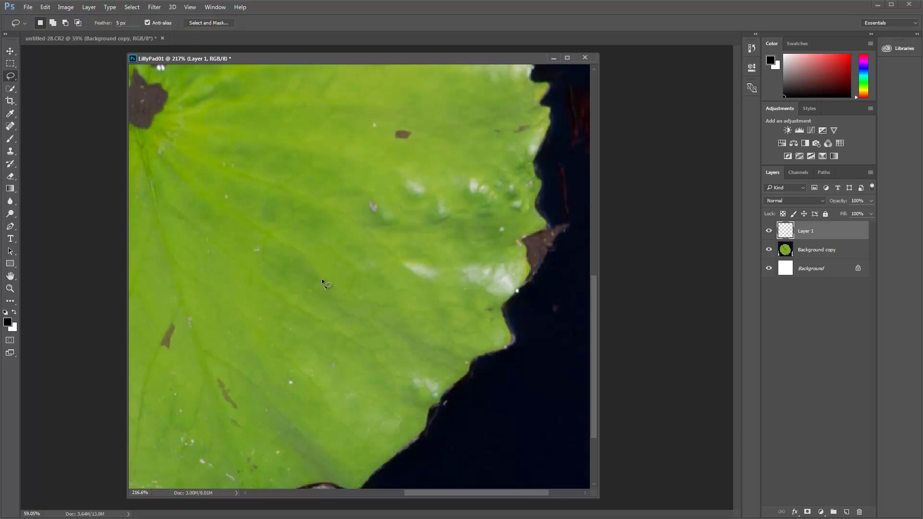
pyautogui.moveTo(302, 281); pyautogui.dragTo(373, 273)
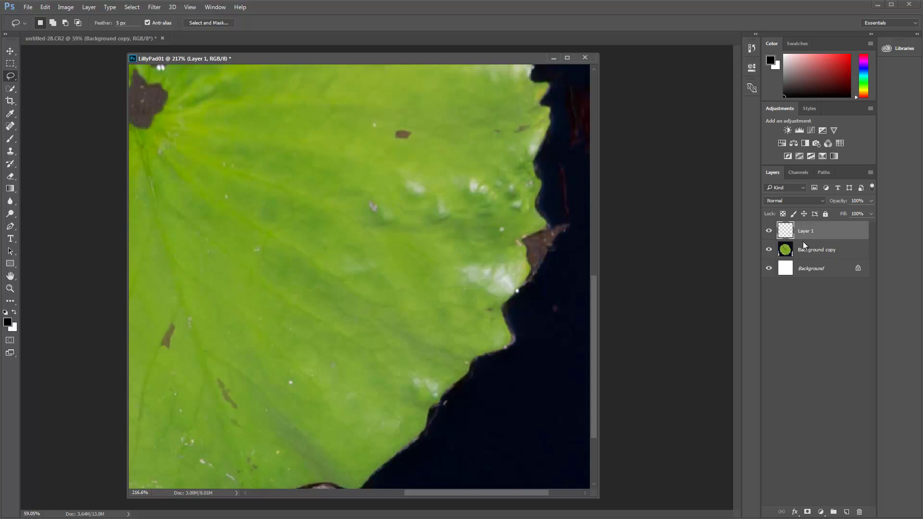
# - Merge the patch layer down into the Background copy layer, trying Merge Down, undoing it and merging again
pyautogui.click(88, 6)
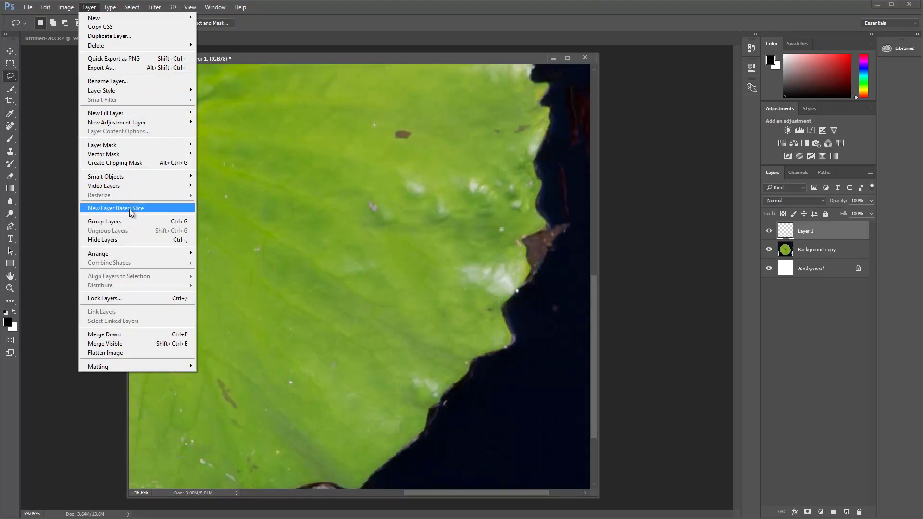
pyautogui.click(128, 333)
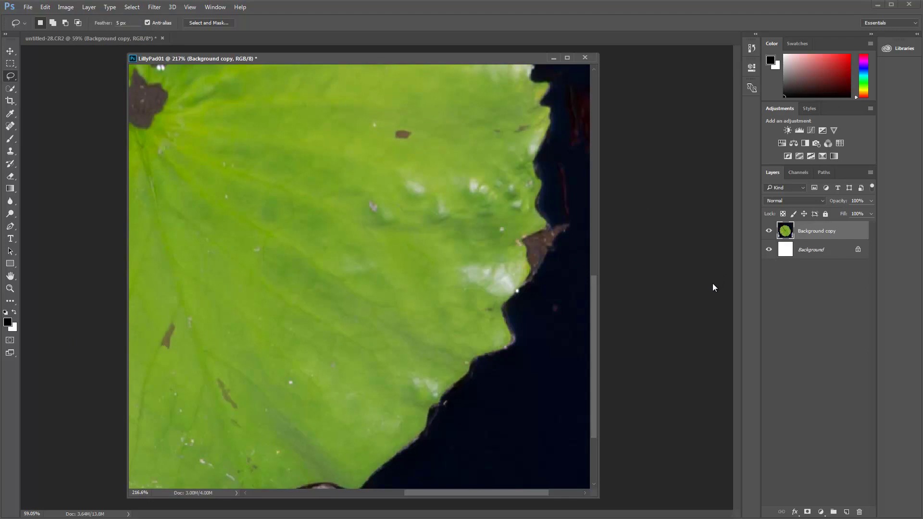
pyautogui.hotkey('ctrl', 'z')
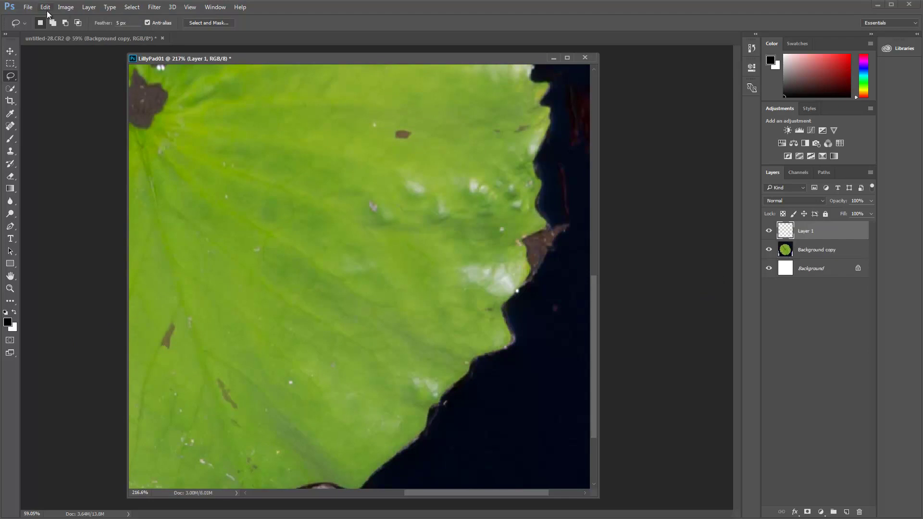
pyautogui.click(45, 8)
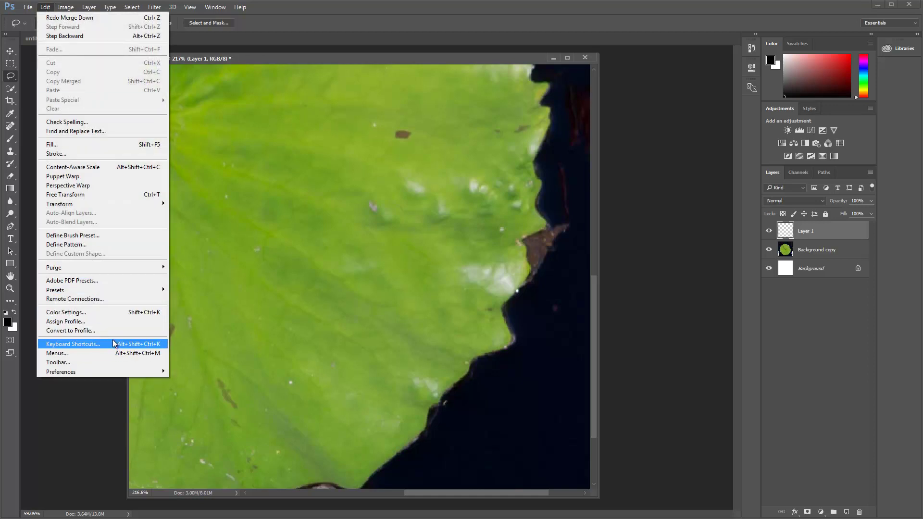
pyautogui.moveTo(89, 7)
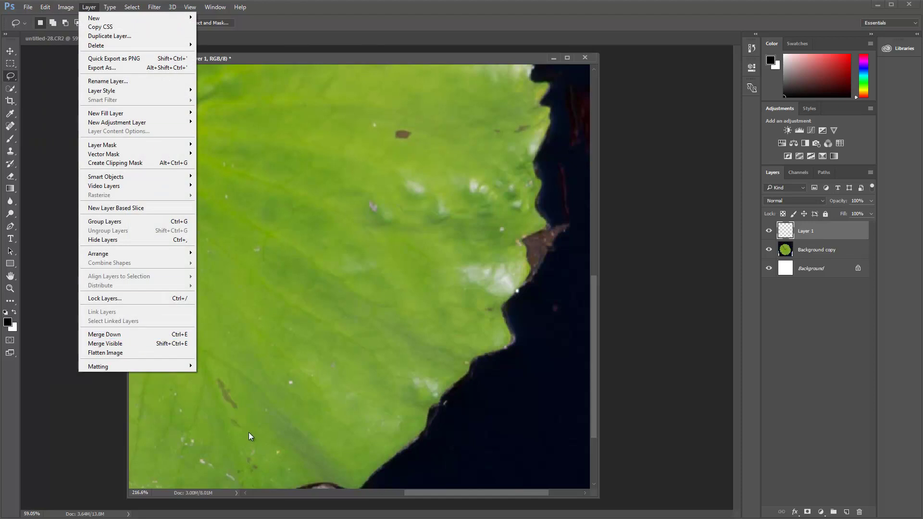
pyautogui.click(284, 283)
pyautogui.hotkey('ctrl', 'e')
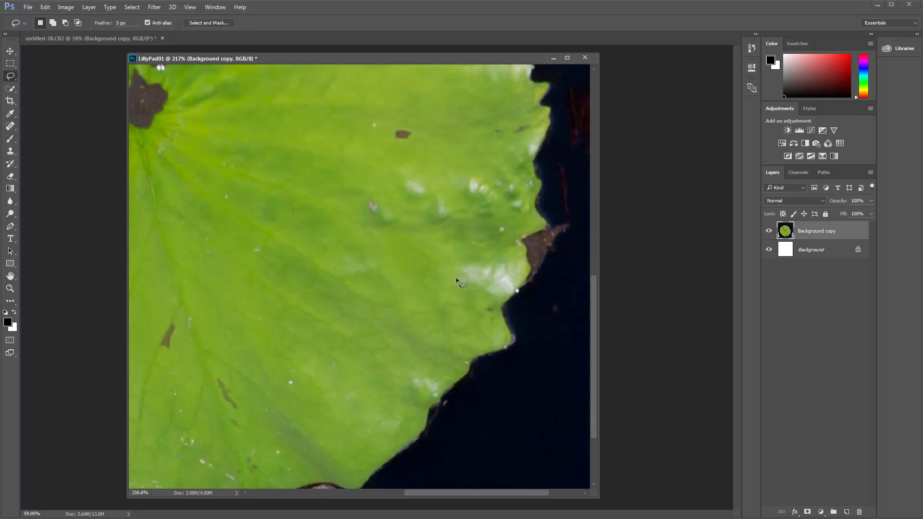
# - Step back through the history to undo the merge and the copied patch layer, and clear the remaining lasso selection
pyautogui.hotkey('ctrl', 'shift', 'alt', 'n')
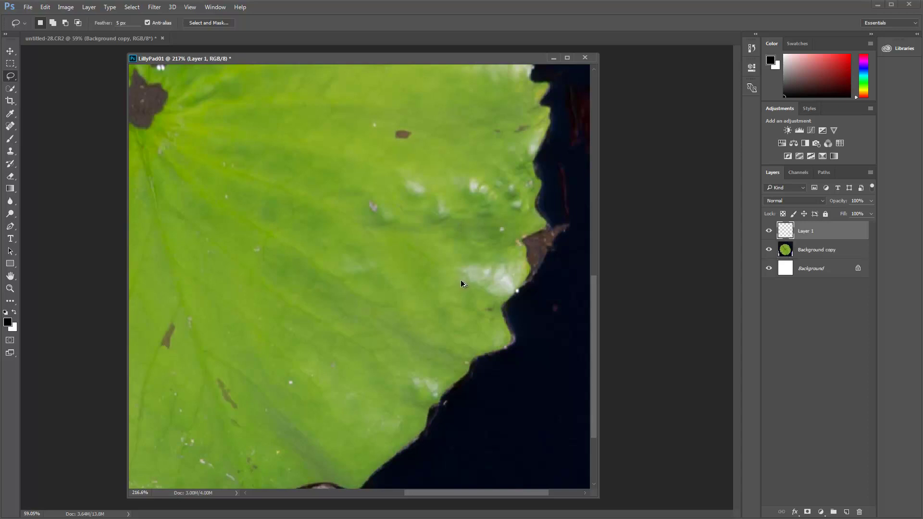
pyautogui.hotkey('ctrl', 'alt', 'z')
pyautogui.hotkey('ctrl', 'alt', 'z')
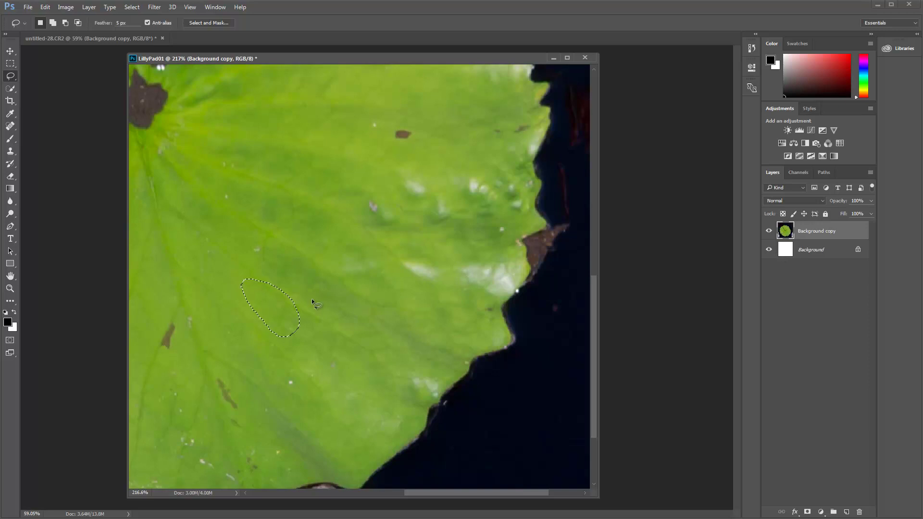
pyautogui.click(301, 287)
pyautogui.moveTo(261, 203)
pyautogui.mouseDown()
pyautogui.moveTo(237, 238)
pyautogui.moveTo(262, 204)
pyautogui.mouseUp()
pyautogui.click(328, 164)
# - Paint out the larger white glare patches on the lower-right part of the leaf with the Spot Healing Brush in Content-Aware mode
pyautogui.click(12, 90)
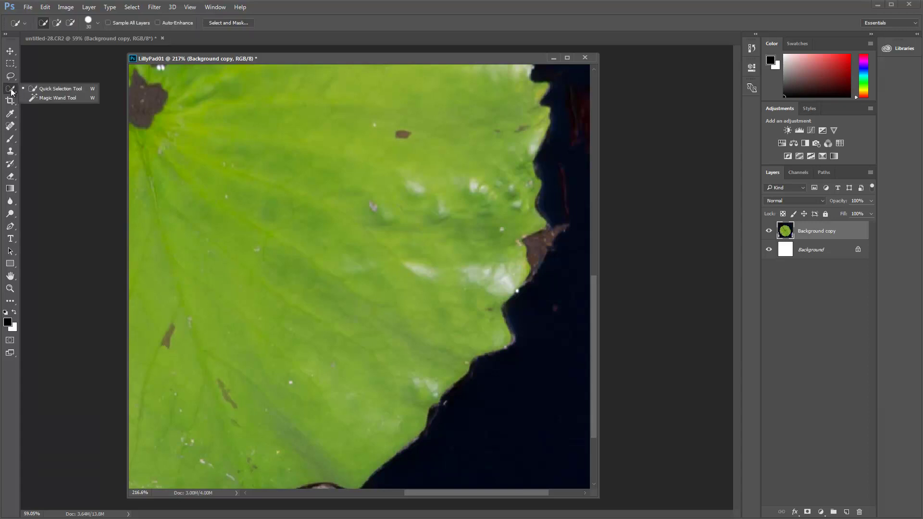
pyautogui.click(12, 126)
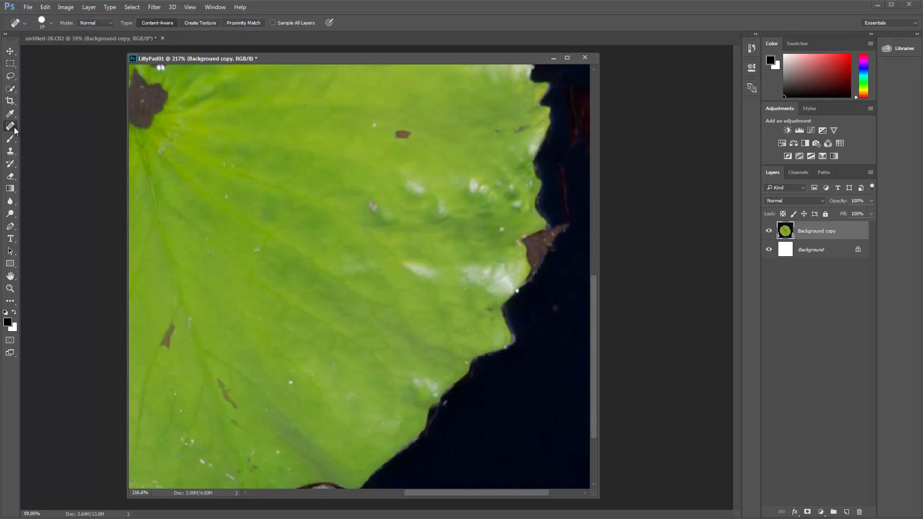
pyautogui.rightClick(11, 127)
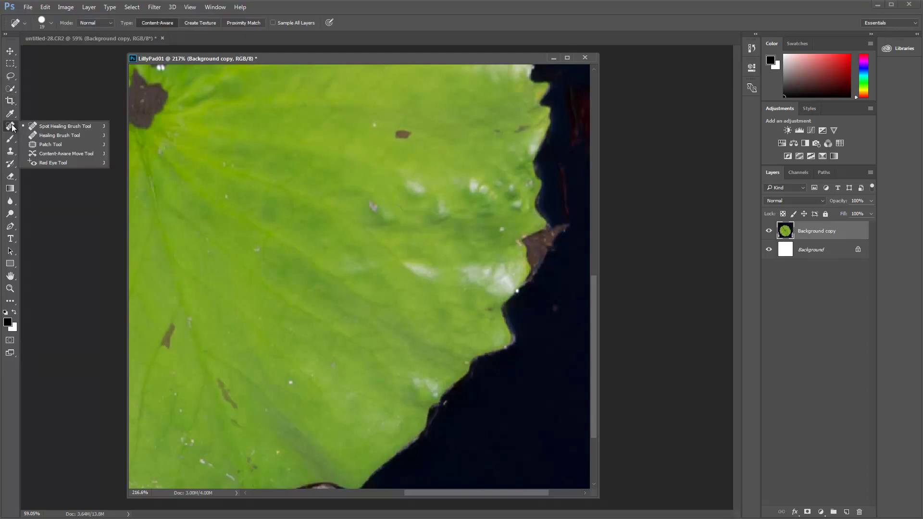
pyautogui.click(54, 127)
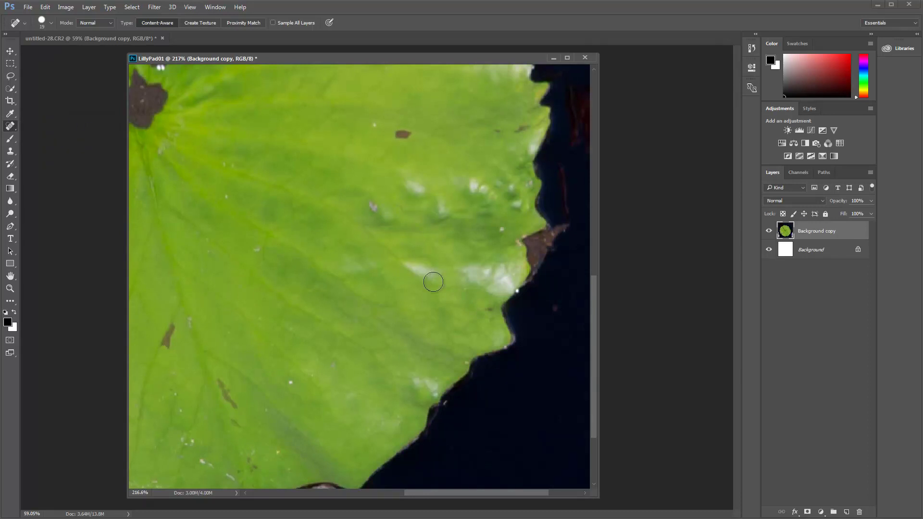
pyautogui.moveTo(434, 286)
pyautogui.mouseDown()
pyautogui.moveTo(422, 274)
pyautogui.moveTo(432, 285)
pyautogui.mouseUp()
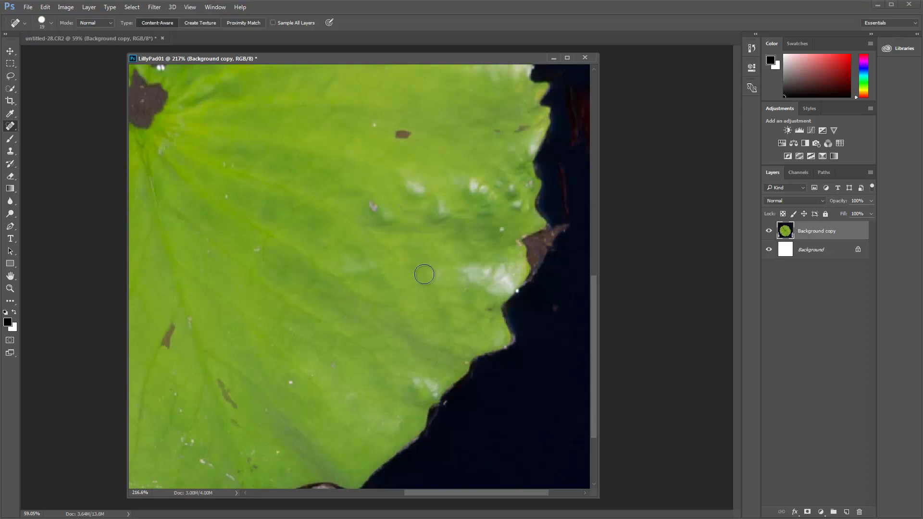
pyautogui.moveTo(431, 202); pyautogui.dragTo(410, 186)
pyautogui.moveTo(442, 285)
pyautogui.mouseDown()
pyautogui.moveTo(479, 267)
pyautogui.moveTo(480, 278)
pyautogui.moveTo(499, 264)
pyautogui.moveTo(488, 252)
pyautogui.moveTo(458, 272)
pyautogui.mouseUp()
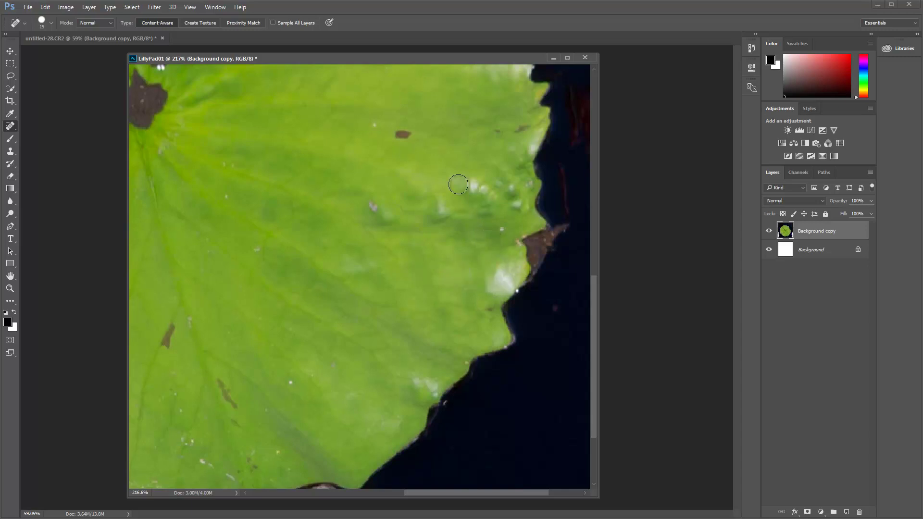
pyautogui.moveTo(367, 263)
pyautogui.mouseDown()
pyautogui.moveTo(344, 264)
pyautogui.moveTo(361, 253)
pyautogui.mouseUp()
pyautogui.moveTo(497, 271)
pyautogui.mouseDown()
pyautogui.moveTo(492, 294)
pyautogui.moveTo(507, 283)
pyautogui.moveTo(499, 294)
pyautogui.moveTo(507, 265)
pyautogui.moveTo(513, 279)
pyautogui.moveTo(502, 291)
pyautogui.moveTo(510, 270)
pyautogui.mouseUp()
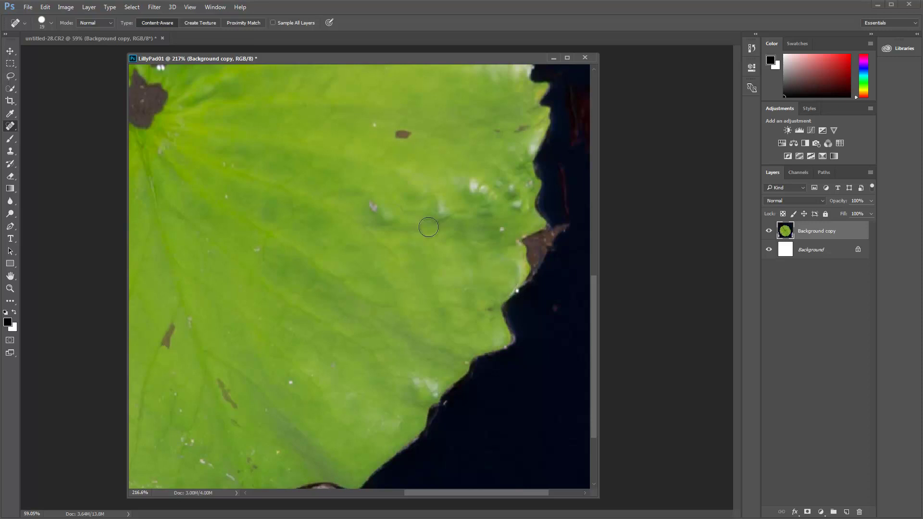
# - Lower the Spot Healing Brush's hardness and remove the small white highlights above the healed area near the leaf's right edge
pyautogui.rightClick(372, 261)
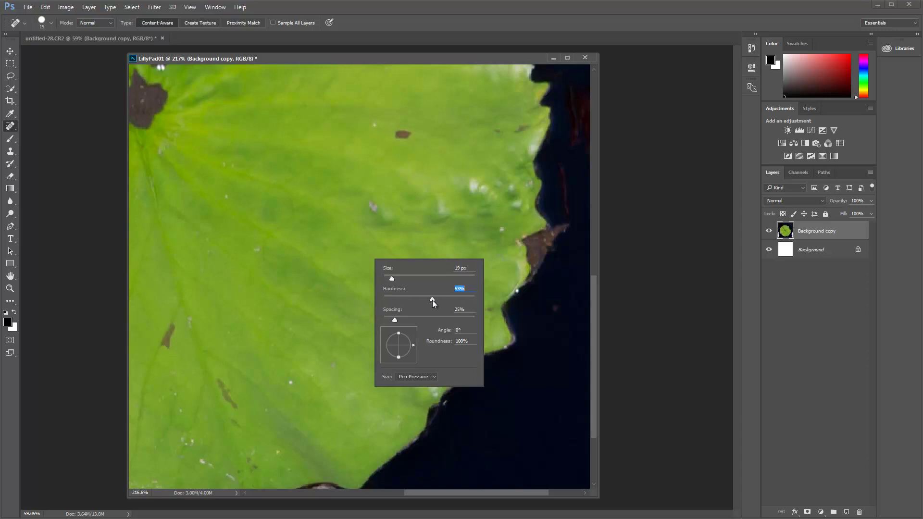
pyautogui.moveTo(450, 59); pyautogui.dragTo(452, 58)
pyautogui.click(474, 184)
pyautogui.click(444, 205)
pyautogui.click(484, 190)
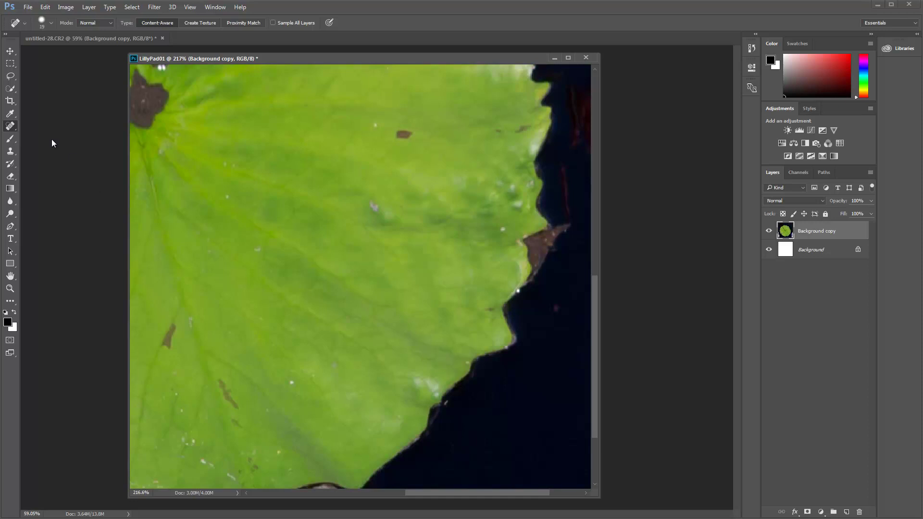
# - Replace the glare beside the leaf's lower-right edge with clean leaf texture from its upper left using the Patch tool, and deselect
pyautogui.rightClick(14, 128)
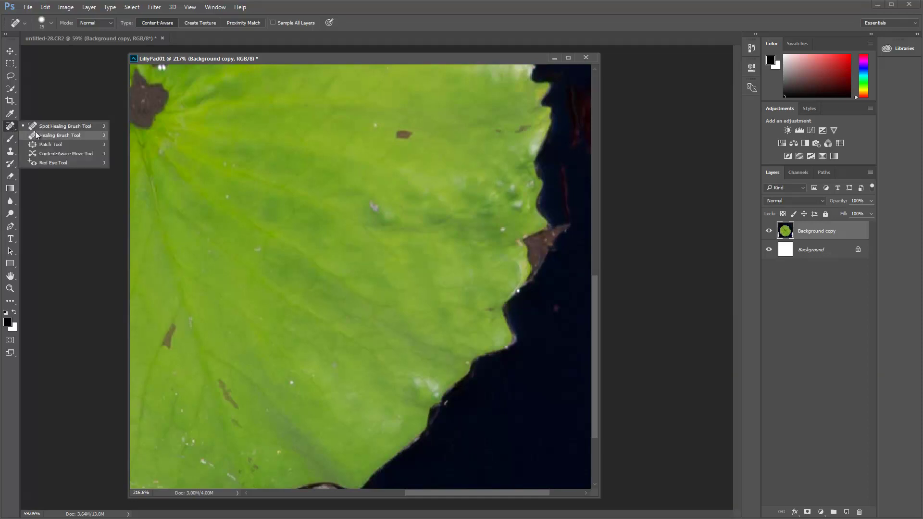
pyautogui.click(48, 146)
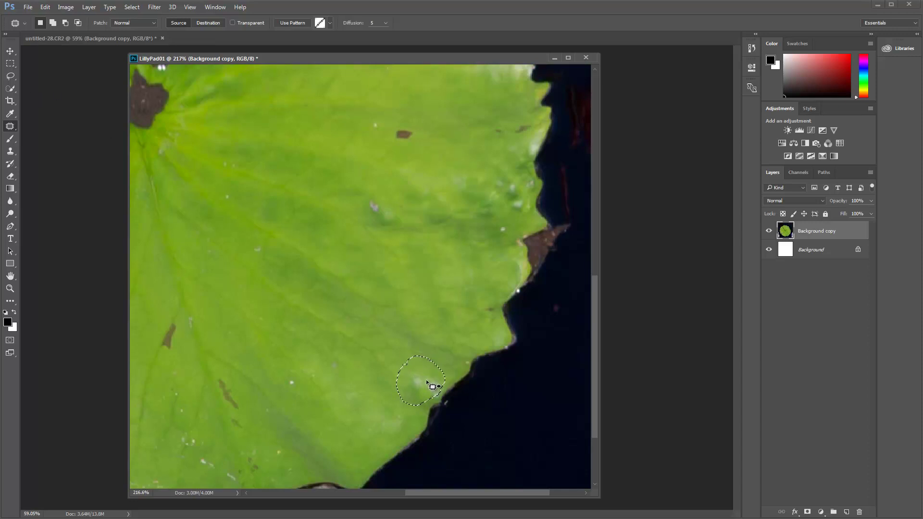
pyautogui.moveTo(415, 373); pyautogui.dragTo(325, 312)
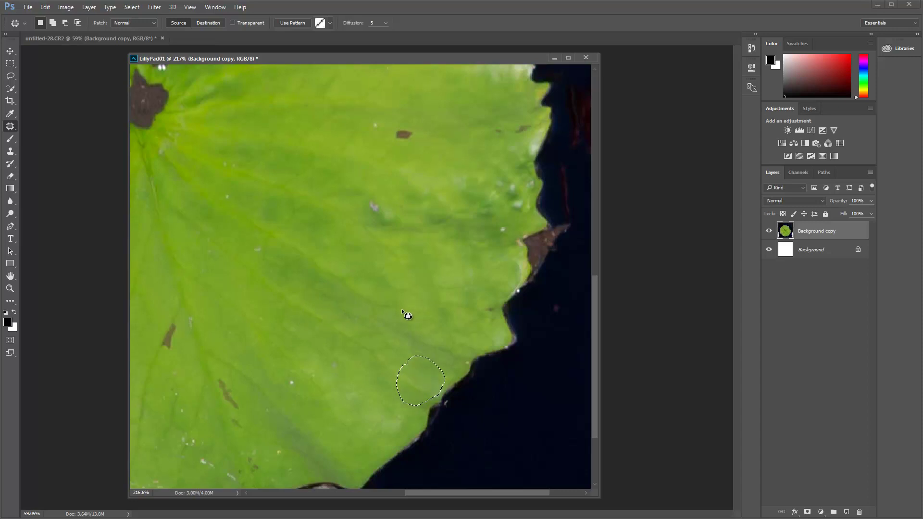
pyautogui.hotkey('ctrl', 'd')
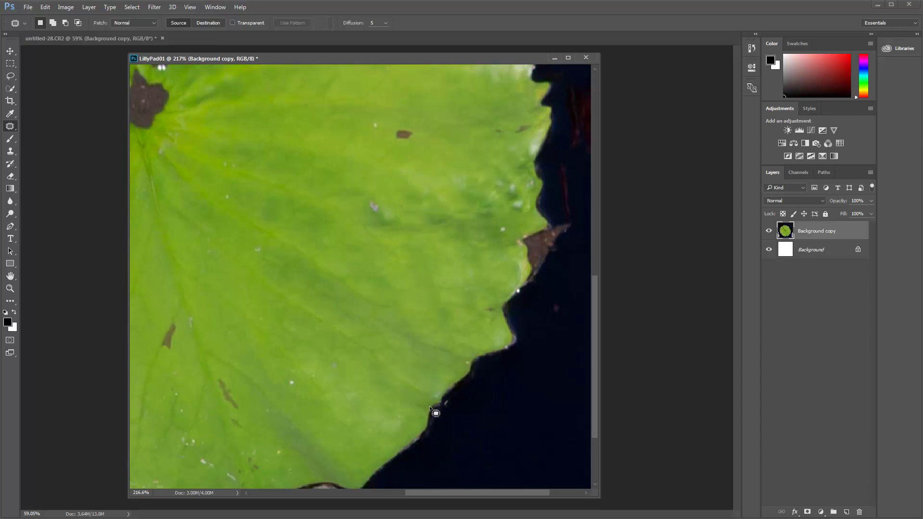
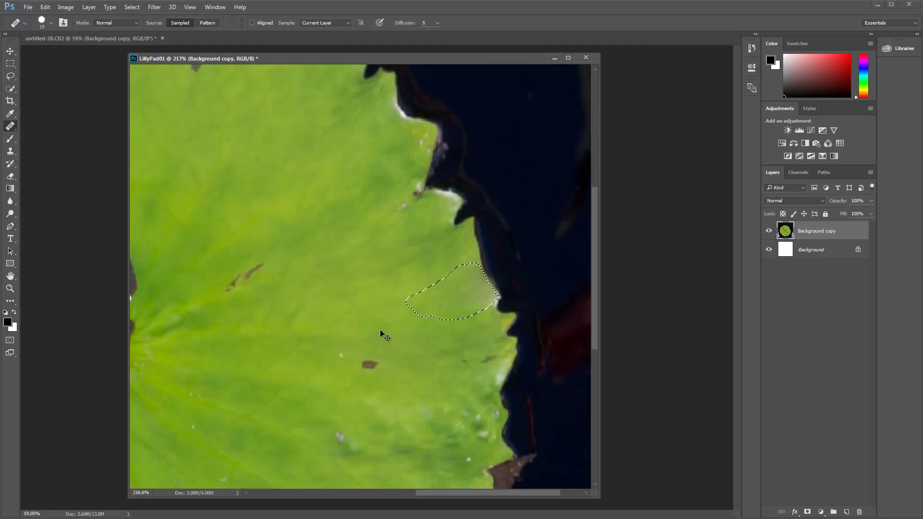
# - Clear the selection and heal the small white blemish on the lower right half of the leaf with the Healing Brush
pyautogui.hotkey('ctrl', 'd')
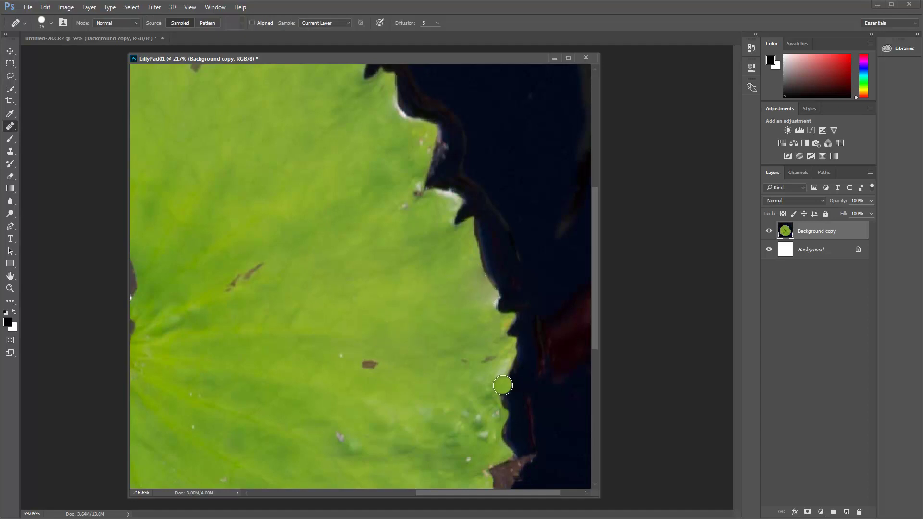
pyautogui.moveTo(336, 440); pyautogui.dragTo(341, 435)
pyautogui.press('alt')
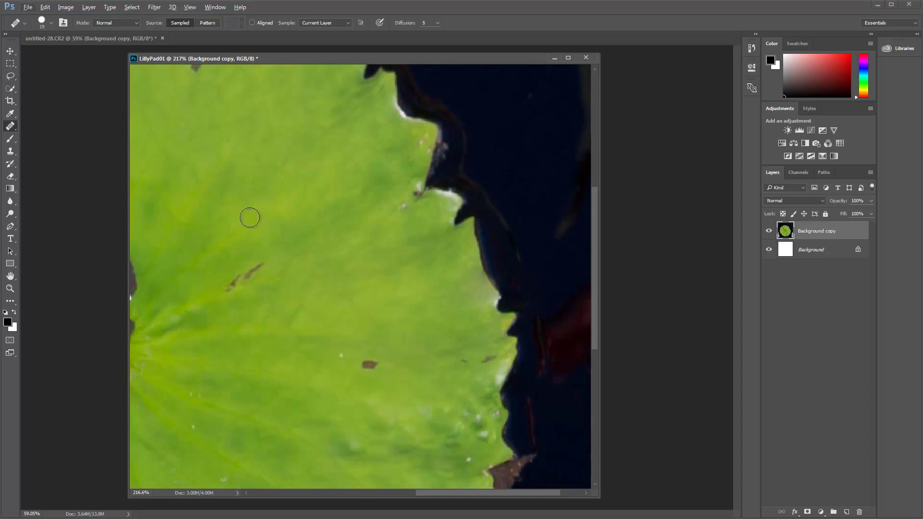
# - Try to heal the white glare along the leaf's right edge with the Healing Brush, sampling clean leaf texture nearby
pyautogui.rightClick(12, 132)
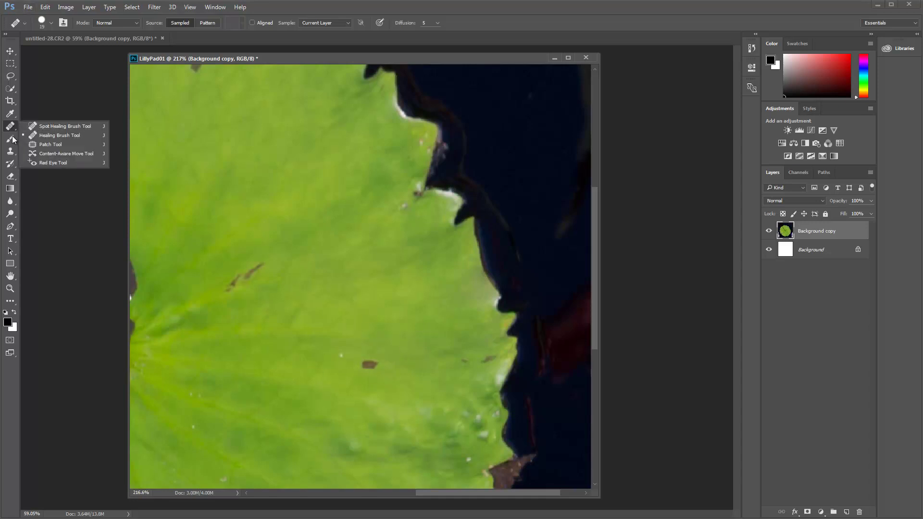
pyautogui.click(55, 136)
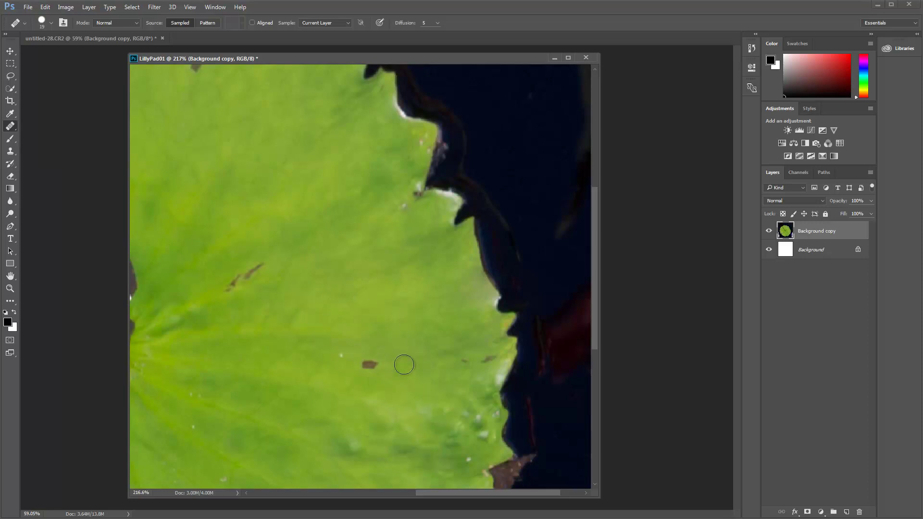
pyautogui.moveTo(391, 406); pyautogui.dragTo(368, 280)
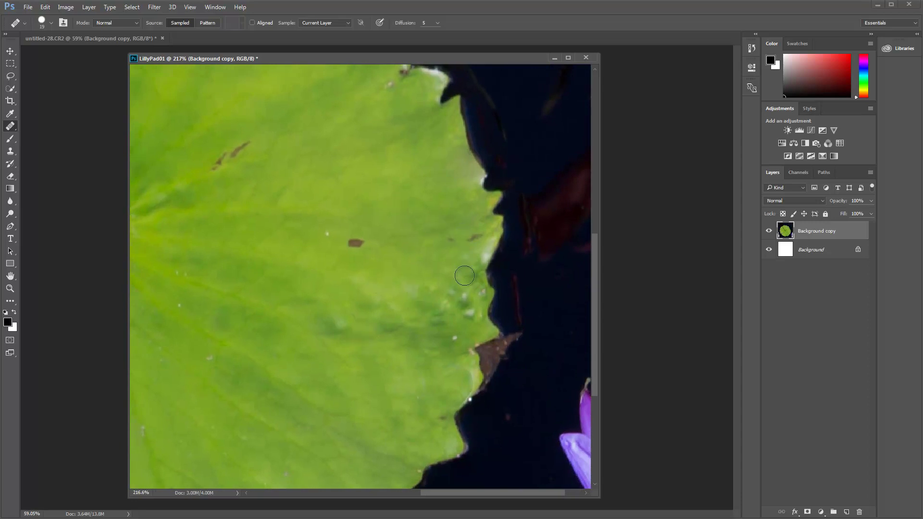
pyautogui.click(480, 254)
pyautogui.keyDown('alt'); pyautogui.click(431, 200); pyautogui.keyUp('alt')
pyautogui.moveTo(474, 267)
pyautogui.mouseDown()
pyautogui.moveTo(459, 293)
pyautogui.moveTo(454, 277)
pyautogui.moveTo(447, 298)
pyautogui.mouseUp()
pyautogui.moveTo(470, 238); pyautogui.dragTo(483, 255)
pyautogui.click(355, 242)
pyautogui.hotkey('ctrl', 'z')
pyautogui.keyDown('alt'); pyautogui.click(378, 189); pyautogui.keyUp('alt')
pyautogui.moveTo(488, 259)
pyautogui.mouseDown()
pyautogui.moveTo(481, 249)
pyautogui.moveTo(489, 236)
pyautogui.moveTo(507, 255)
pyautogui.mouseUp()
# - Try to replace the glare on the leaf's right edge with inner leaf texture using the Patch tool, and deselect
pyautogui.rightClick(14, 129)
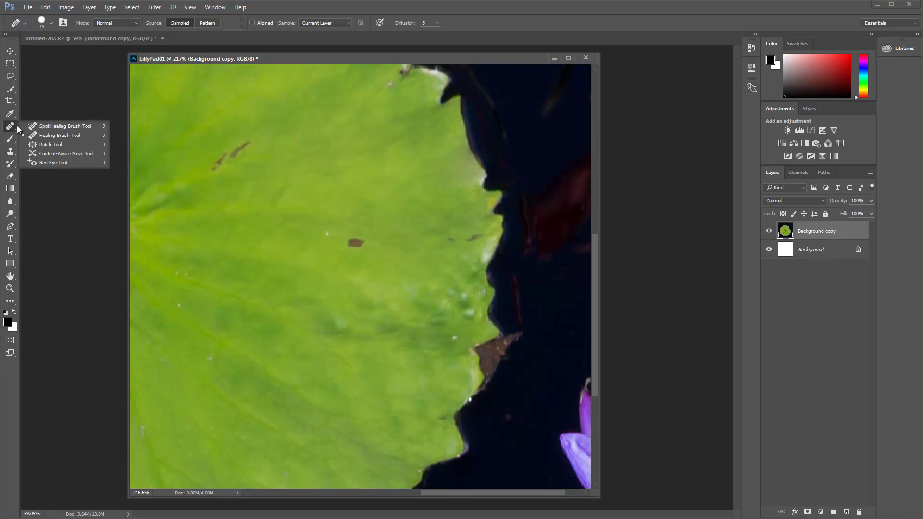
pyautogui.click(48, 144)
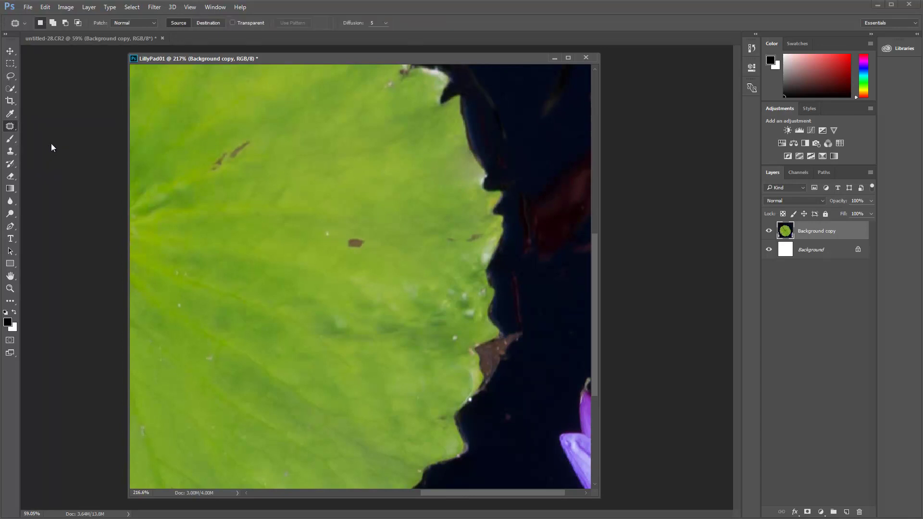
pyautogui.moveTo(493, 226); pyautogui.dragTo(497, 246)
pyautogui.moveTo(483, 240)
pyautogui.mouseDown()
pyautogui.moveTo(484, 252)
pyautogui.moveTo(370, 195)
pyautogui.moveTo(405, 208)
pyautogui.moveTo(371, 304)
pyautogui.moveTo(300, 274)
pyautogui.mouseUp()
pyautogui.hotkey('ctrl', 'd')
# - Cover the white glare spots and specks along the leaf's right edge with nearby clean texture using the Clone Stamp
pyautogui.click(10, 151)
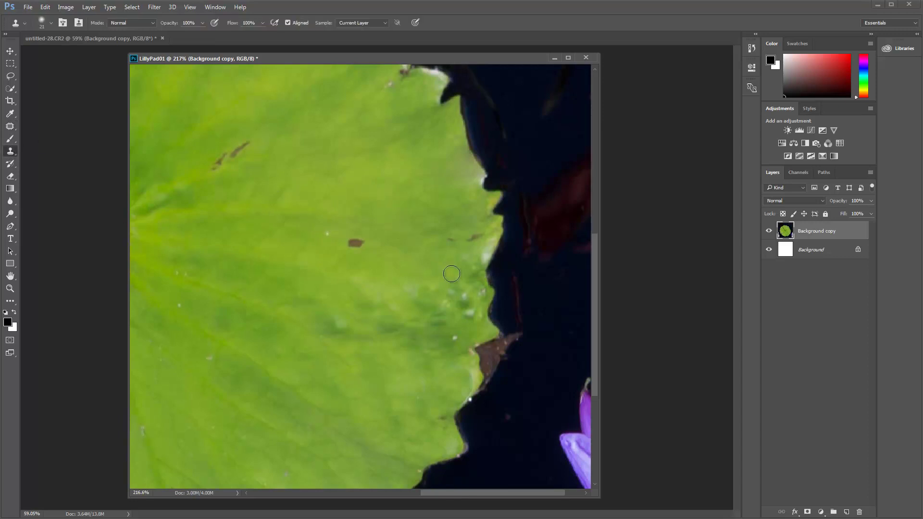
pyautogui.moveTo(480, 255)
pyautogui.mouseDown()
pyautogui.moveTo(487, 244)
pyautogui.moveTo(462, 308)
pyautogui.mouseUp()
pyautogui.keyDown('alt'); pyautogui.click(410, 214); pyautogui.keyUp('alt')
pyautogui.moveTo(474, 253); pyautogui.dragTo(489, 228)
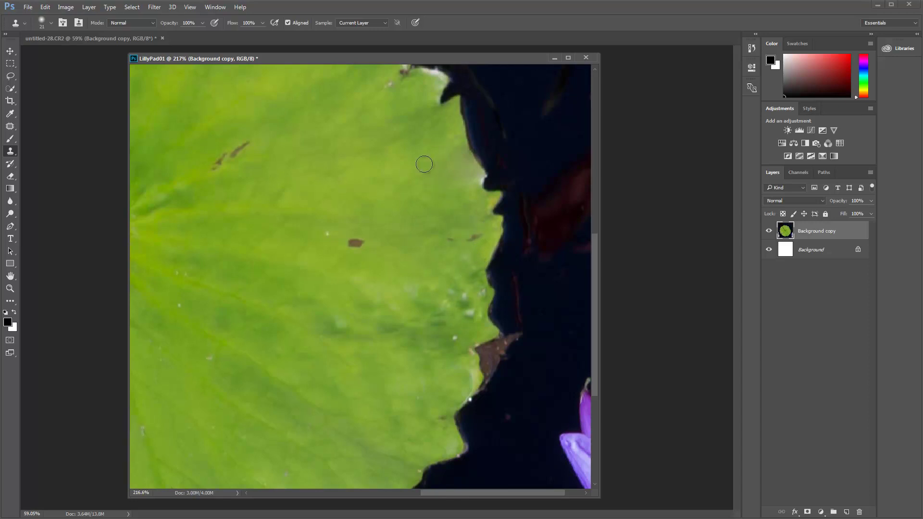
pyautogui.keyDown('alt'); pyautogui.click(458, 187); pyautogui.keyUp('alt')
pyautogui.moveTo(484, 183)
pyautogui.mouseDown()
pyautogui.moveTo(467, 162)
pyautogui.moveTo(463, 177)
pyautogui.moveTo(468, 159)
pyautogui.moveTo(460, 155)
pyautogui.moveTo(459, 176)
pyautogui.moveTo(452, 170)
pyautogui.moveTo(470, 191)
pyautogui.mouseUp()
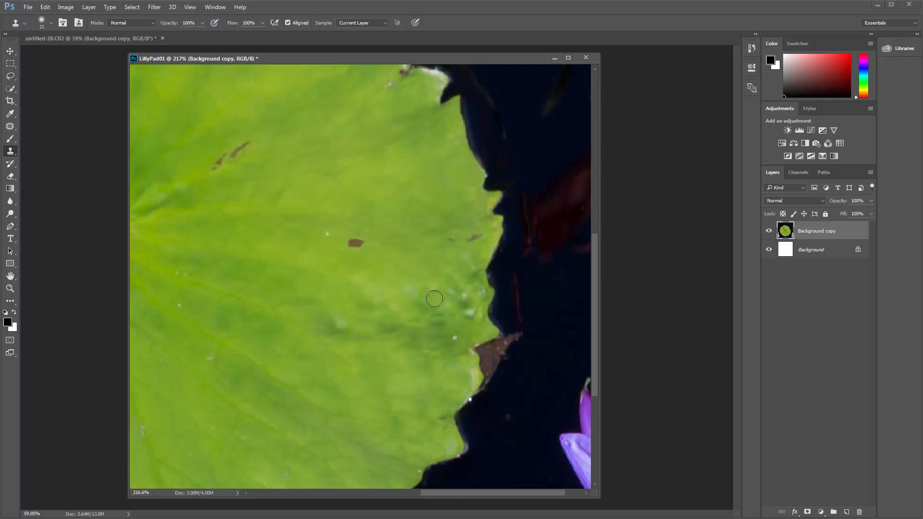
pyautogui.click(468, 314)
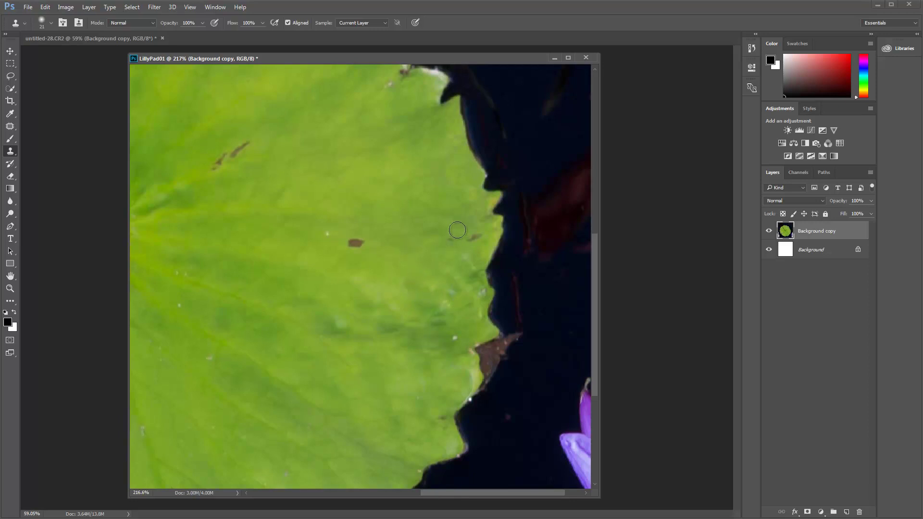
# - Try to cover the dark hole above the leaf's center with the Clone Stamp, and undo the stroke
pyautogui.moveTo(315, 284)
pyautogui.mouseDown()
pyautogui.moveTo(372, 297)
pyautogui.moveTo(410, 339)
pyautogui.moveTo(396, 341)
pyautogui.mouseUp()
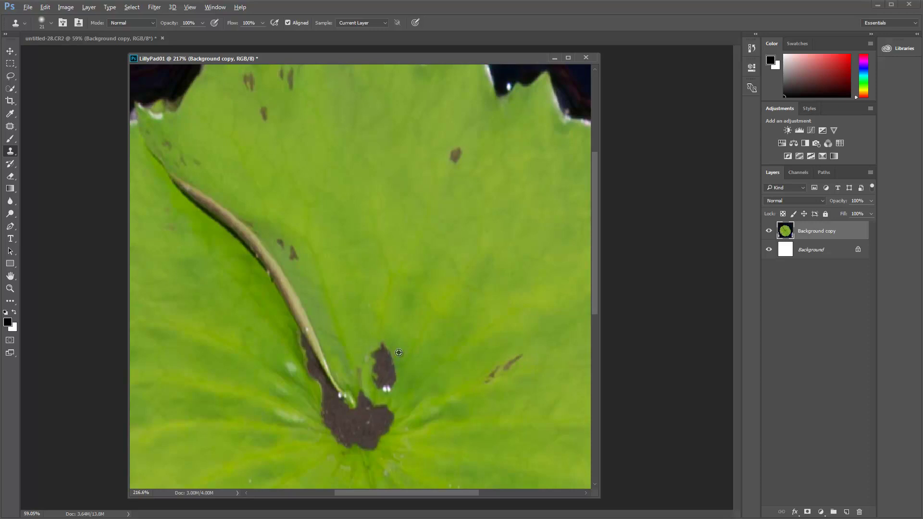
pyautogui.keyDown('alt'); pyautogui.click(419, 309); pyautogui.keyUp('alt')
pyautogui.moveTo(398, 384)
pyautogui.mouseDown()
pyautogui.moveTo(389, 394)
pyautogui.moveTo(386, 360)
pyautogui.moveTo(397, 376)
pyautogui.mouseUp()
pyautogui.hotkey('ctrl', 'z')
# - Replace the dark hole above the leaf's center and the brown spot near the top with clean texture using the Patch tool
pyautogui.click(12, 127)
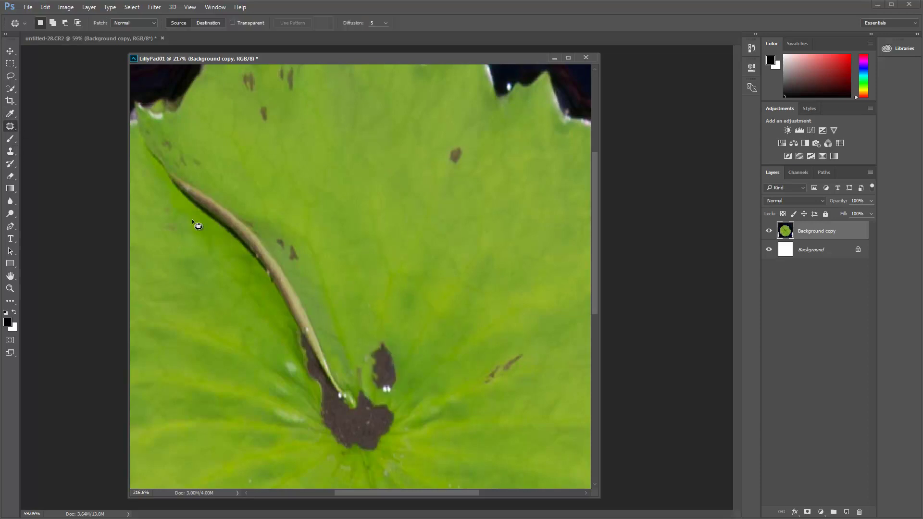
pyautogui.moveTo(359, 325); pyautogui.dragTo(365, 318)
pyautogui.moveTo(382, 363); pyautogui.dragTo(437, 321)
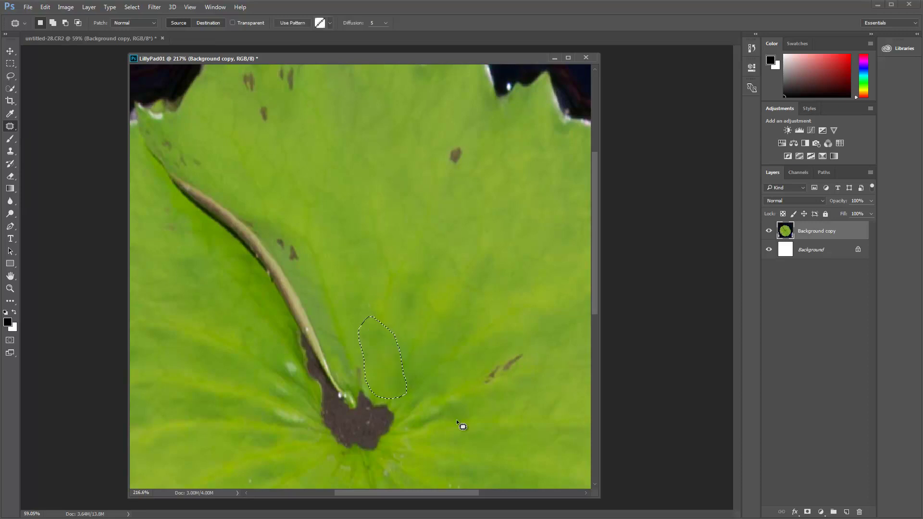
pyautogui.hotkey('ctrl', 'd')
pyautogui.moveTo(477, 167); pyautogui.dragTo(466, 267)
pyautogui.hotkey('ctrl', 'd')
# - Patch the uppermost brown streak on the lower-left part of the leaf with clean texture from its upper left, and deselect
pyautogui.moveTo(411, 315); pyautogui.dragTo(375, 260)
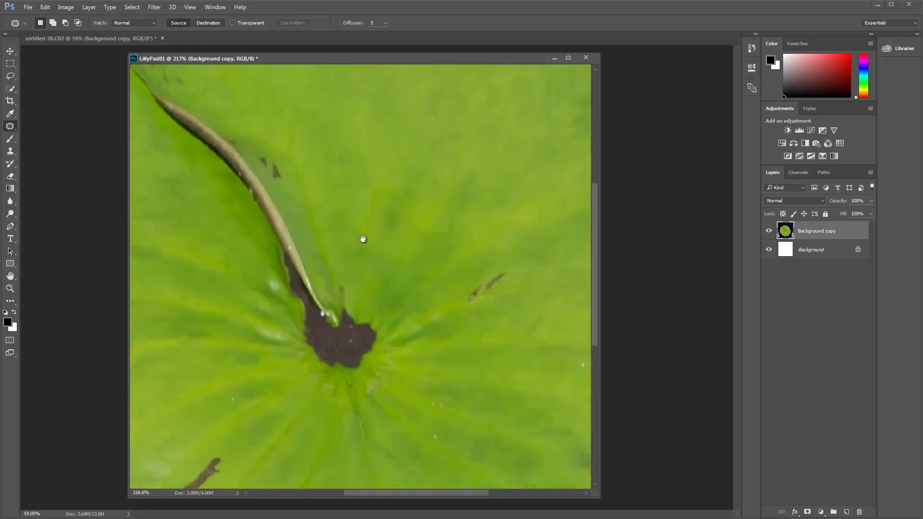
pyautogui.moveTo(425, 394); pyautogui.dragTo(436, 158)
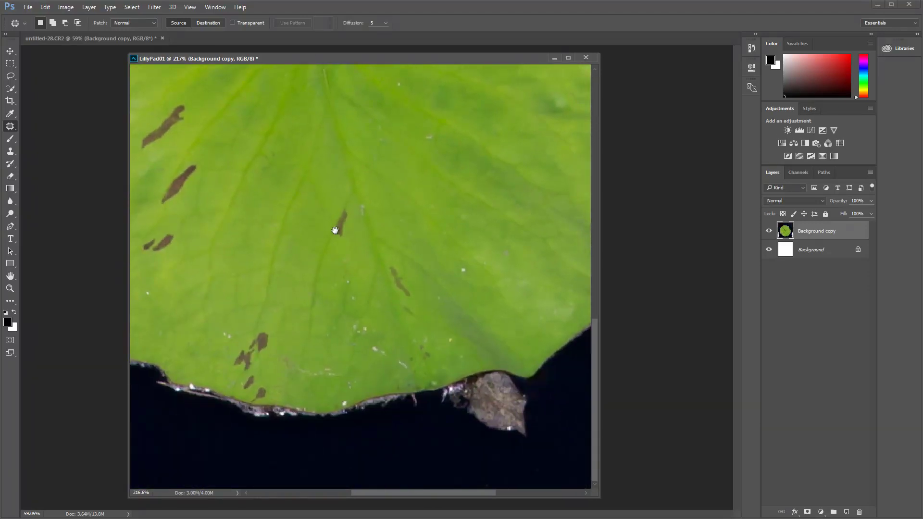
pyautogui.moveTo(357, 239); pyautogui.dragTo(437, 340)
pyautogui.moveTo(435, 219); pyautogui.dragTo(344, 303)
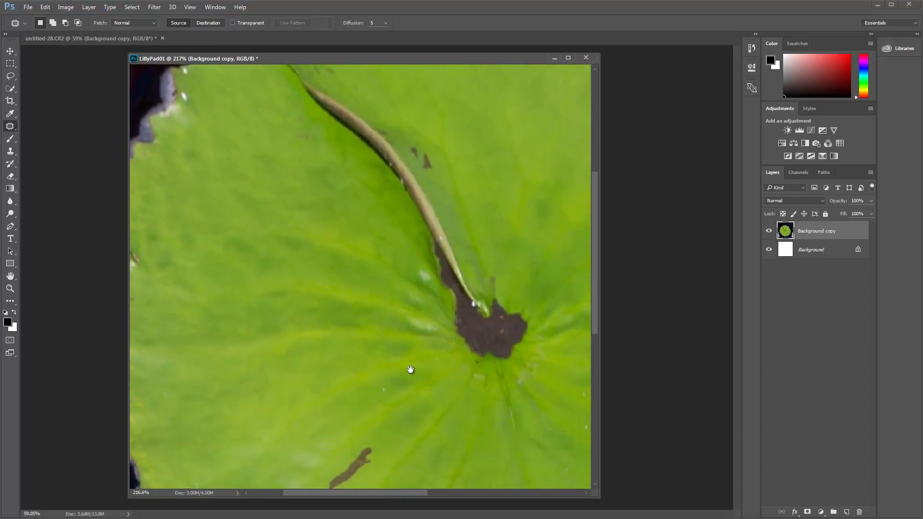
pyautogui.moveTo(428, 373); pyautogui.dragTo(370, 243)
pyautogui.moveTo(454, 311); pyautogui.dragTo(420, 377)
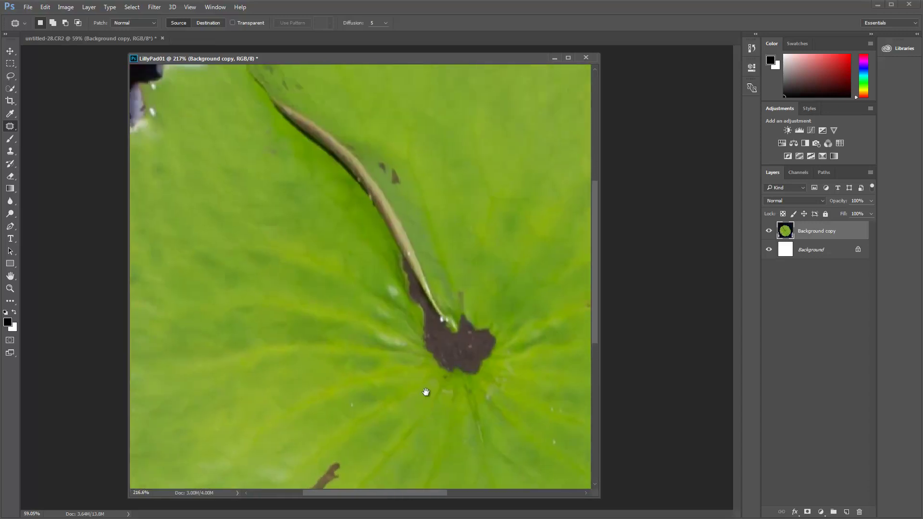
pyautogui.moveTo(432, 229); pyautogui.dragTo(414, 166)
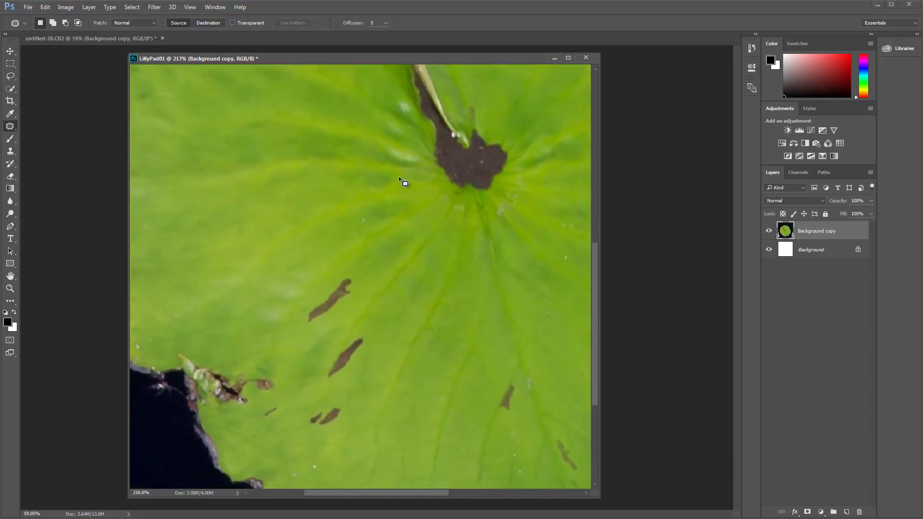
pyautogui.moveTo(365, 264); pyautogui.dragTo(365, 264)
pyautogui.moveTo(349, 295)
pyautogui.mouseDown()
pyautogui.moveTo(315, 250)
pyautogui.moveTo(316, 266)
pyautogui.moveTo(295, 244)
pyautogui.moveTo(293, 254)
pyautogui.mouseUp()
pyautogui.hotkey('ctrl', 'd')
# - Patch the second brown streak, the pair of spots below it, and the small brown mark farther right on the lower leaf
pyautogui.moveTo(366, 325); pyautogui.dragTo(325, 374)
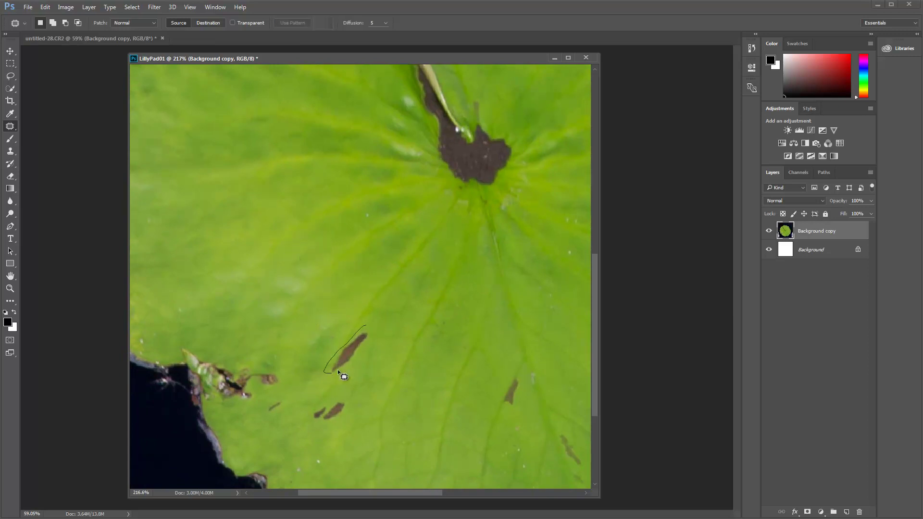
pyautogui.moveTo(375, 330); pyautogui.dragTo(374, 328)
pyautogui.moveTo(361, 340); pyautogui.dragTo(378, 358)
pyautogui.hotkey('ctrl', 'd')
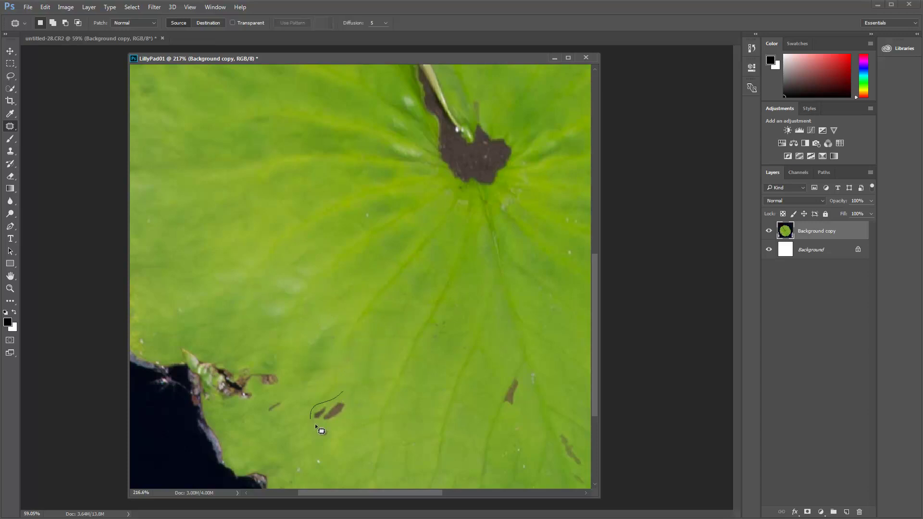
pyautogui.moveTo(340, 389); pyautogui.dragTo(373, 440)
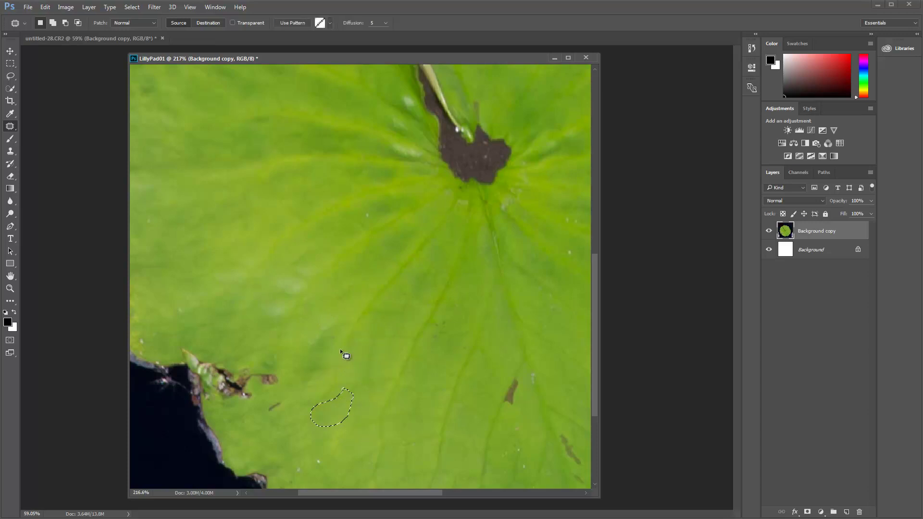
pyautogui.hotkey('ctrl', 'd')
pyautogui.moveTo(512, 372)
pyautogui.mouseDown()
pyautogui.moveTo(497, 391)
pyautogui.moveTo(485, 387)
pyautogui.mouseUp()
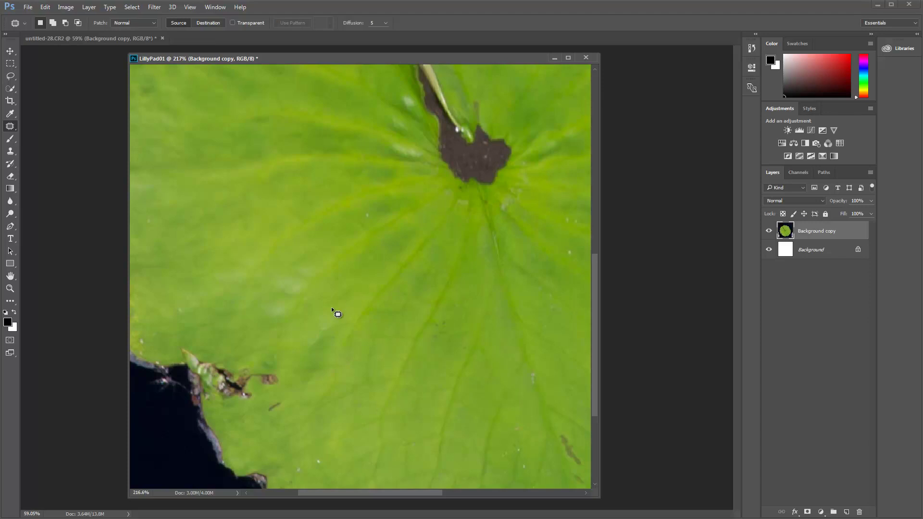
# - Patch the cluster of brown spots beneath the leaf's jagged upper edge with clean texture from below, and deselect
pyautogui.moveTo(301, 309); pyautogui.dragTo(363, 316)
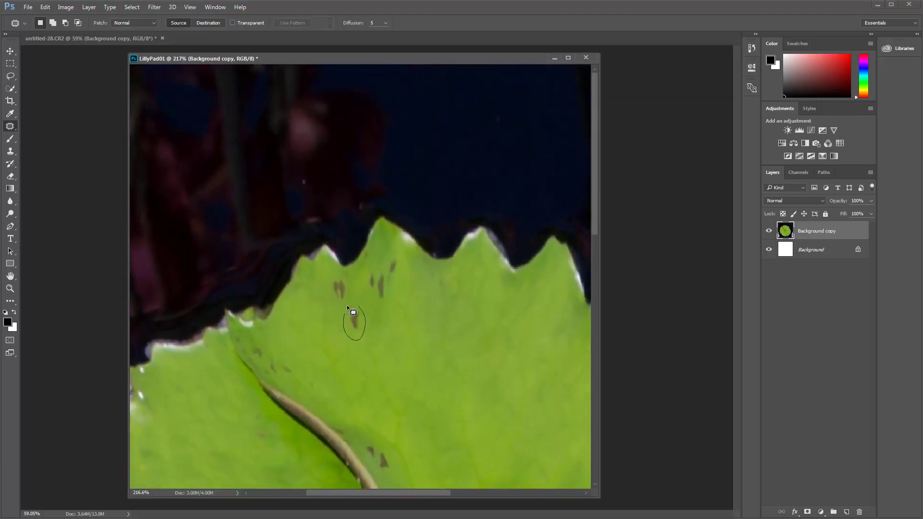
pyautogui.moveTo(354, 325); pyautogui.dragTo(379, 325)
pyautogui.moveTo(313, 311); pyautogui.dragTo(314, 312)
pyautogui.moveTo(361, 271)
pyautogui.mouseDown()
pyautogui.moveTo(386, 309)
pyautogui.moveTo(377, 268)
pyautogui.moveTo(416, 301)
pyautogui.moveTo(404, 360)
pyautogui.mouseUp()
pyautogui.hotkey('ctrl', 'd')
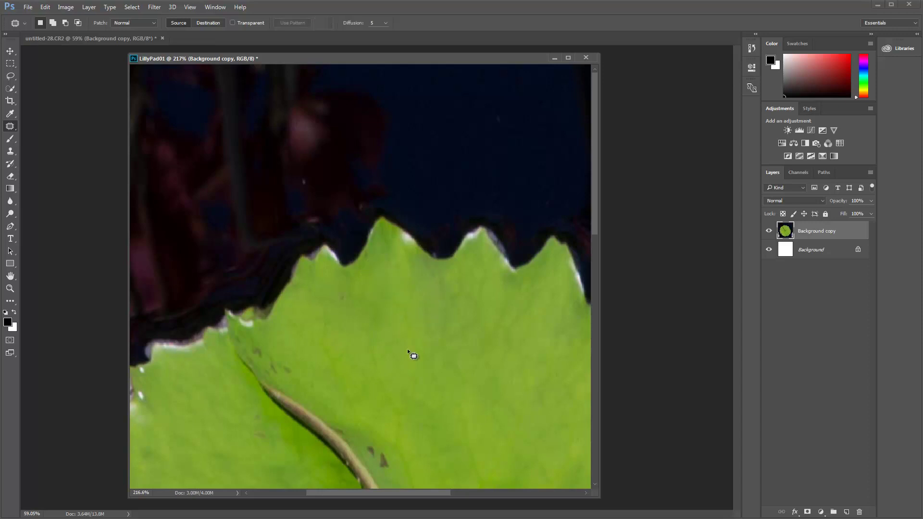
# - Patch the small dark spots beside the curled brown fold above the leaf's center, and dismiss the selection warning
pyautogui.moveTo(445, 390); pyautogui.dragTo(399, 282)
pyautogui.moveTo(360, 347)
pyautogui.mouseDown()
pyautogui.moveTo(354, 333)
pyautogui.moveTo(375, 309)
pyautogui.moveTo(350, 340)
pyautogui.moveTo(360, 357)
pyautogui.mouseUp()
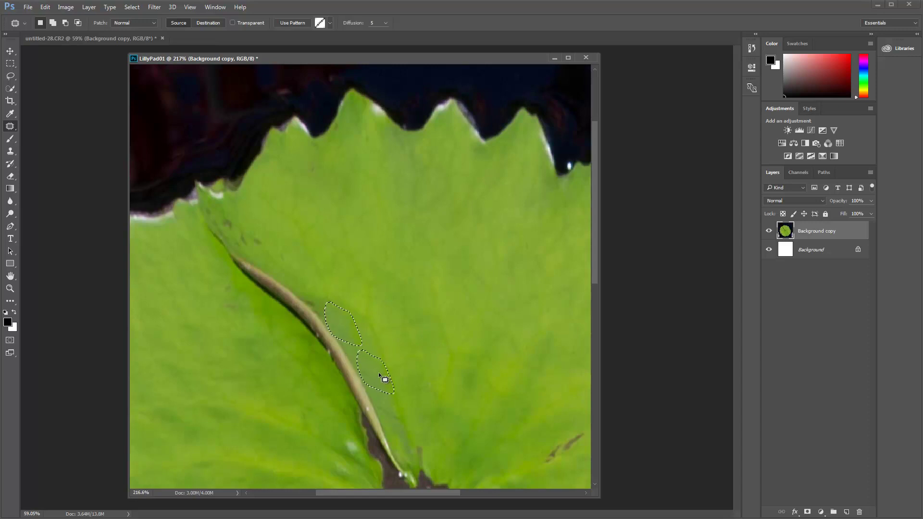
pyautogui.moveTo(418, 319); pyautogui.dragTo(416, 321)
pyautogui.click(462, 194)
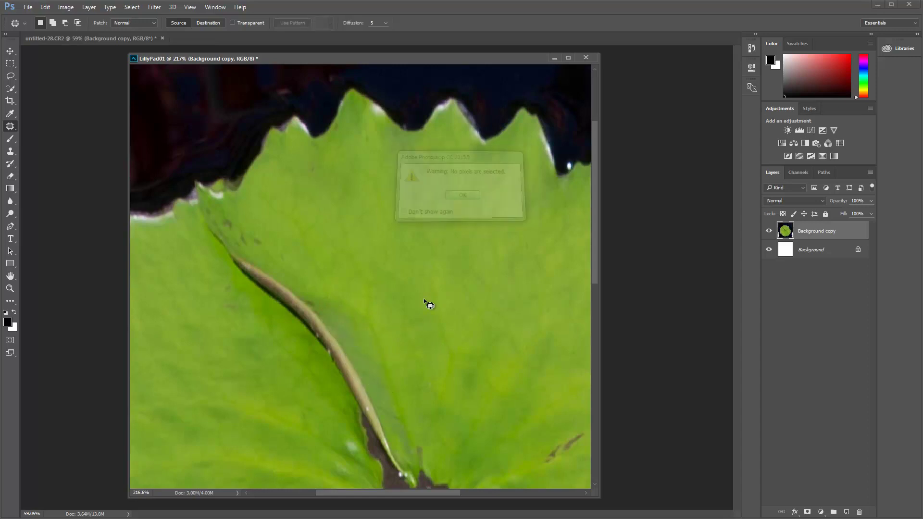
# - Patch the thin brown streak and the brown spot on the right half of the leaf, clearing each selection
pyautogui.scroll(-5, 337, 284)
pyautogui.hscroll(3, 336, 283)
pyautogui.moveTo(367, 287)
pyautogui.mouseDown()
pyautogui.moveTo(321, 321)
pyautogui.moveTo(367, 284)
pyautogui.moveTo(324, 268)
pyautogui.mouseUp()
pyautogui.hotkey('ctrl', 'd')
pyautogui.moveTo(467, 382); pyautogui.dragTo(495, 353)
pyautogui.hotkey('ctrl', 'd')
# - Patch the cluster of brown spots near the leaf's bottom edge and the thin brown streak to their right
pyautogui.moveTo(480, 420); pyautogui.dragTo(468, 246)
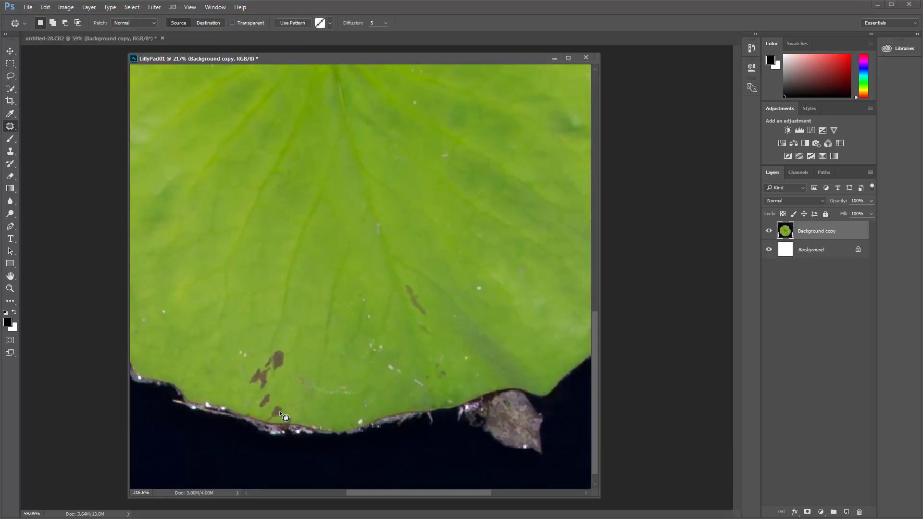
pyautogui.moveTo(253, 350)
pyautogui.mouseDown()
pyautogui.moveTo(294, 398)
pyautogui.moveTo(288, 406)
pyautogui.mouseUp()
pyautogui.moveTo(277, 393)
pyautogui.mouseDown()
pyautogui.moveTo(315, 341)
pyautogui.moveTo(310, 328)
pyautogui.moveTo(341, 336)
pyautogui.moveTo(340, 329)
pyautogui.mouseUp()
pyautogui.hotkey('ctrl', 'd')
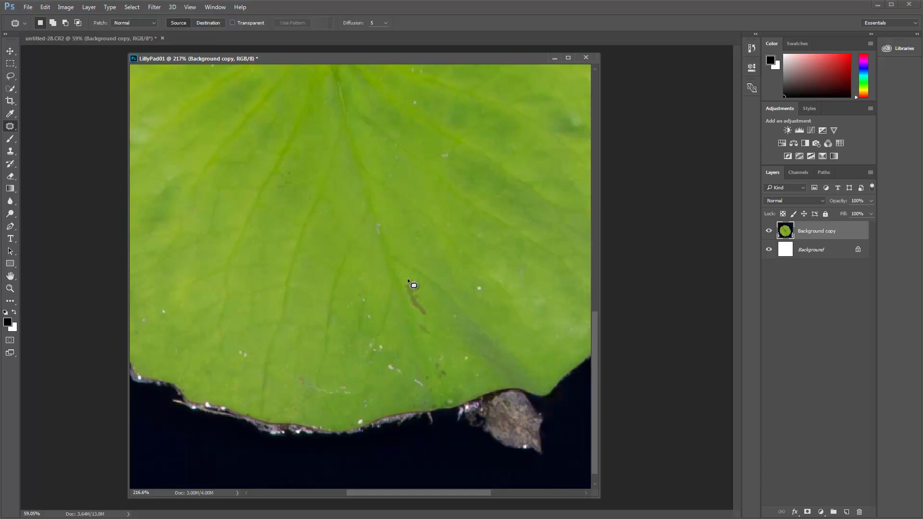
pyautogui.moveTo(437, 306); pyautogui.dragTo(434, 230)
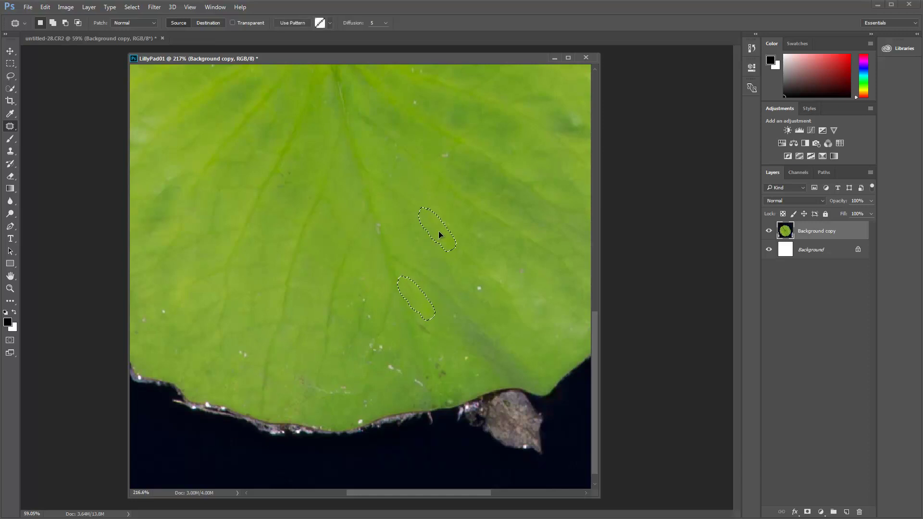
pyautogui.click(443, 325)
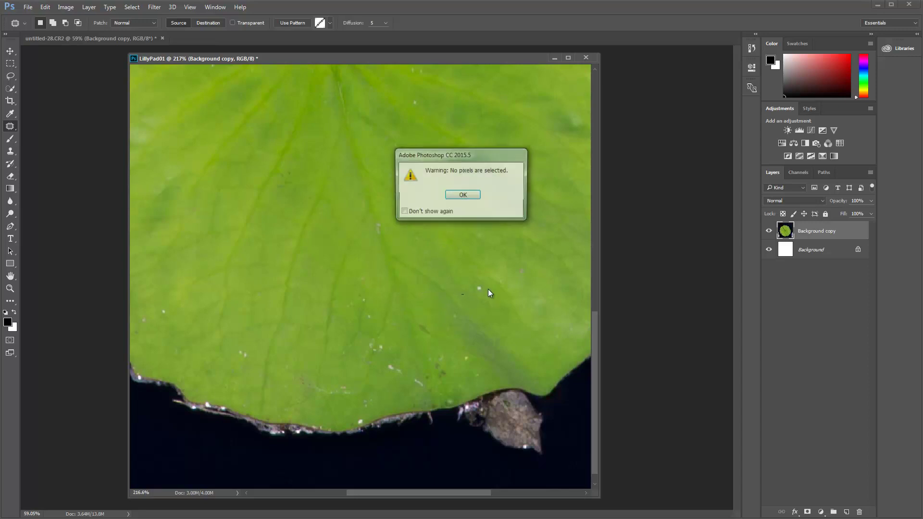
pyautogui.press('Return')
# - Check the bottom, upper-left and right-edge areas of the leaf for remaining blemishes
pyautogui.scroll(3, 447, 329)
pyautogui.hscroll(-5, 447, 329)
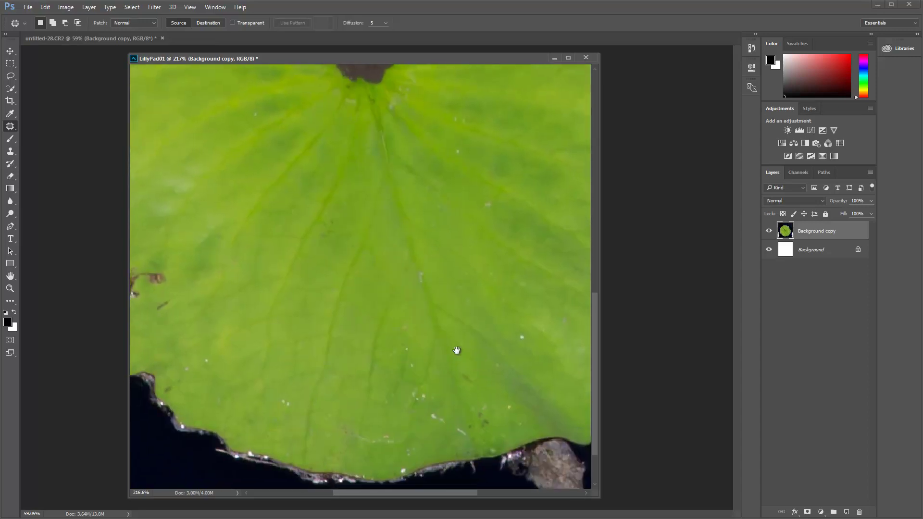
pyautogui.moveTo(369, 383)
pyautogui.mouseDown()
pyautogui.moveTo(373, 365)
pyautogui.moveTo(368, 381)
pyautogui.moveTo(398, 344)
pyautogui.mouseUp()
pyautogui.hotkey('ctrl', 'd')
pyautogui.moveTo(352, 214); pyautogui.dragTo(383, 372)
pyautogui.scroll(3, 383, 372)
pyautogui.hscroll(10, 350, 436)
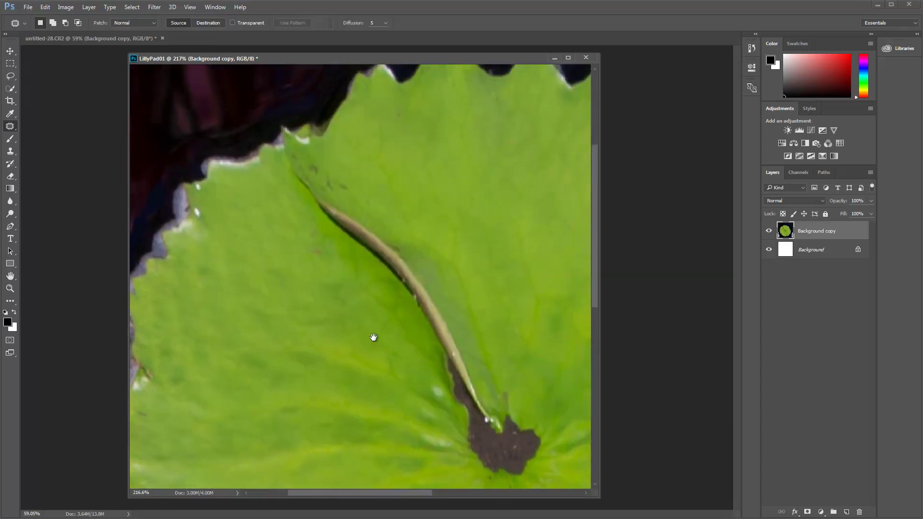
pyautogui.scroll(-3, 360, 401)
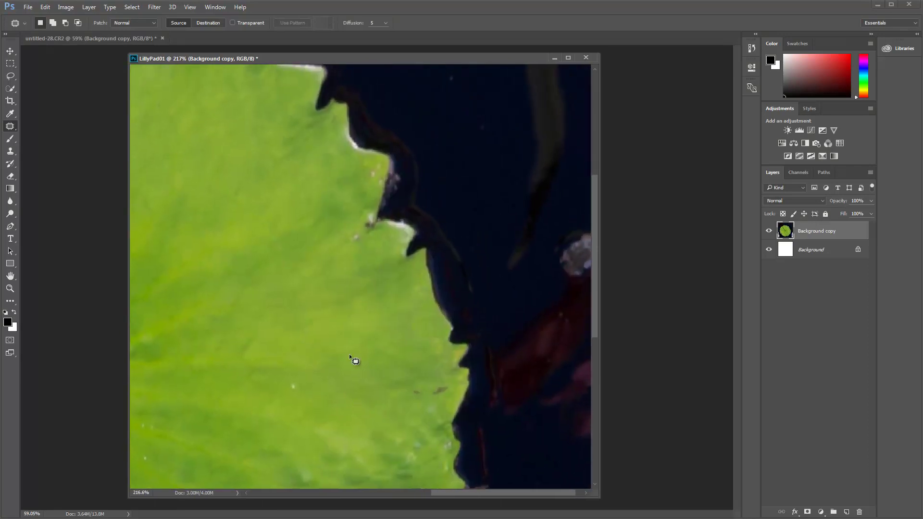
# - Patch the small brown mark near the leaf's right edge and clear the selection
pyautogui.scroll(-4, 379, 288)
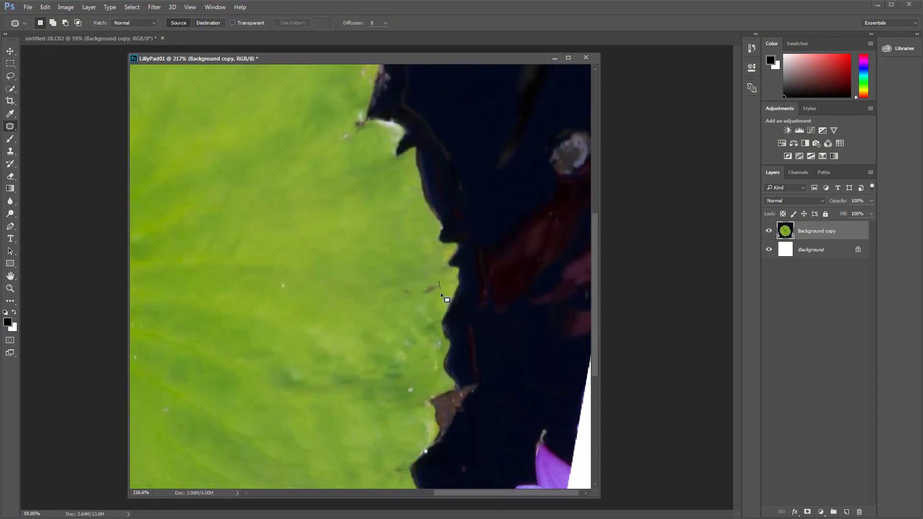
pyautogui.moveTo(438, 278); pyautogui.dragTo(439, 281)
pyautogui.hotkey('ctrl', 'd')
# - Pick a bright orange foreground color and fill the Background layer with it
pyautogui.scroll(-4, 391, 214)
pyautogui.hscroll(-5, 369, 258)
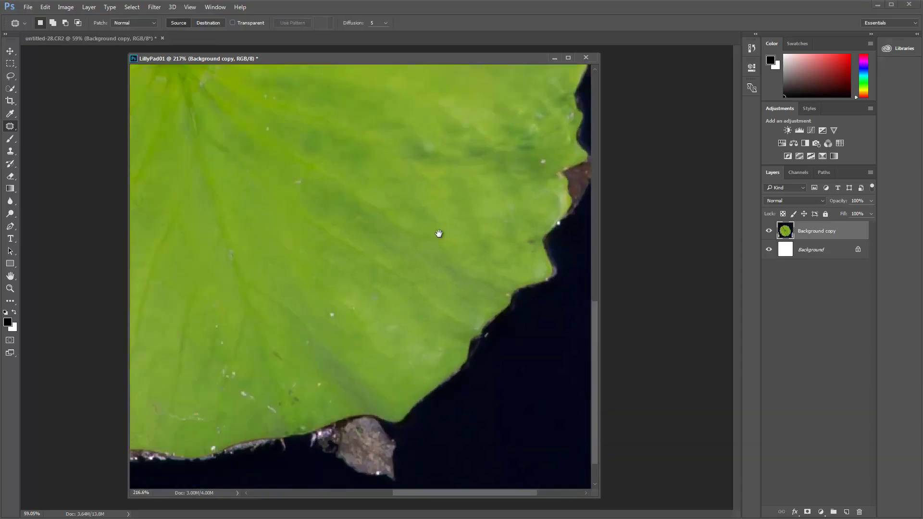
pyautogui.scroll(8, 405, 224)
pyautogui.hscroll(-2, 418, 324)
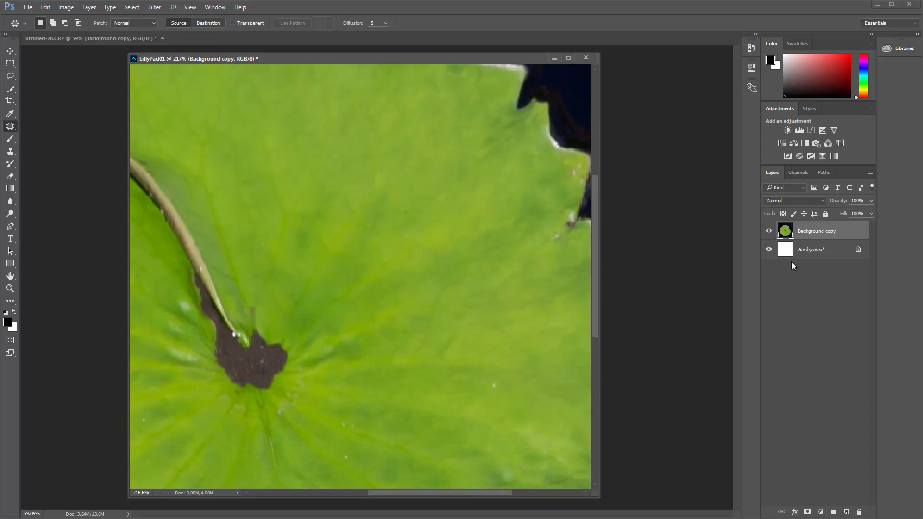
pyautogui.click(828, 251)
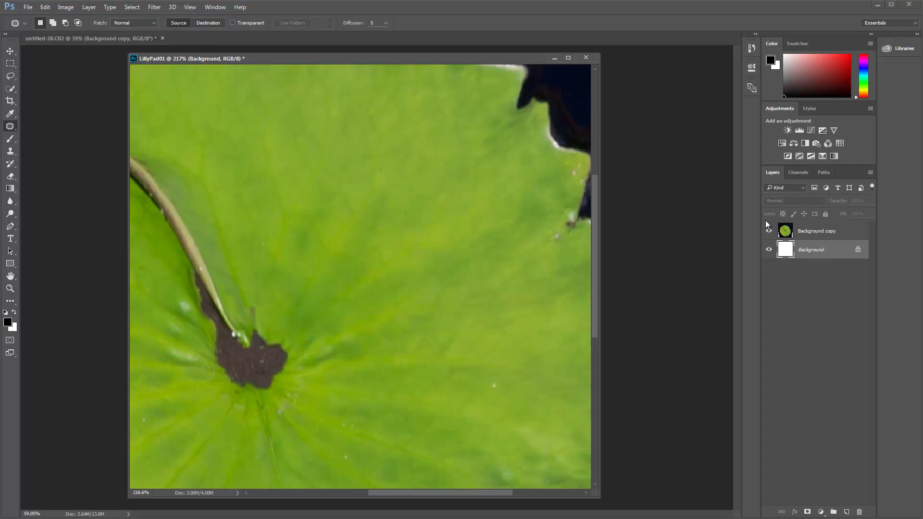
pyautogui.moveTo(867, 83); pyautogui.dragTo(866, 94)
pyautogui.click(849, 55)
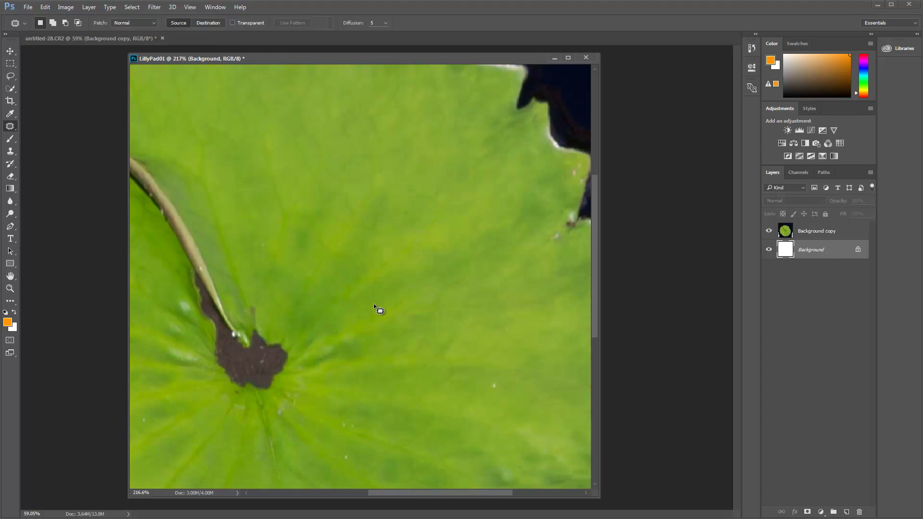
pyautogui.hotkey('alt', 'BackSpace')
pyautogui.click(48, 7)
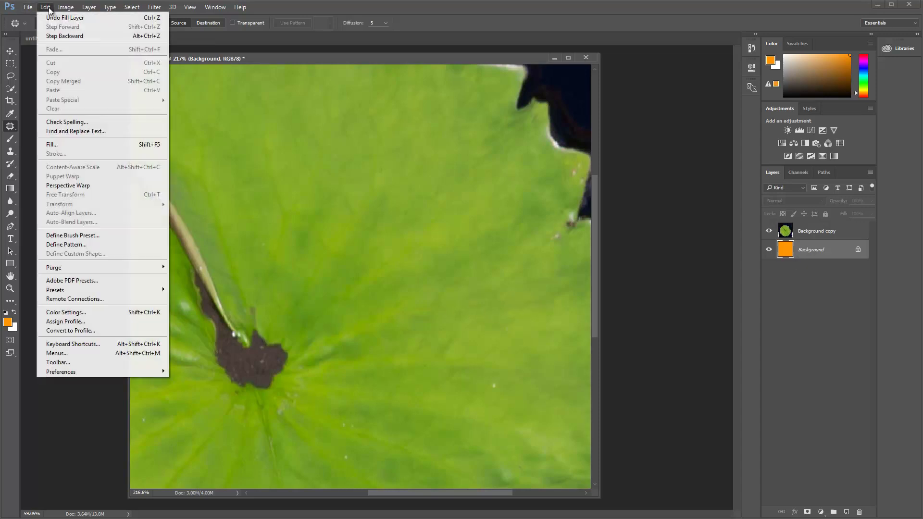
pyautogui.click(66, 144)
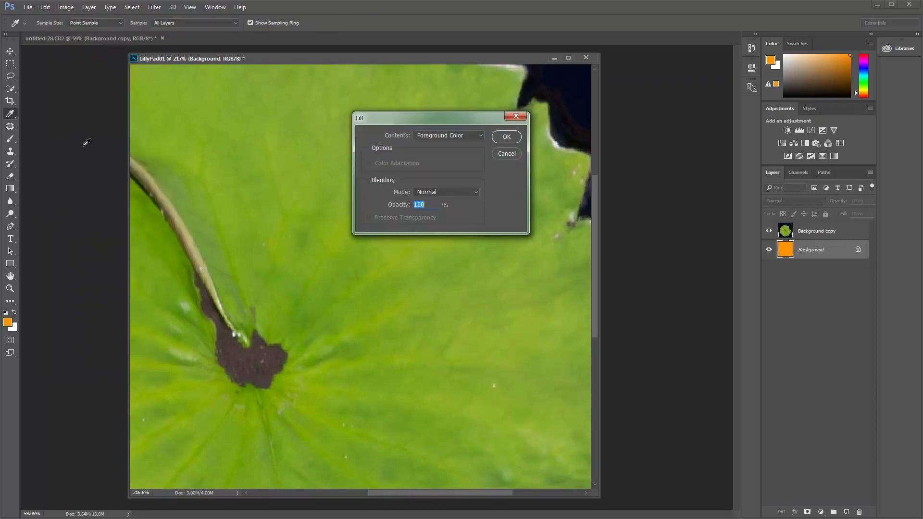
pyautogui.click(507, 153)
pyautogui.press('j')
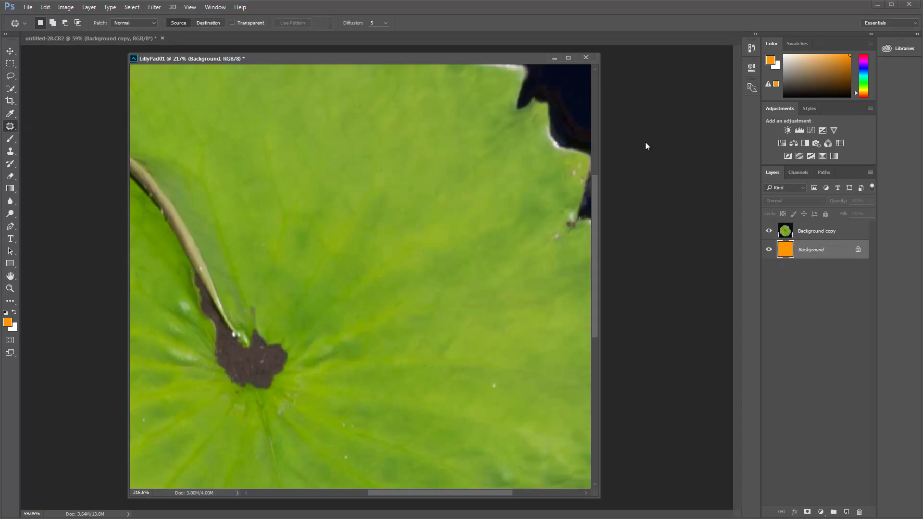
pyautogui.hotkey('ctrl', 'BackSpace')
pyautogui.hotkey('alt', 'BackSpace')
# - Examine the leaf's jagged upper-right edge and make the Background copy layer active
pyautogui.moveTo(494, 193); pyautogui.dragTo(360, 319)
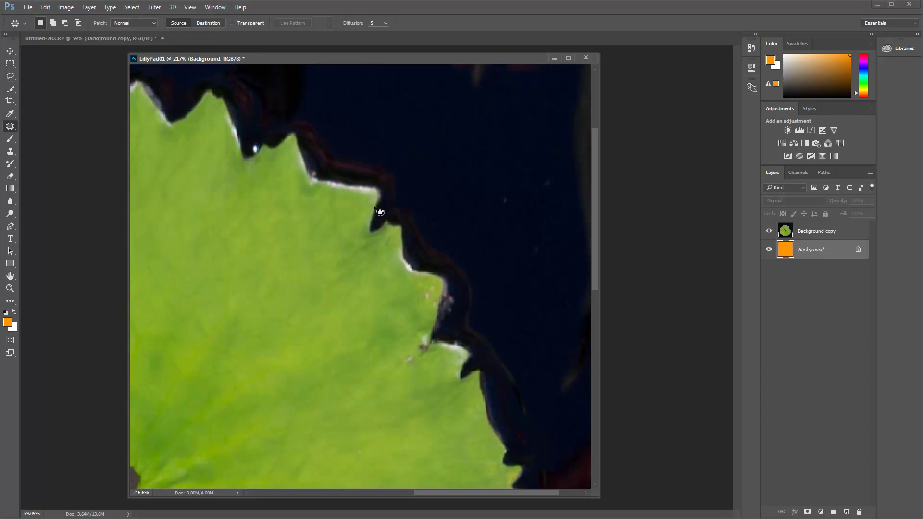
pyautogui.moveTo(316, 241); pyautogui.dragTo(463, 272)
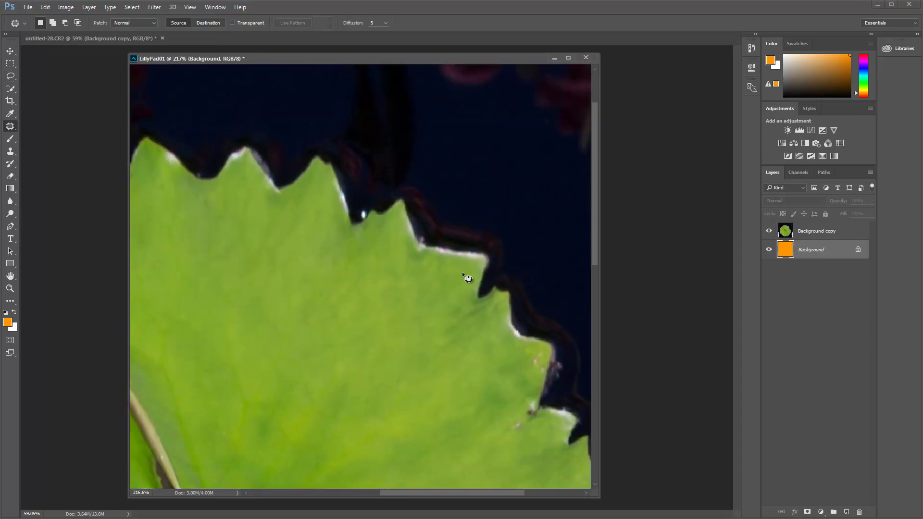
pyautogui.scroll(1, 464, 216)
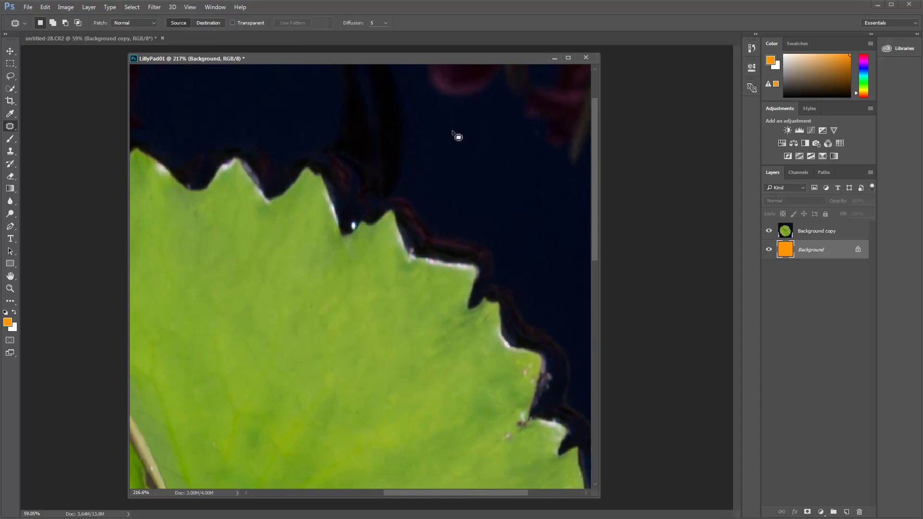
pyautogui.moveTo(348, 377); pyautogui.dragTo(356, 336)
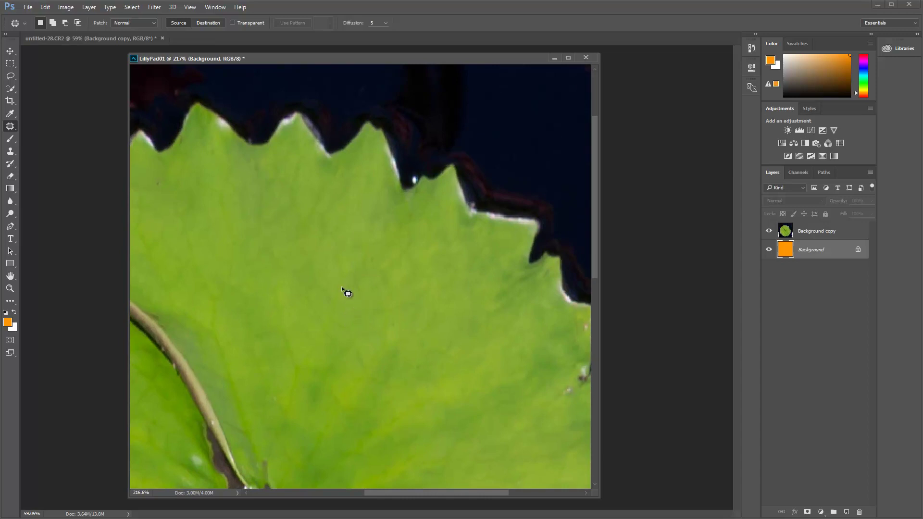
pyautogui.click(834, 232)
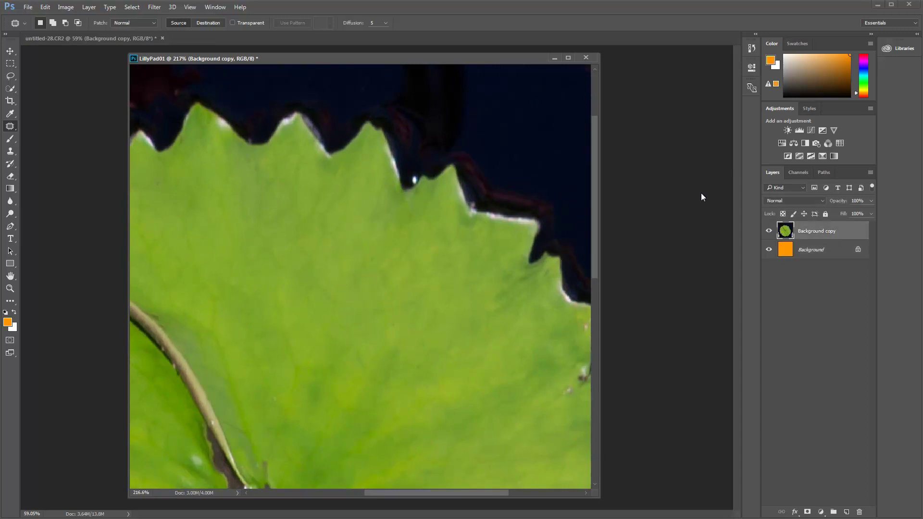
# - Try erasing the dark water along the notch at the leaf's upper-right edge, and undo the erasing
pyautogui.click(16, 176)
pyautogui.moveTo(389, 129); pyautogui.dragTo(406, 173)
pyautogui.moveTo(394, 135)
pyautogui.mouseDown()
pyautogui.moveTo(412, 192)
pyautogui.moveTo(422, 176)
pyautogui.moveTo(447, 179)
pyautogui.moveTo(455, 158)
pyautogui.mouseUp()
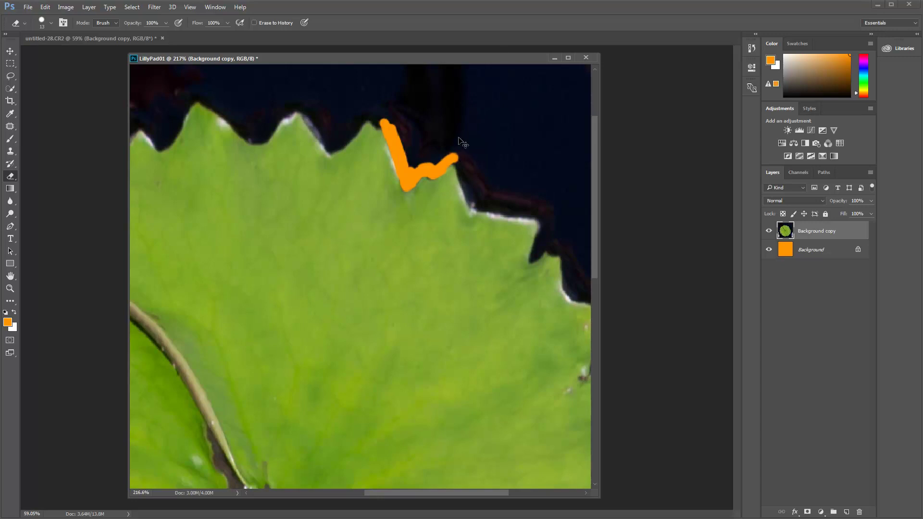
pyautogui.hotkey('ctrl', 'z')
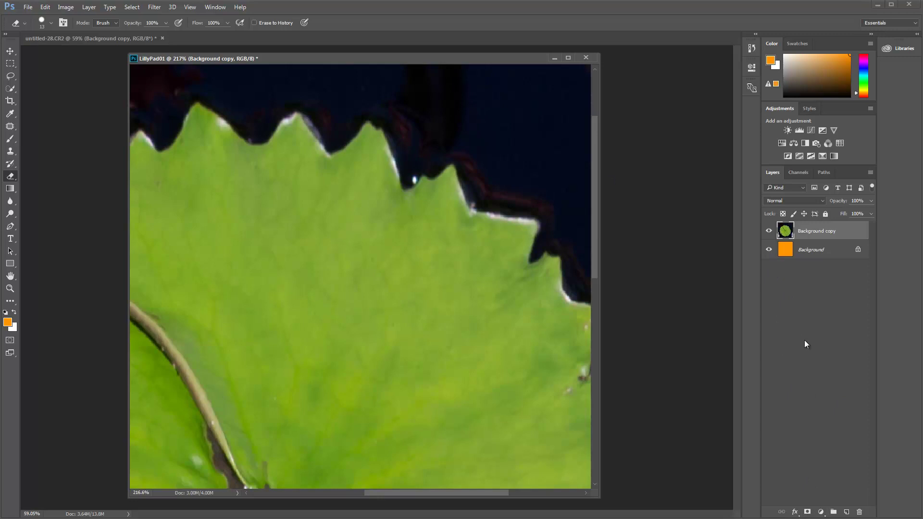
# - Add a layer mask to Background copy and paint it black over the dark water in one notch of the upper edge, touching up with white
pyautogui.click(807, 512)
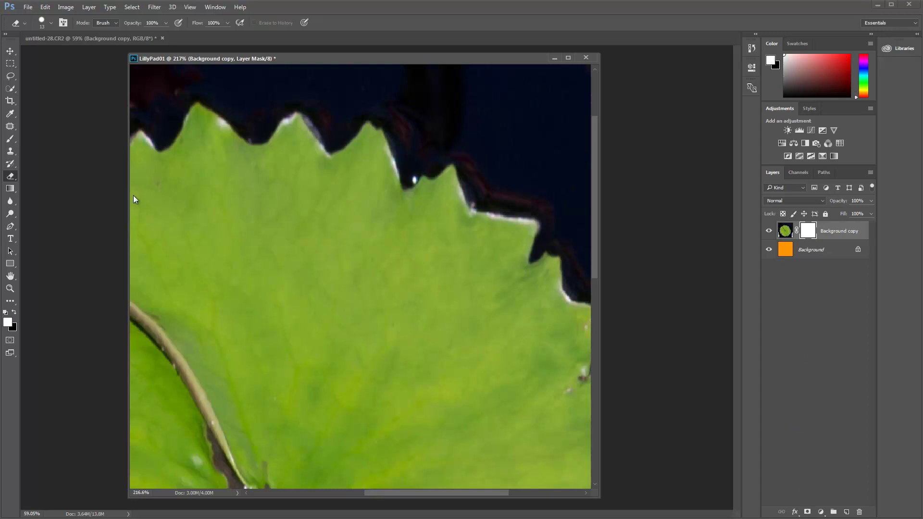
pyautogui.click(13, 142)
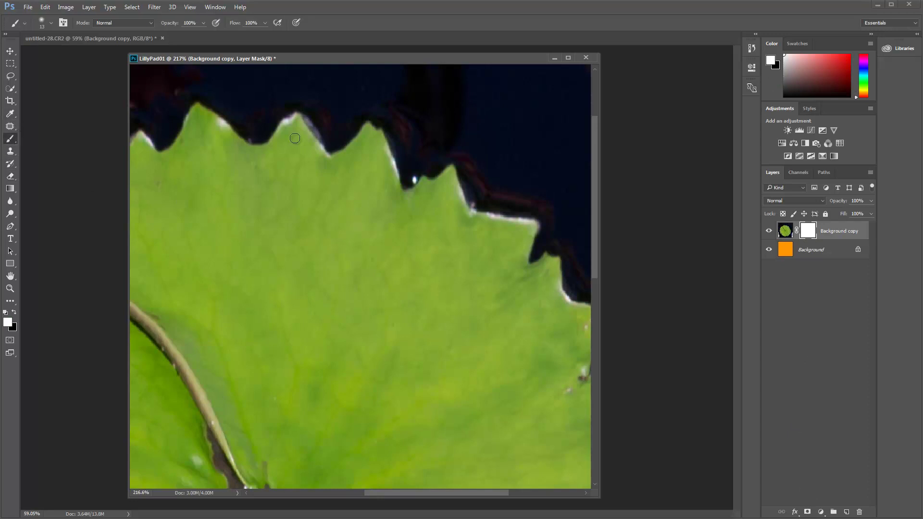
pyautogui.click(14, 312)
pyautogui.moveTo(301, 112)
pyautogui.mouseDown()
pyautogui.moveTo(329, 150)
pyautogui.moveTo(363, 121)
pyautogui.mouseUp()
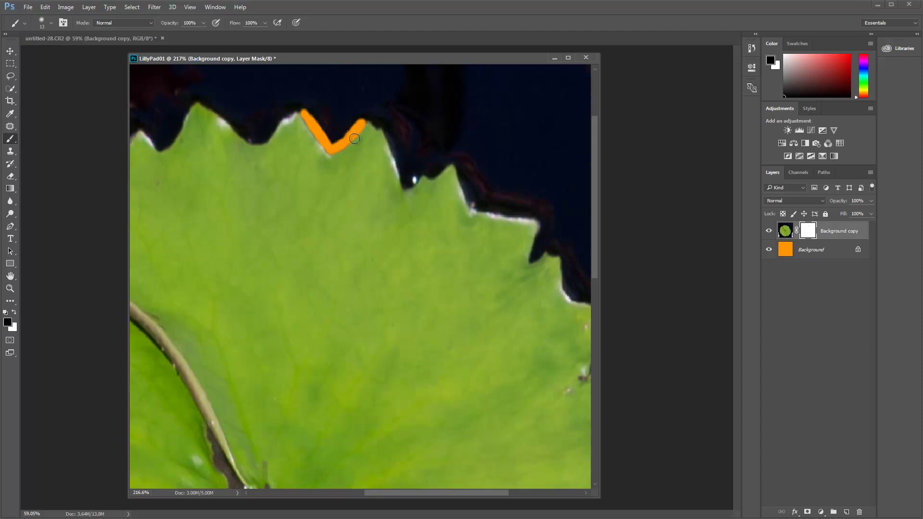
pyautogui.press('x')
pyautogui.moveTo(333, 147)
pyautogui.mouseDown()
pyautogui.moveTo(357, 126)
pyautogui.moveTo(351, 135)
pyautogui.moveTo(361, 109)
pyautogui.moveTo(333, 150)
pyautogui.moveTo(356, 126)
pyautogui.moveTo(342, 144)
pyautogui.moveTo(318, 121)
pyautogui.moveTo(335, 134)
pyautogui.moveTo(344, 126)
pyautogui.moveTo(323, 119)
pyautogui.moveTo(348, 109)
pyautogui.moveTo(338, 117)
pyautogui.moveTo(335, 150)
pyautogui.mouseUp()
pyautogui.press('x')
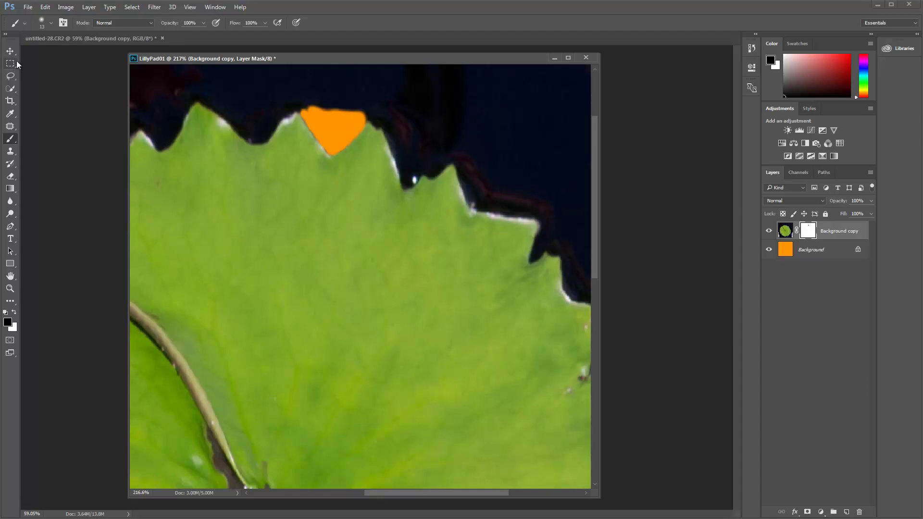
# - Select the dark water along the leaf's jagged upper-right edge with the Magnetic Lasso tool
pyautogui.click(11, 77)
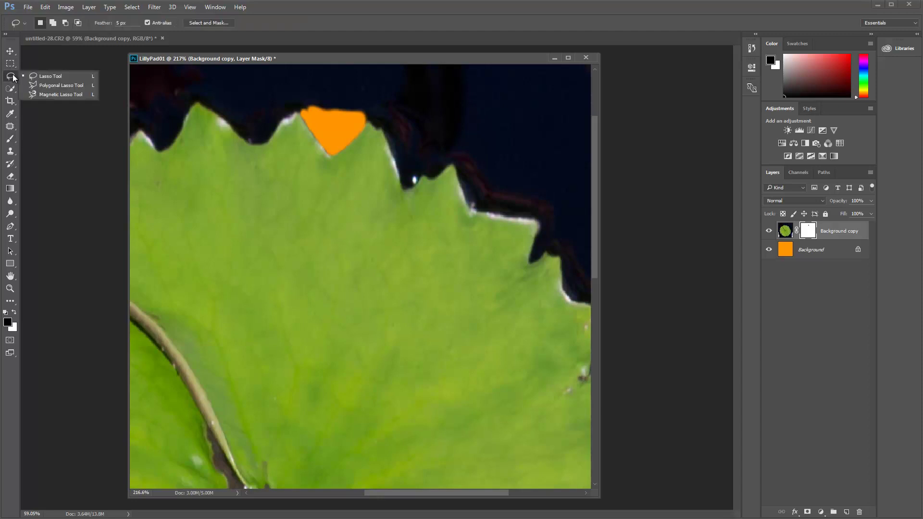
pyautogui.click(59, 94)
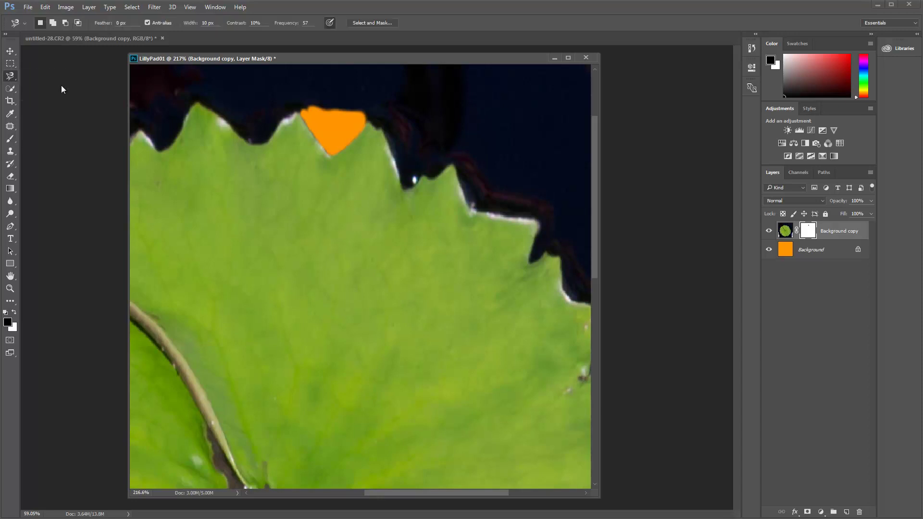
pyautogui.click(385, 134)
pyautogui.moveTo(588, 306)
pyautogui.mouseDown()
pyautogui.moveTo(555, 278)
pyautogui.moveTo(430, 211)
pyautogui.mouseUp()
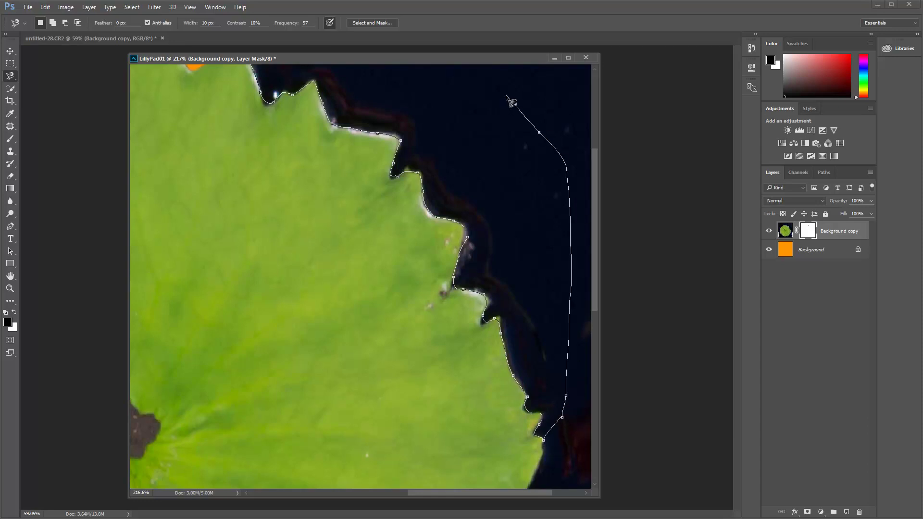
pyautogui.moveTo(488, 88); pyautogui.dragTo(547, 329)
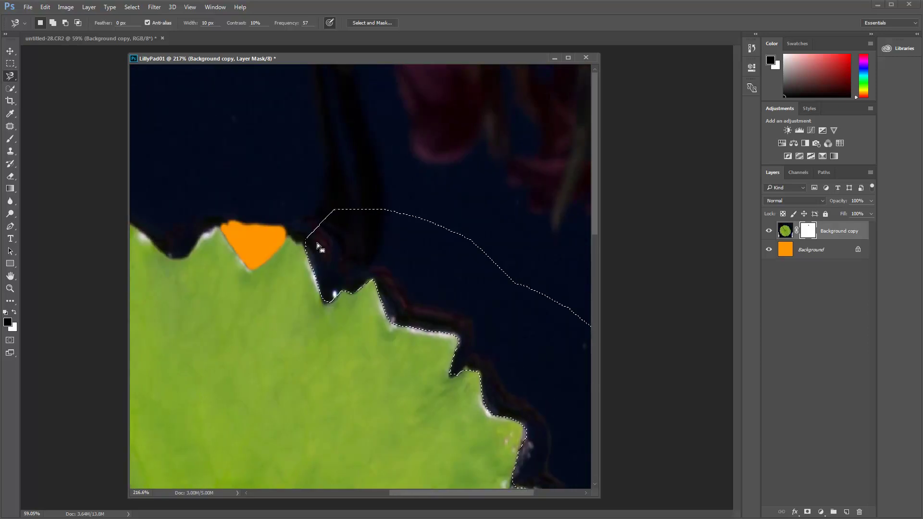
pyautogui.moveTo(434, 313)
pyautogui.mouseDown()
pyautogui.moveTo(332, 207)
pyautogui.moveTo(369, 230)
pyautogui.mouseUp()
pyautogui.moveTo(386, 264); pyautogui.dragTo(394, 222)
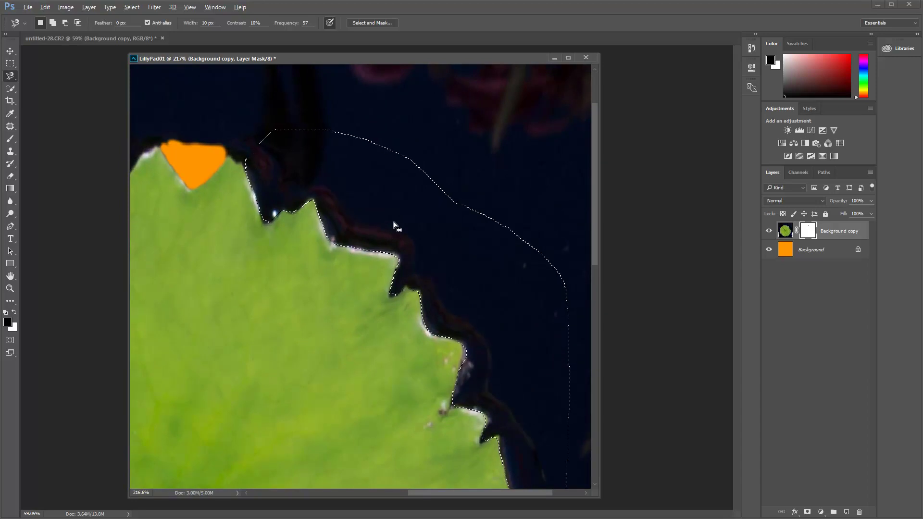
# - Fill the selected area of the layer mask with black and clear the selection
pyautogui.hotkey('alt', 'BackSpace')
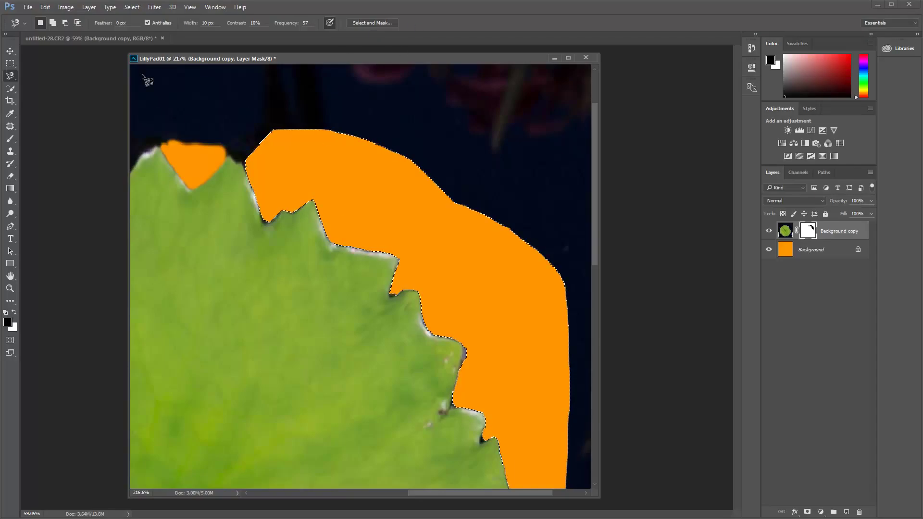
pyautogui.scroll(2, 329, 324)
pyautogui.hscroll(-6, 406, 364)
pyautogui.scroll(1, 360, 334)
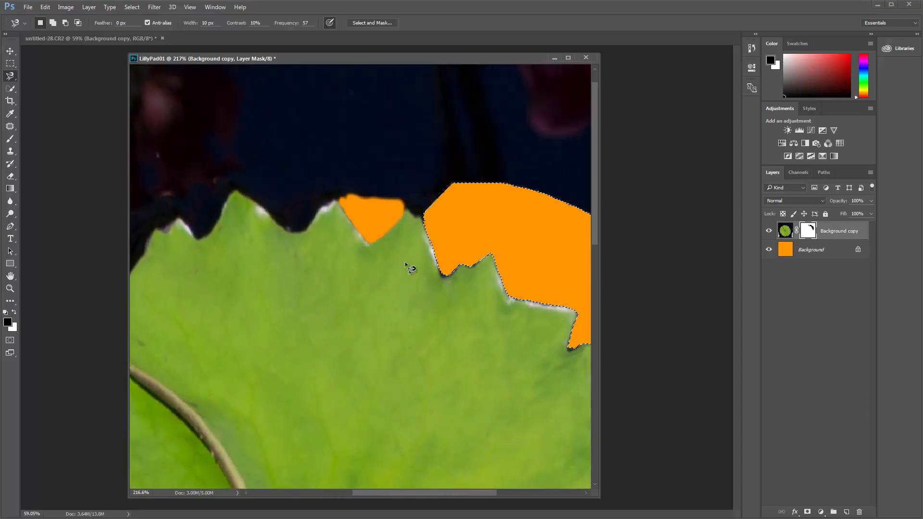
pyautogui.hotkey('ctrl', 'd')
# - Select the dark water along the leaf's upper and upper-left edge with the Quick Selection tool
pyautogui.click(10, 89)
pyautogui.rightClick(12, 90)
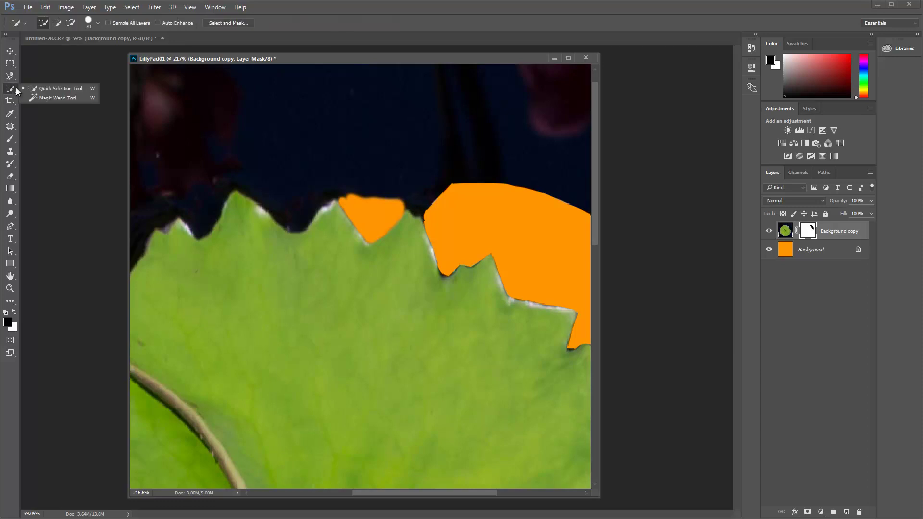
pyautogui.click(53, 90)
pyautogui.moveTo(267, 175)
pyautogui.mouseDown()
pyautogui.moveTo(292, 200)
pyautogui.moveTo(344, 161)
pyautogui.moveTo(325, 152)
pyautogui.mouseUp()
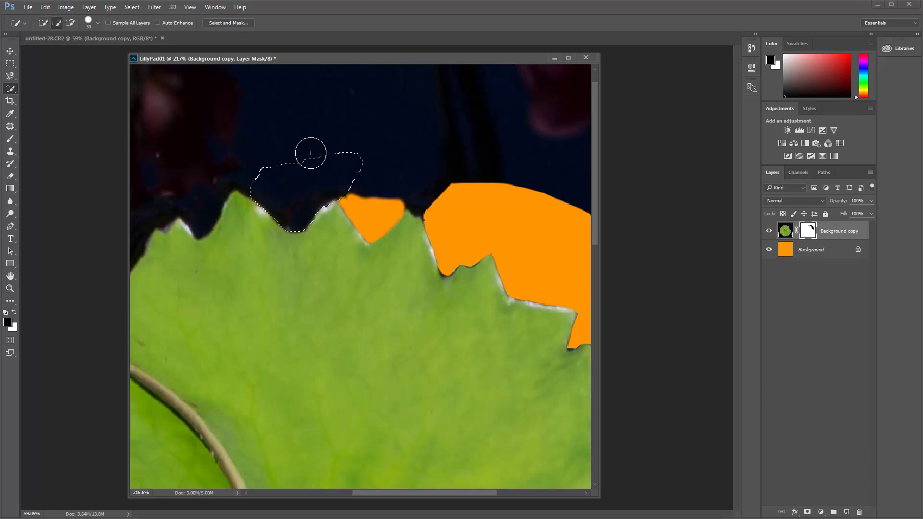
pyautogui.moveTo(239, 250); pyautogui.dragTo(371, 262)
pyautogui.moveTo(348, 194)
pyautogui.mouseDown()
pyautogui.moveTo(362, 181)
pyautogui.moveTo(333, 204)
pyautogui.moveTo(271, 219)
pyautogui.moveTo(241, 268)
pyautogui.moveTo(192, 288)
pyautogui.moveTo(182, 251)
pyautogui.mouseUp()
pyautogui.moveTo(218, 206); pyautogui.dragTo(354, 161)
# - Extend the selection down the leaf's left side and along its bottom edge, and fill that area of the mask with black
pyautogui.moveTo(308, 235)
pyautogui.mouseDown()
pyautogui.moveTo(298, 252)
pyautogui.moveTo(250, 272)
pyautogui.moveTo(237, 262)
pyautogui.moveTo(302, 148)
pyautogui.mouseUp()
pyautogui.moveTo(232, 239)
pyautogui.mouseDown()
pyautogui.moveTo(225, 325)
pyautogui.moveTo(235, 243)
pyautogui.moveTo(213, 274)
pyautogui.mouseUp()
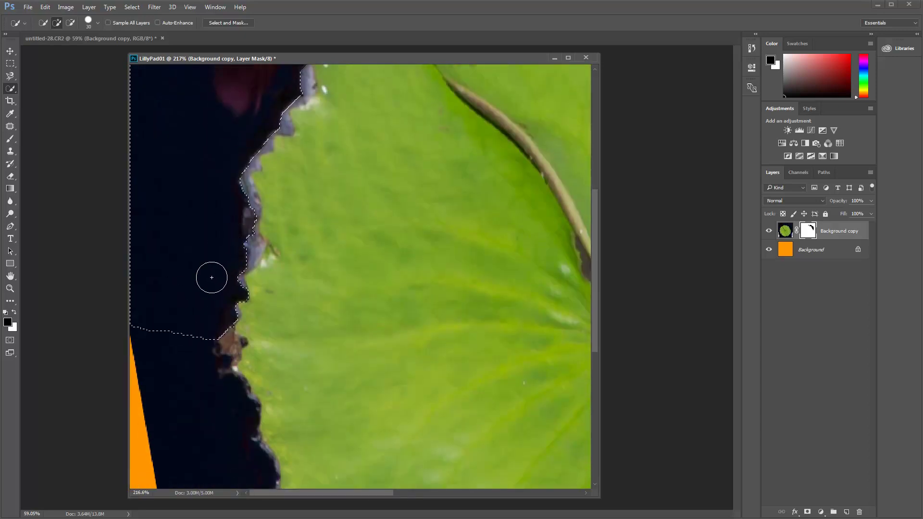
pyautogui.moveTo(206, 361)
pyautogui.mouseDown()
pyautogui.moveTo(189, 320)
pyautogui.moveTo(189, 271)
pyautogui.moveTo(219, 341)
pyautogui.mouseUp()
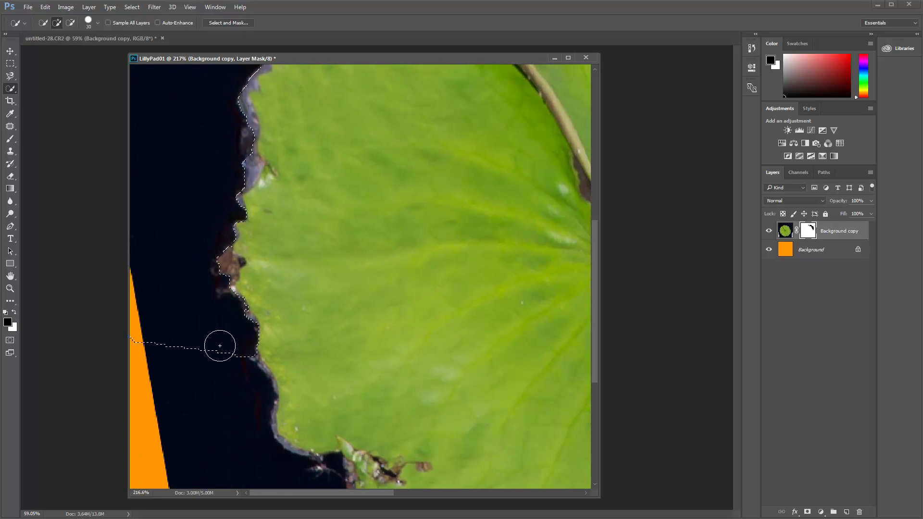
pyautogui.moveTo(226, 373)
pyautogui.mouseDown()
pyautogui.moveTo(214, 299)
pyautogui.moveTo(250, 383)
pyautogui.moveTo(263, 391)
pyautogui.moveTo(232, 315)
pyautogui.moveTo(237, 303)
pyautogui.moveTo(245, 344)
pyautogui.moveTo(268, 381)
pyautogui.moveTo(120, 312)
pyautogui.mouseUp()
pyautogui.moveTo(373, 451)
pyautogui.mouseDown()
pyautogui.moveTo(443, 451)
pyautogui.moveTo(397, 425)
pyautogui.moveTo(340, 412)
pyautogui.mouseUp()
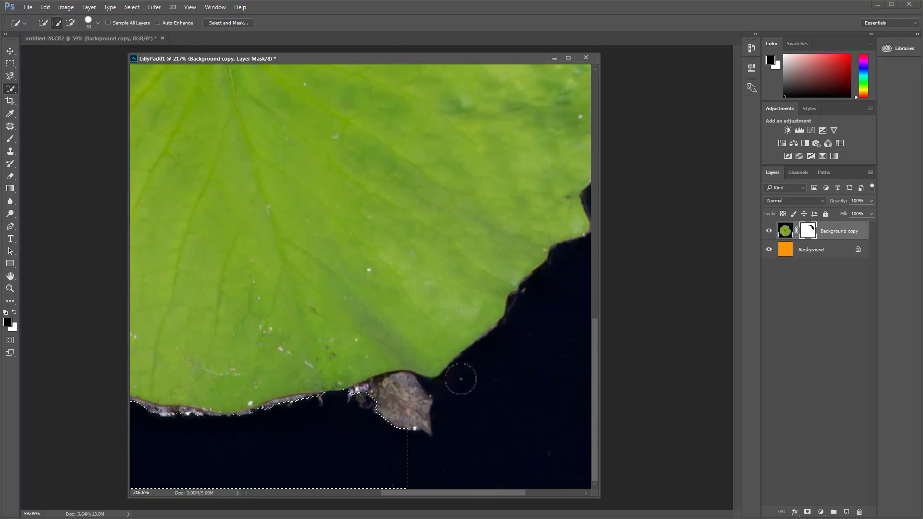
pyautogui.hotkey('alt', 'BackSpace')
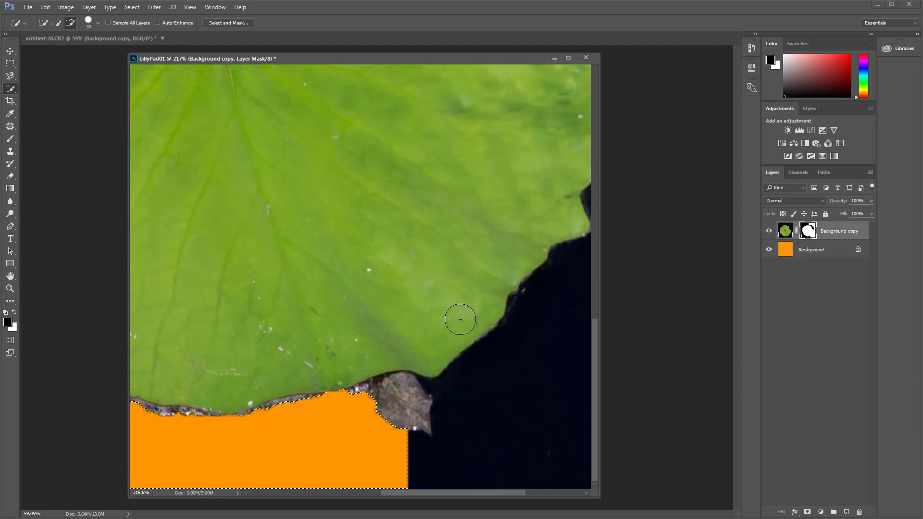
# - Start a Pen tool path at the leaf's bottom corner, just beside the dead brown leaf
pyautogui.moveTo(355, 202)
pyautogui.mouseDown()
pyautogui.moveTo(432, 365)
pyautogui.moveTo(408, 305)
pyautogui.moveTo(396, 346)
pyautogui.moveTo(223, 364)
pyautogui.moveTo(319, 200)
pyautogui.moveTo(342, 252)
pyautogui.moveTo(344, 200)
pyautogui.moveTo(342, 273)
pyautogui.mouseUp()
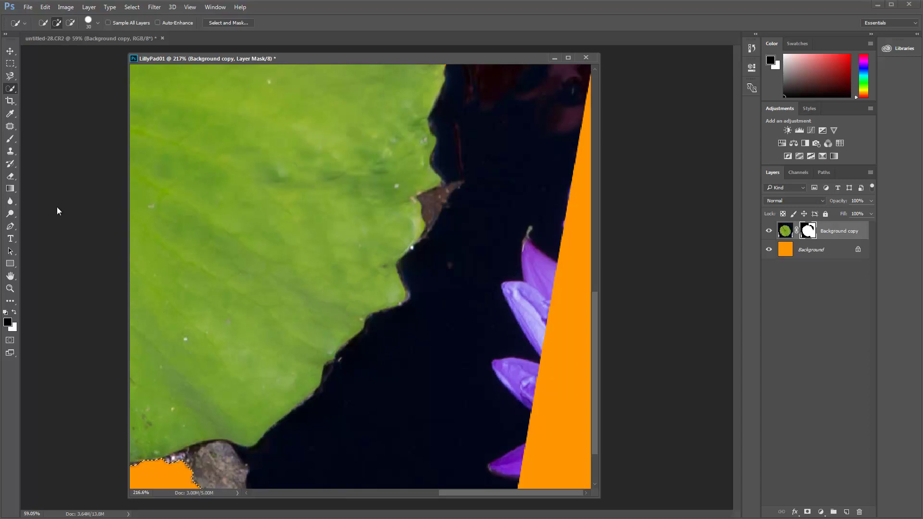
pyautogui.click(10, 226)
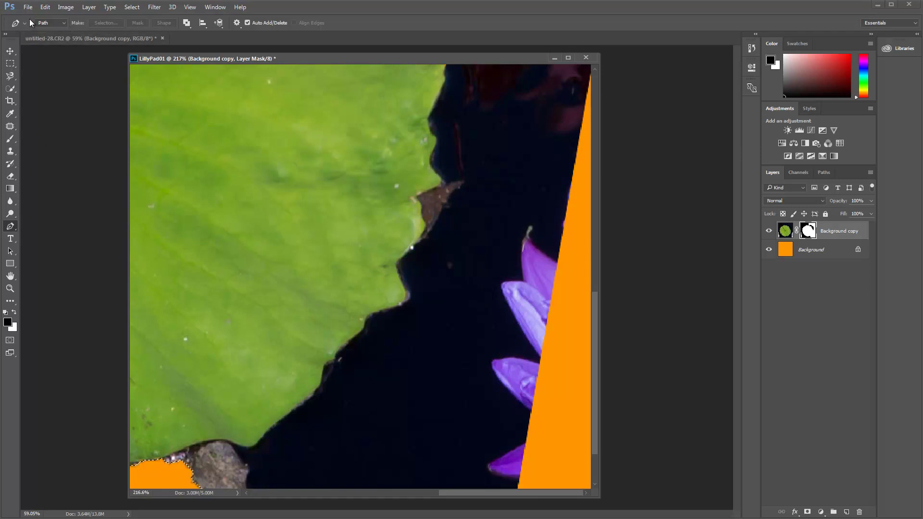
pyautogui.rightClick(13, 233)
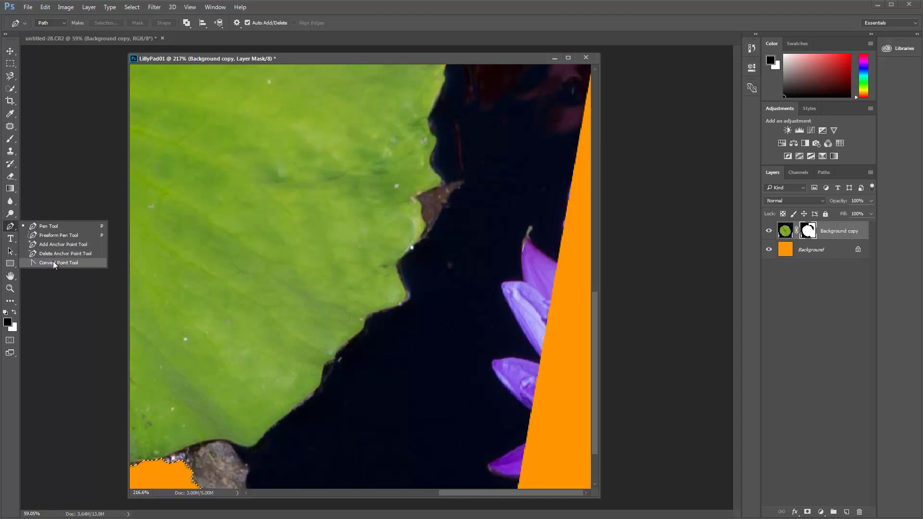
pyautogui.click(47, 225)
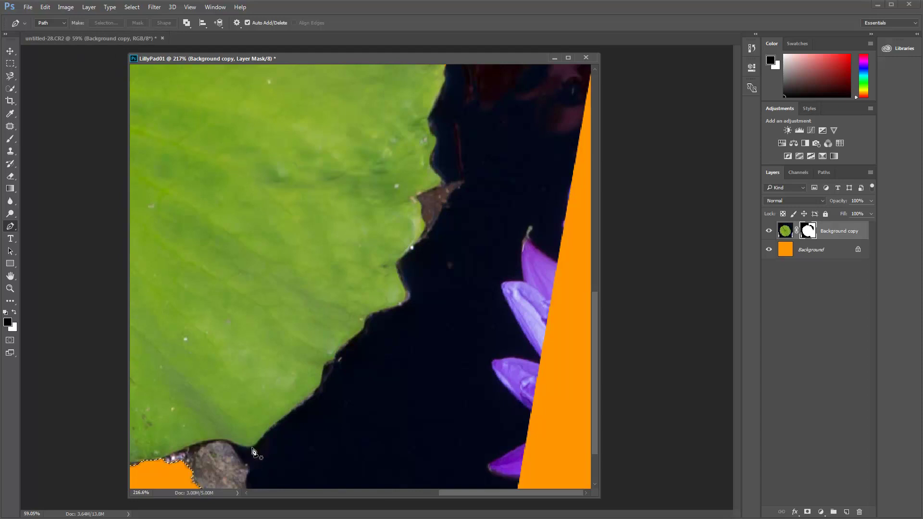
pyautogui.scroll(-3, 335, 287)
pyautogui.hscroll(-2, 335, 287)
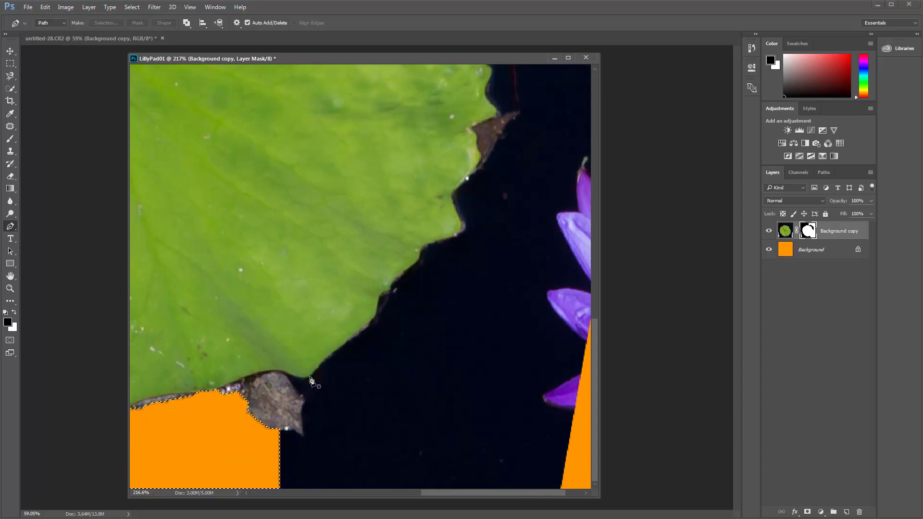
pyautogui.click(309, 377)
pyautogui.moveTo(323, 363); pyautogui.dragTo(332, 356)
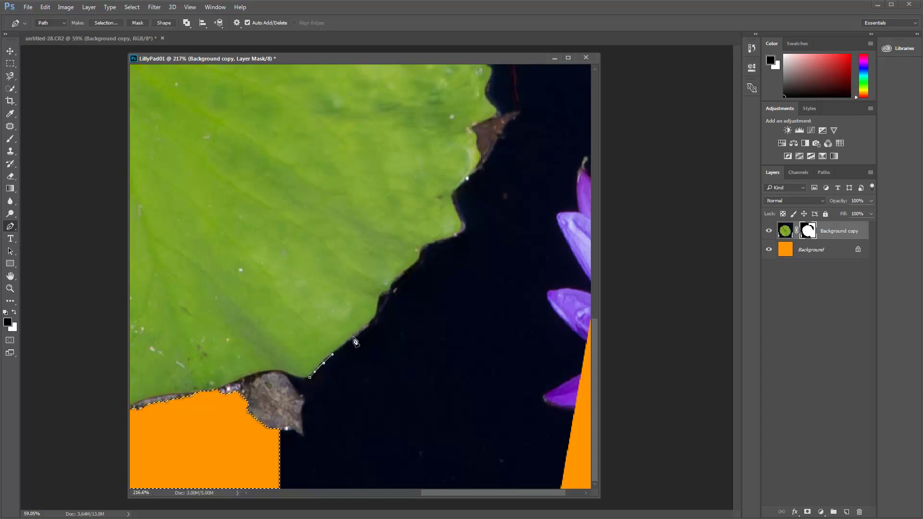
pyautogui.click(390, 398)
pyautogui.click(445, 355)
pyautogui.click(439, 268)
pyautogui.click(320, 293)
pyautogui.hotkey('ctrl', 'z')
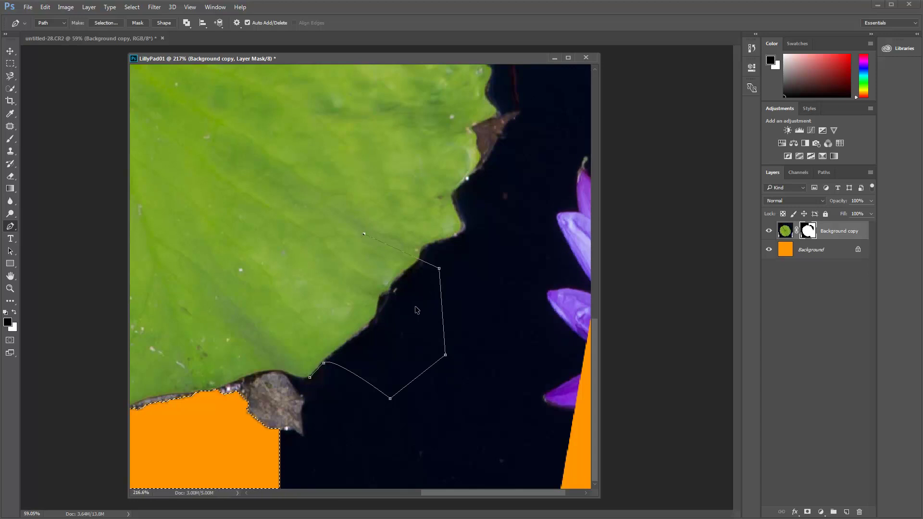
pyautogui.hotkey('ctrl', 'alt', 'z')
pyautogui.hotkey('ctrl', 'alt', 'z')
pyautogui.hotkey('ctrl', 'alt', 'z')
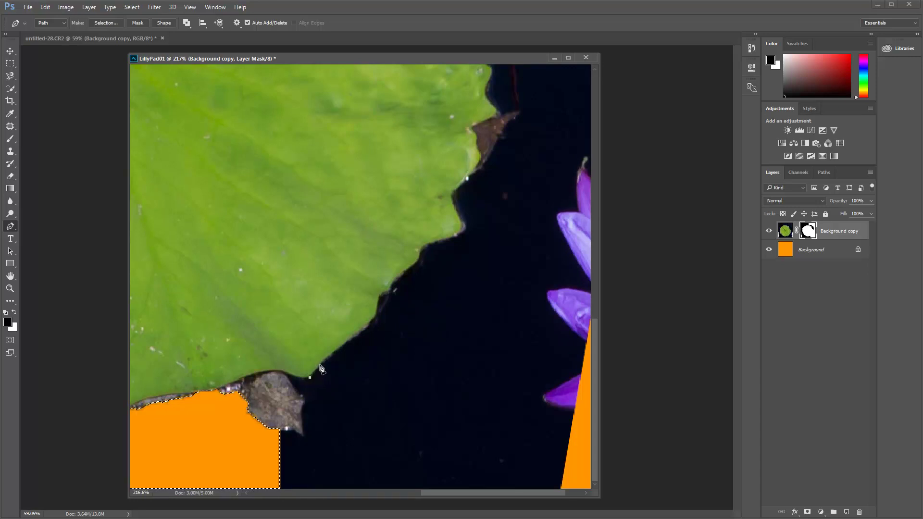
# - Trace the leaf's lower-right edge with curved path points up to the small notch
pyautogui.moveTo(324, 360); pyautogui.dragTo(331, 353)
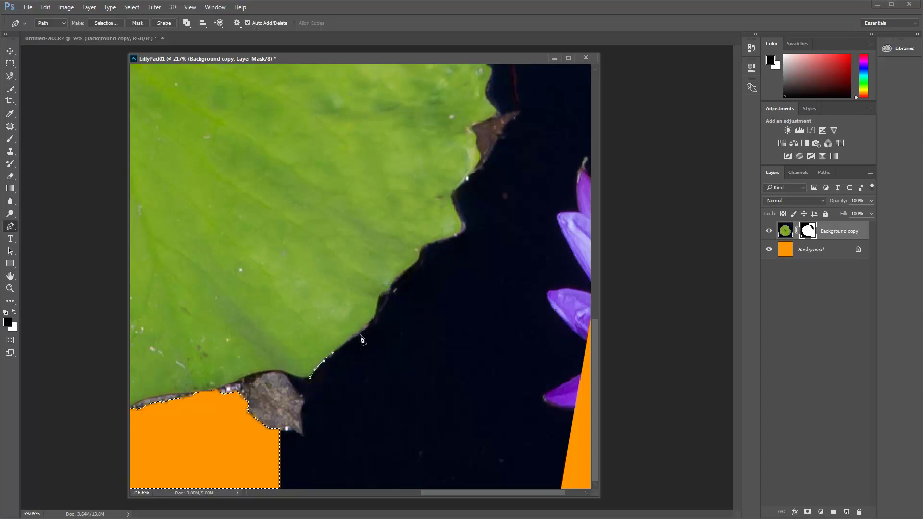
pyautogui.moveTo(358, 334); pyautogui.dragTo(366, 330)
pyautogui.click(385, 291)
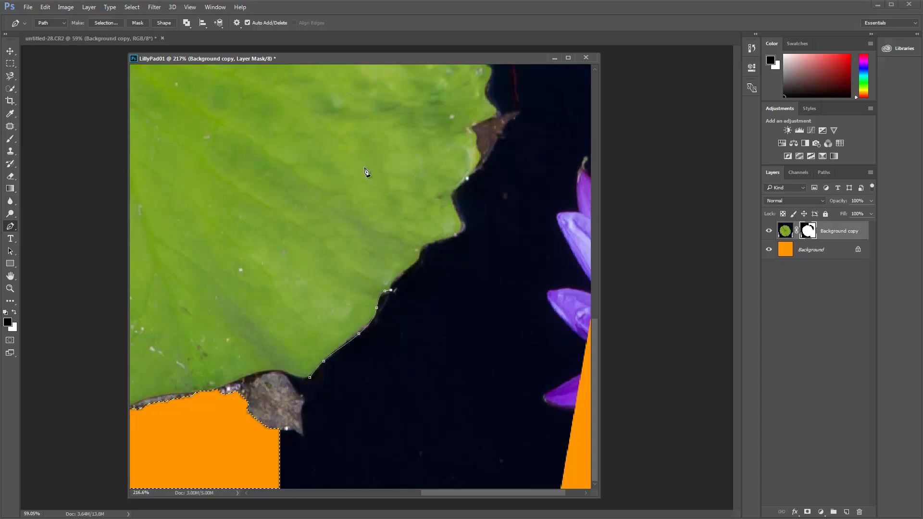
# - Continue the path along the leaf's jagged right edge and around the inner side of the brown debris
pyautogui.hotkey('ctrl', '+')
pyautogui.hotkey('ctrl', '+')
pyautogui.hotkey('ctrl', '+')
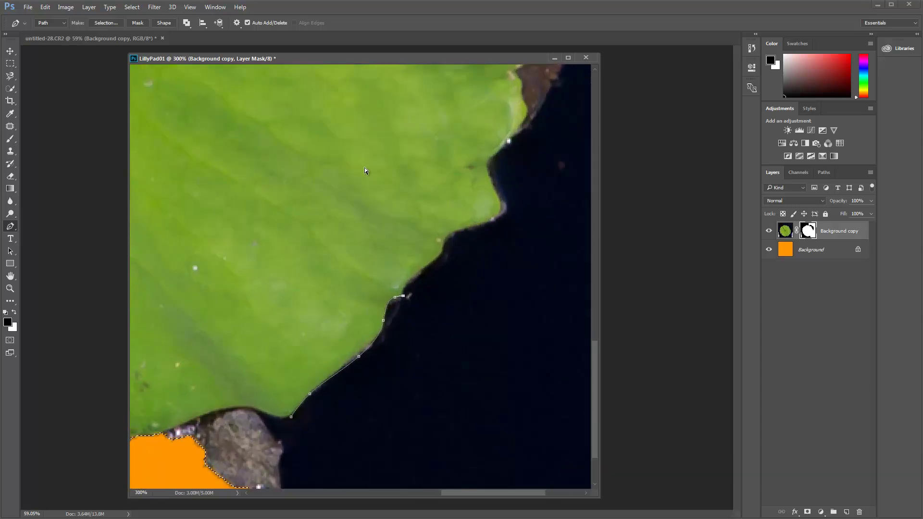
pyautogui.moveTo(440, 355); pyautogui.dragTo(409, 354)
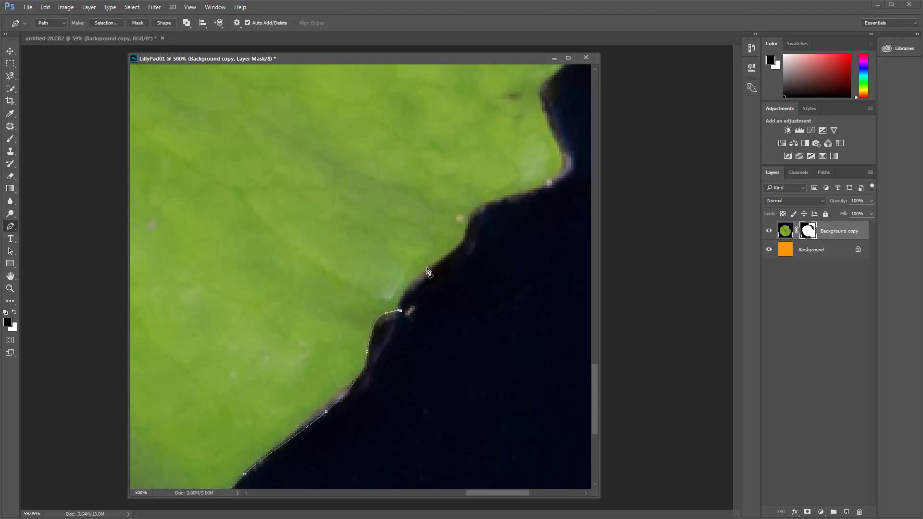
pyautogui.moveTo(420, 276); pyautogui.dragTo(447, 255)
pyautogui.moveTo(463, 242); pyautogui.dragTo(482, 296)
pyautogui.moveTo(474, 221); pyautogui.dragTo(447, 308)
pyautogui.moveTo(478, 266); pyautogui.dragTo(470, 234)
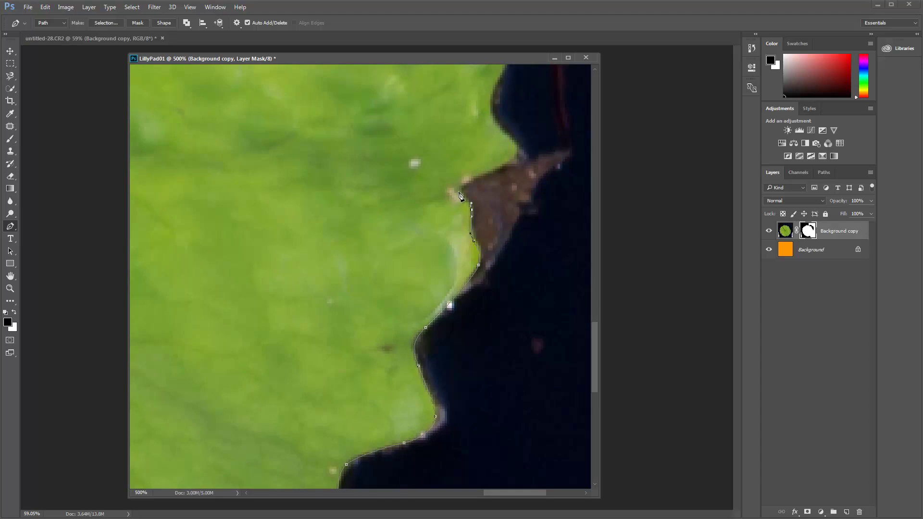
pyautogui.moveTo(485, 171); pyautogui.dragTo(461, 274)
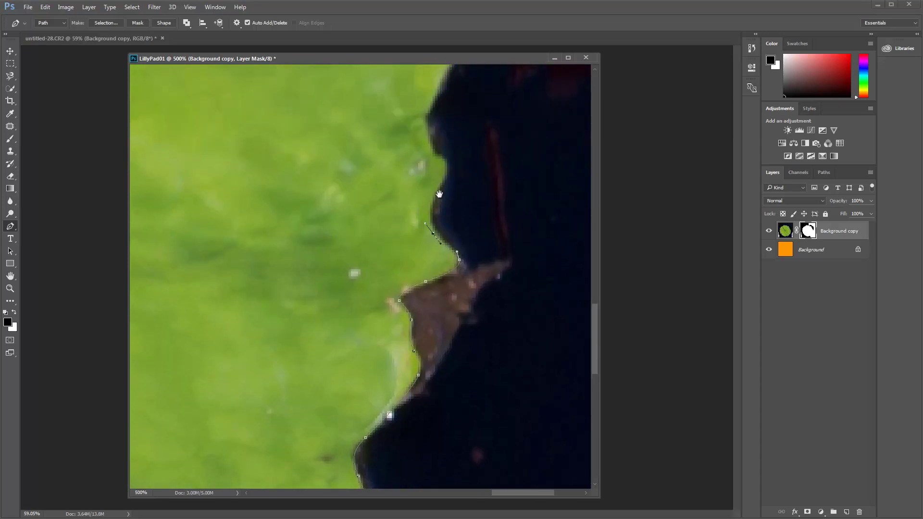
# - Extend the path up the leaf's right edge from the brown debris to the already masked orange area
pyautogui.scroll(3, 431, 241)
pyautogui.moveTo(421, 266); pyautogui.dragTo(440, 247)
pyautogui.hotkey('ctrl', 'z')
pyautogui.moveTo(442, 231); pyautogui.dragTo(438, 224)
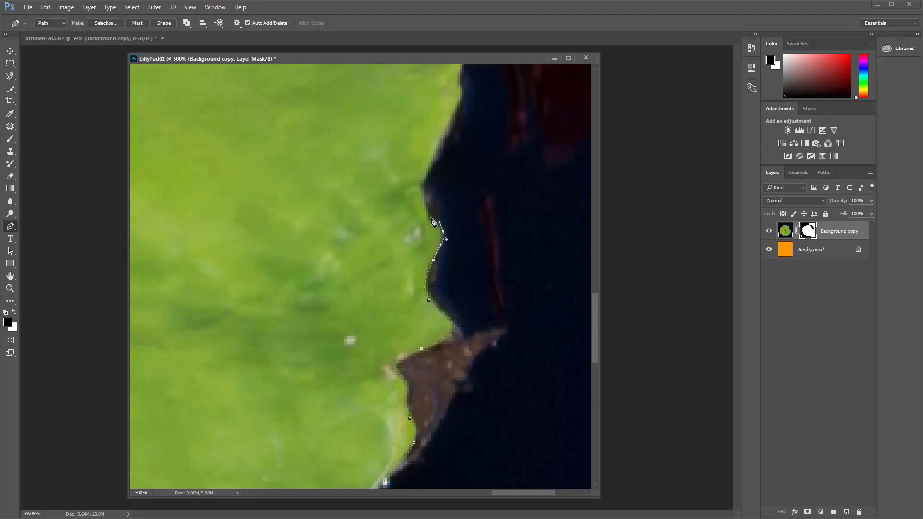
pyautogui.moveTo(427, 222); pyautogui.dragTo(415, 263)
pyautogui.moveTo(431, 231); pyautogui.dragTo(435, 224)
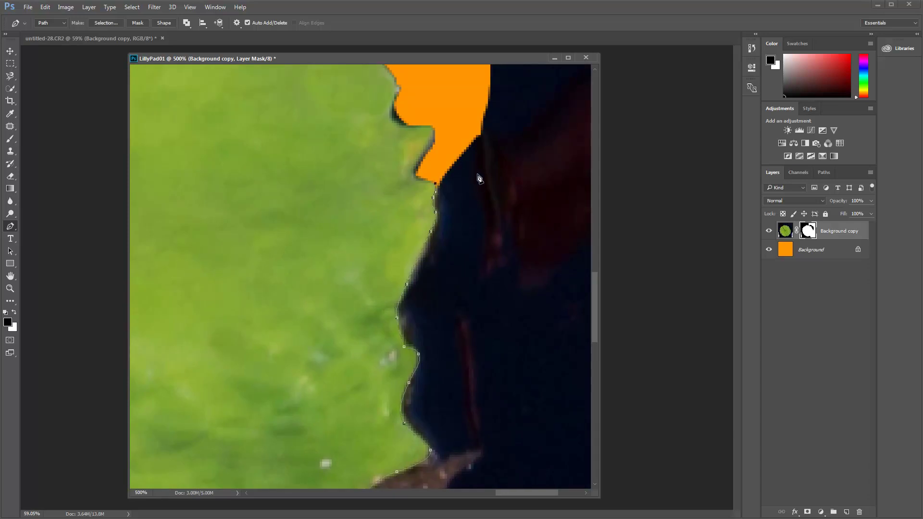
# - Route the path through the dark water outside the leaf and back to its bottom edge at the existing selection
pyautogui.moveTo(546, 393); pyautogui.dragTo(480, 166)
pyautogui.moveTo(567, 281); pyautogui.dragTo(546, 200)
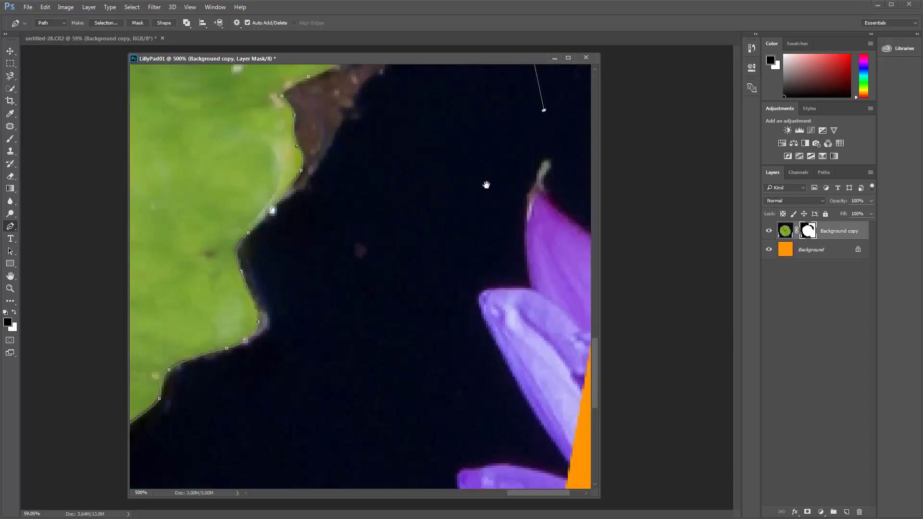
pyautogui.moveTo(477, 369); pyautogui.dragTo(528, 274)
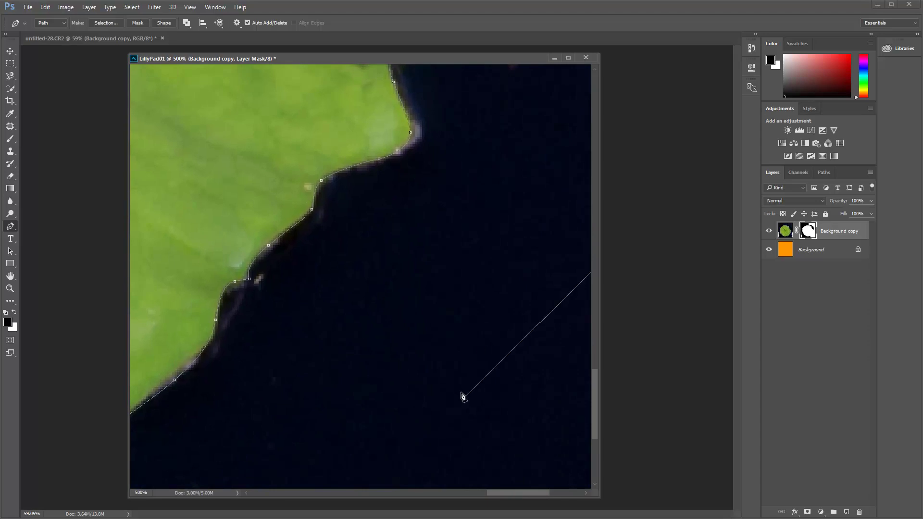
pyautogui.moveTo(466, 402); pyautogui.dragTo(507, 286)
pyautogui.moveTo(262, 385); pyautogui.dragTo(468, 342)
pyautogui.click(337, 438)
pyautogui.click(231, 343)
pyautogui.click(217, 307)
# - Trace the leaf's bottom edge above the dead brown leaf and close the path at its starting point
pyautogui.moveTo(277, 285); pyautogui.dragTo(309, 275)
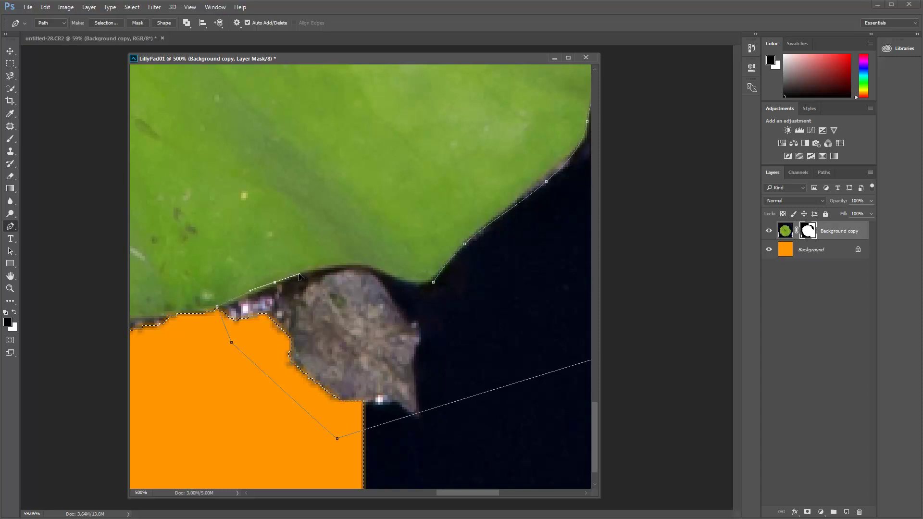
pyautogui.moveTo(304, 275); pyautogui.dragTo(411, 280)
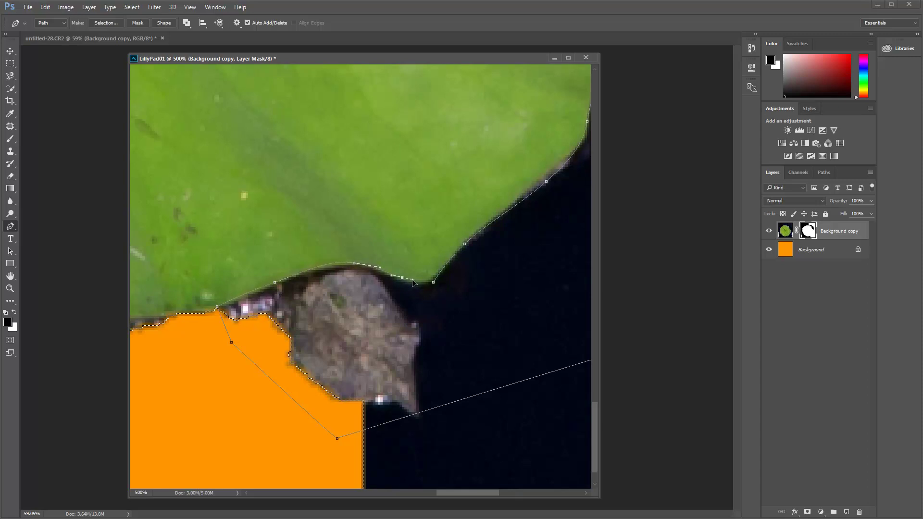
pyautogui.click(434, 284)
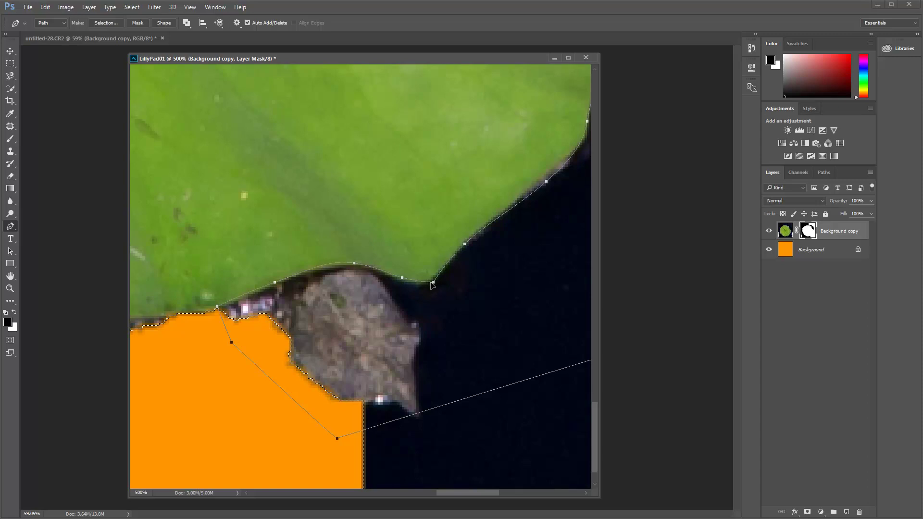
pyautogui.moveTo(433, 284)
pyautogui.mouseDown()
pyautogui.moveTo(452, 280)
pyautogui.moveTo(434, 287)
pyautogui.mouseUp()
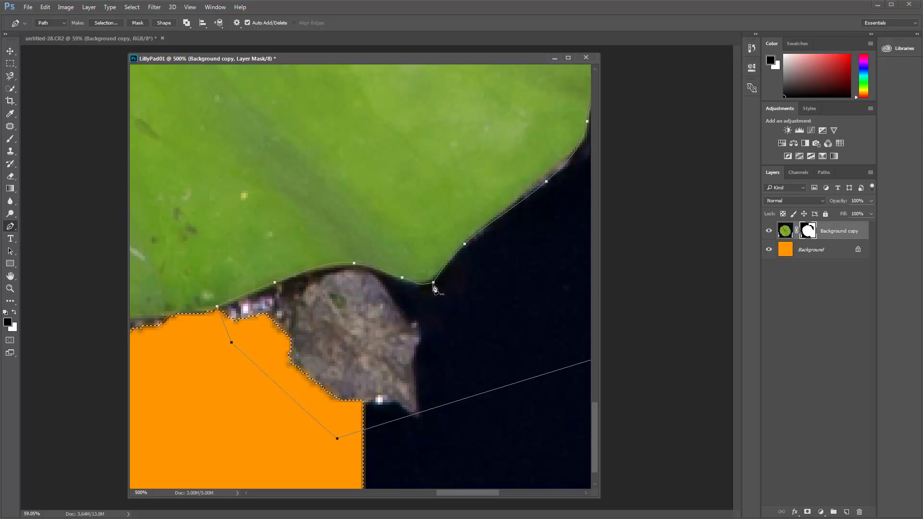
# - Adjust the curve handle of the anchor point above the dead brown leaf with the Direct Selection tool
pyautogui.click(11, 252)
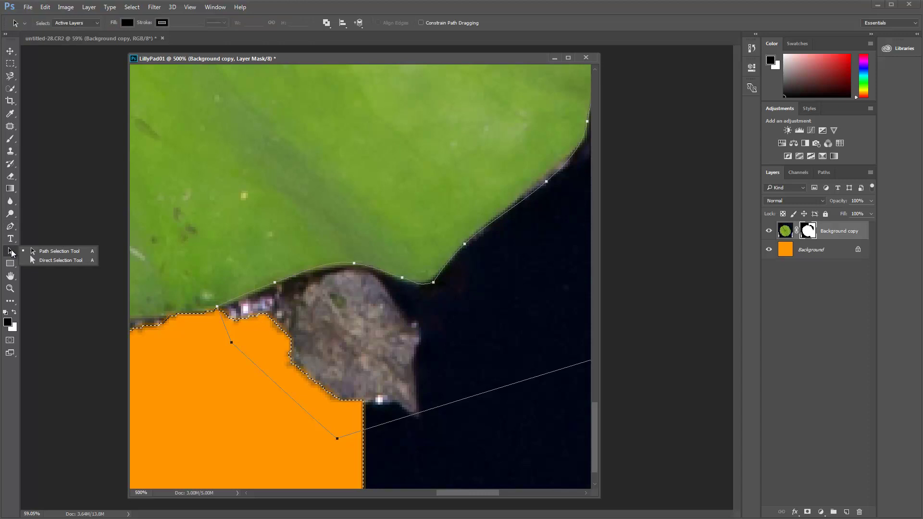
pyautogui.click(42, 252)
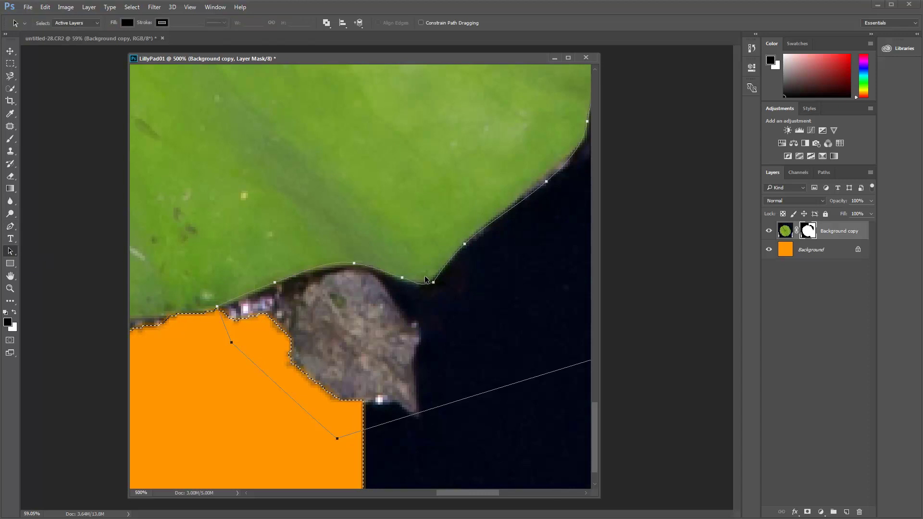
pyautogui.click(11, 251)
pyautogui.click(52, 260)
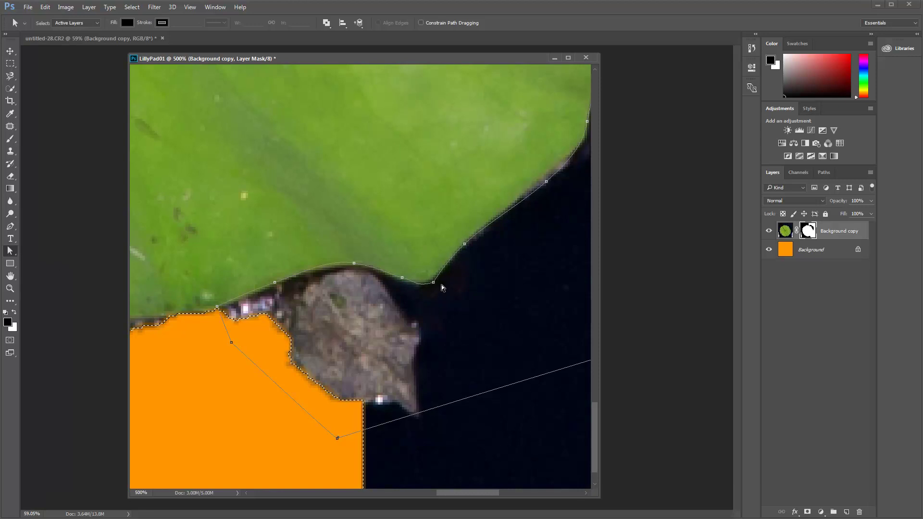
pyautogui.moveTo(475, 204); pyautogui.dragTo(523, 258)
pyautogui.moveTo(505, 212); pyautogui.dragTo(479, 250)
pyautogui.moveTo(485, 225); pyautogui.dragTo(500, 268)
pyautogui.hotkey('ctrl', 'z')
pyautogui.click(353, 264)
pyautogui.moveTo(354, 264); pyautogui.dragTo(373, 267)
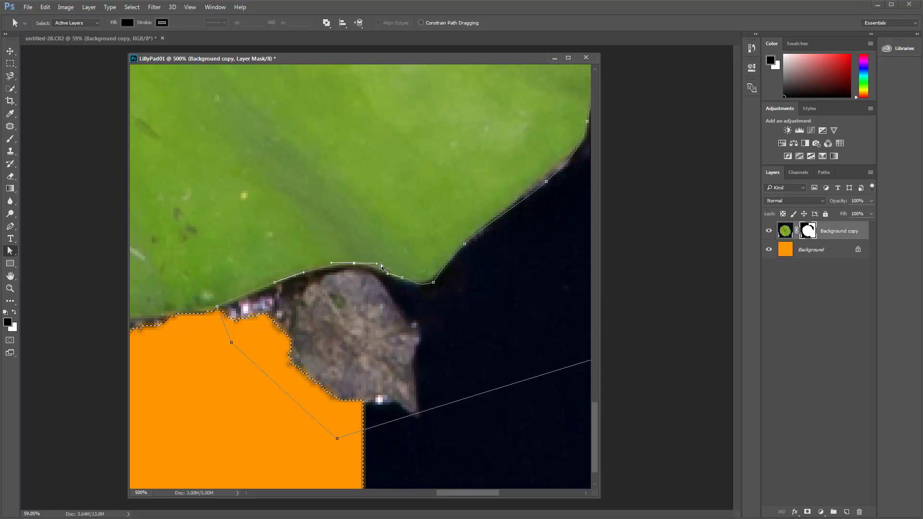
# - Refine the path's anchor points along the leaf's lower-right edge, from the bottom corner to the small notch
pyautogui.click(434, 283)
pyautogui.moveTo(444, 264); pyautogui.dragTo(388, 364)
pyautogui.click(458, 275)
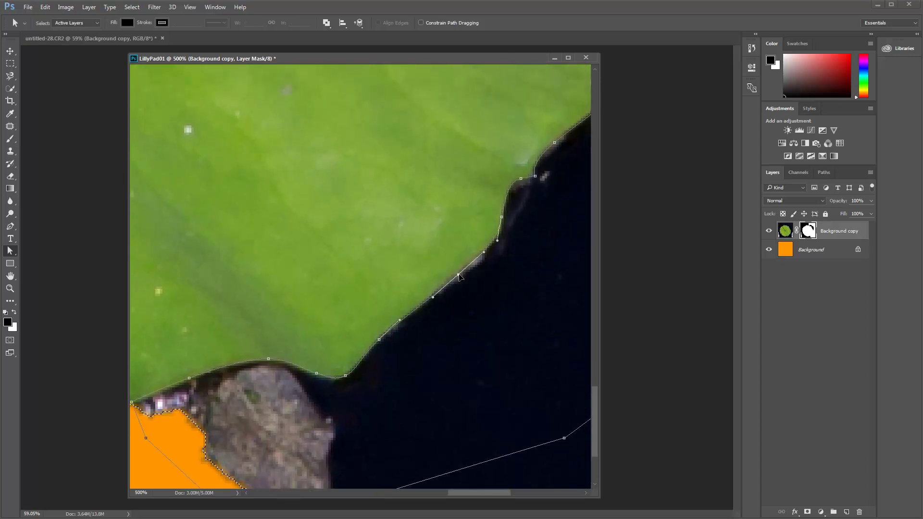
pyautogui.moveTo(525, 232); pyautogui.dragTo(449, 281)
pyautogui.moveTo(458, 246); pyautogui.dragTo(455, 245)
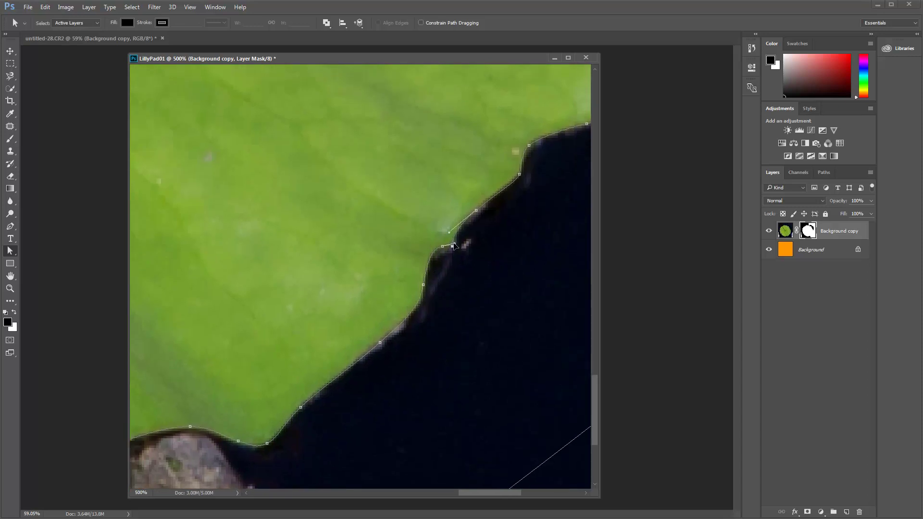
# - Fine-tune the path's anchor points on the right edge between the small notch and the brown debris
pyautogui.click(518, 174)
pyautogui.moveTo(521, 206); pyautogui.dragTo(472, 248)
pyautogui.moveTo(546, 177); pyautogui.dragTo(444, 341)
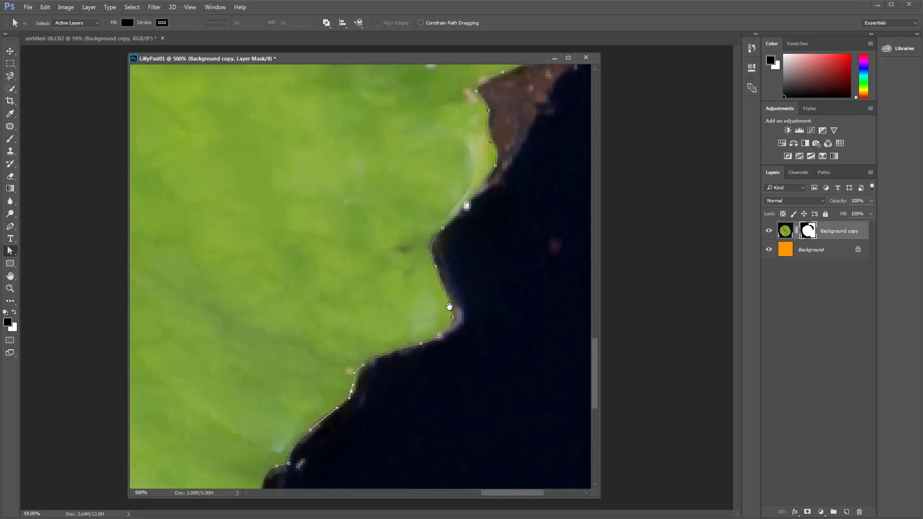
pyautogui.click(496, 166)
pyautogui.moveTo(507, 169); pyautogui.dragTo(434, 311)
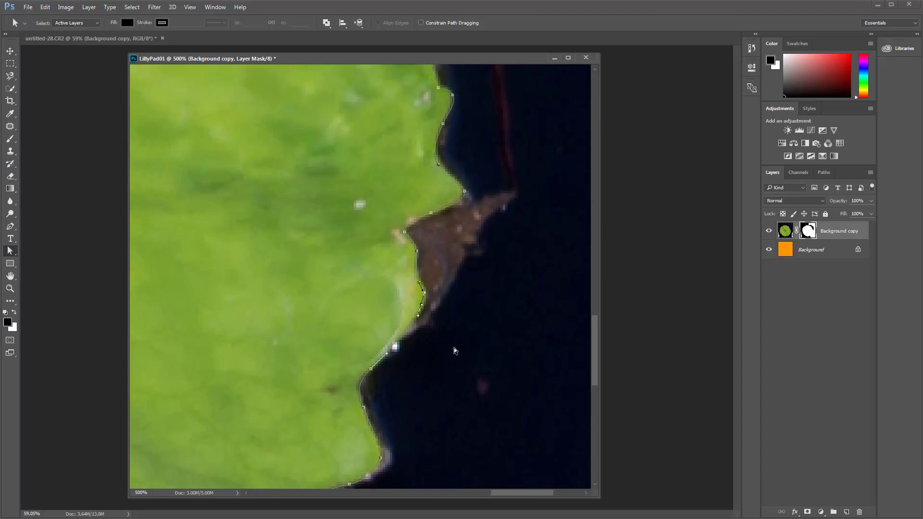
pyautogui.moveTo(384, 388); pyautogui.dragTo(387, 260)
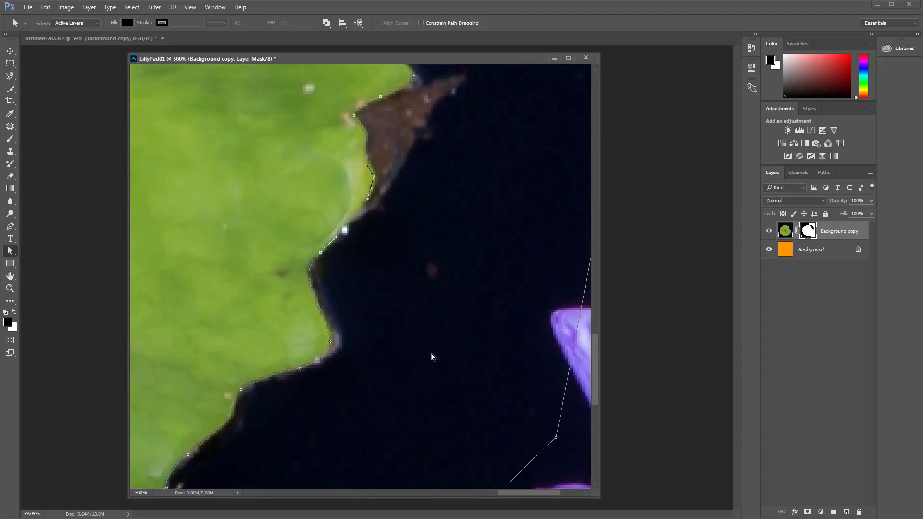
# - Save the current selection as a new channel named bbb in the LillyPad01 document
pyautogui.press('z')
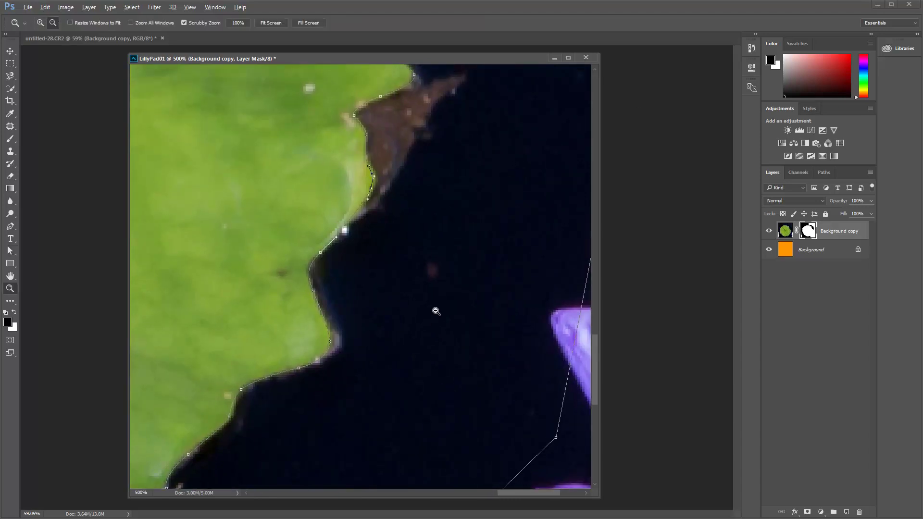
pyautogui.keyDown('alt'); pyautogui.click(435, 309); pyautogui.keyUp('alt')
pyautogui.keyDown('alt'); pyautogui.click(431, 312); pyautogui.keyUp('alt')
pyautogui.moveTo(431, 312); pyautogui.dragTo(375, 317)
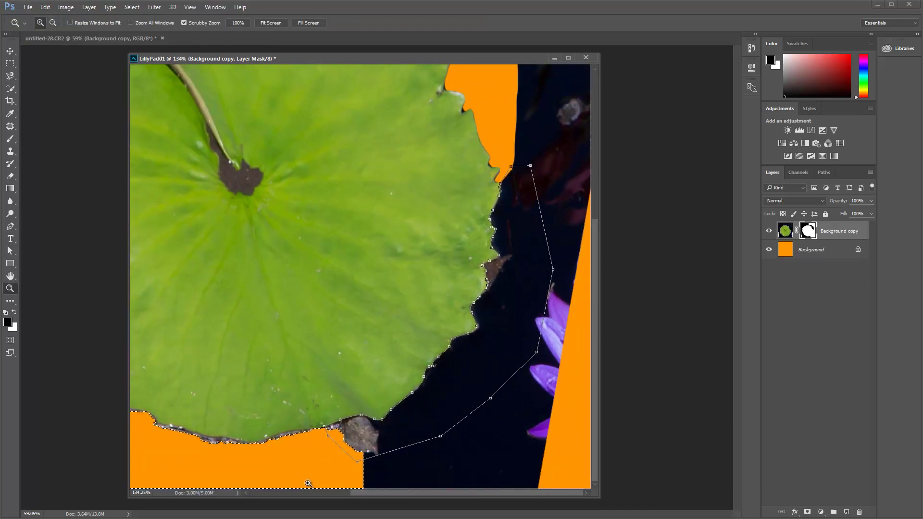
pyautogui.hotkey('ctrl', 'd')
pyautogui.hotkey('ctrl', 'shift', 'd')
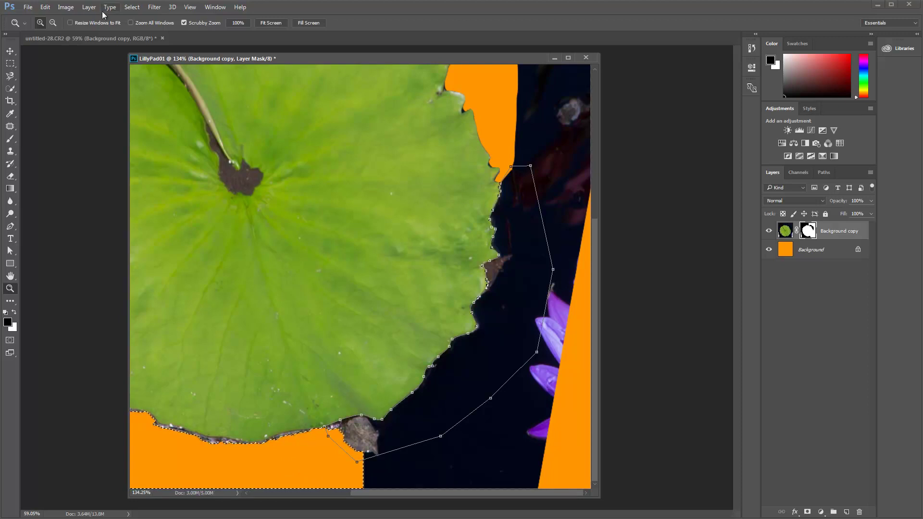
pyautogui.click(133, 8)
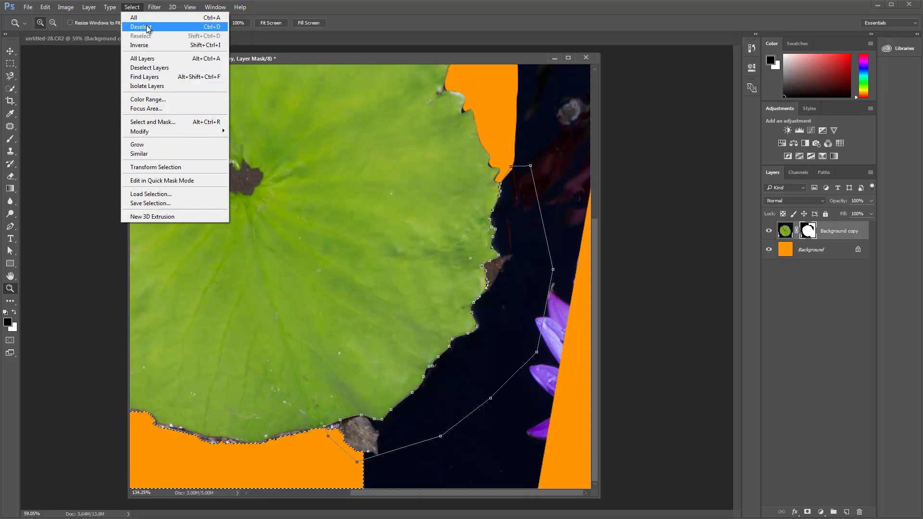
pyautogui.click(208, 202)
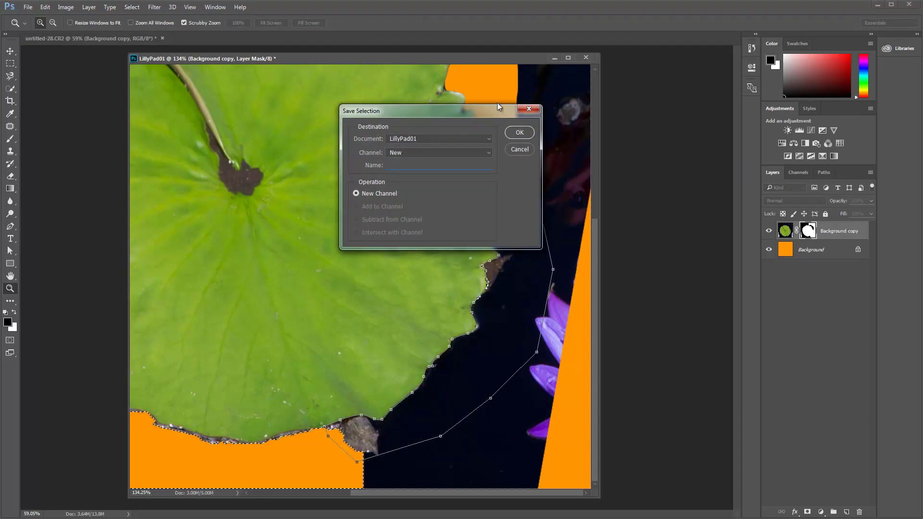
pyautogui.write('bbb')
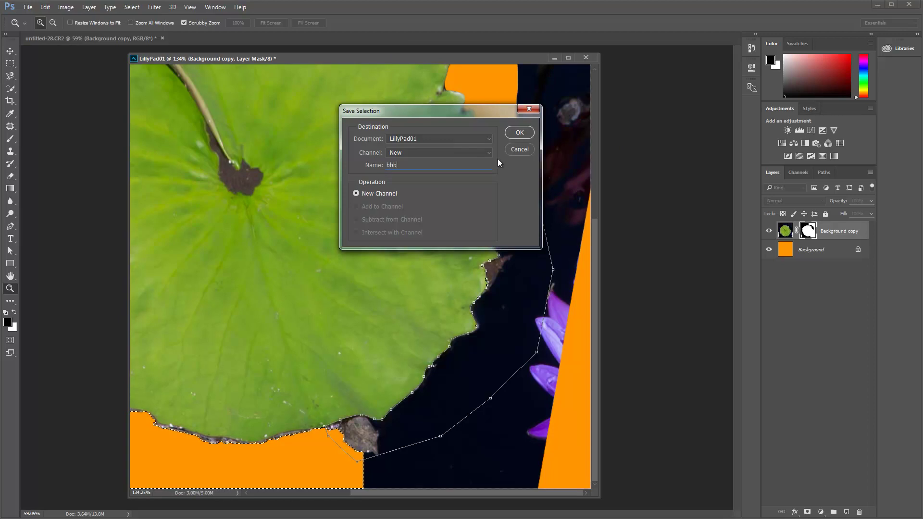
pyautogui.click(520, 134)
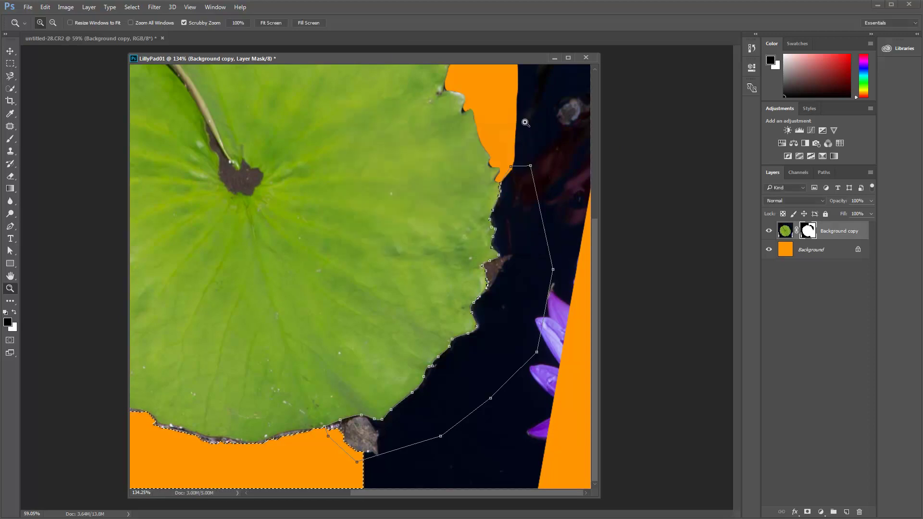
# - View the saved bbb channel, deselect its selection outline and reactivate the Background copy layer
pyautogui.click(799, 172)
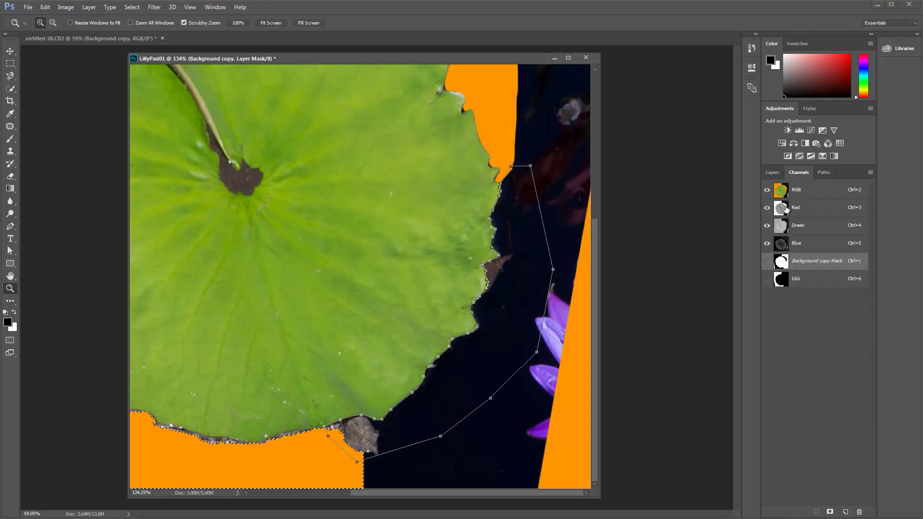
pyautogui.click(812, 283)
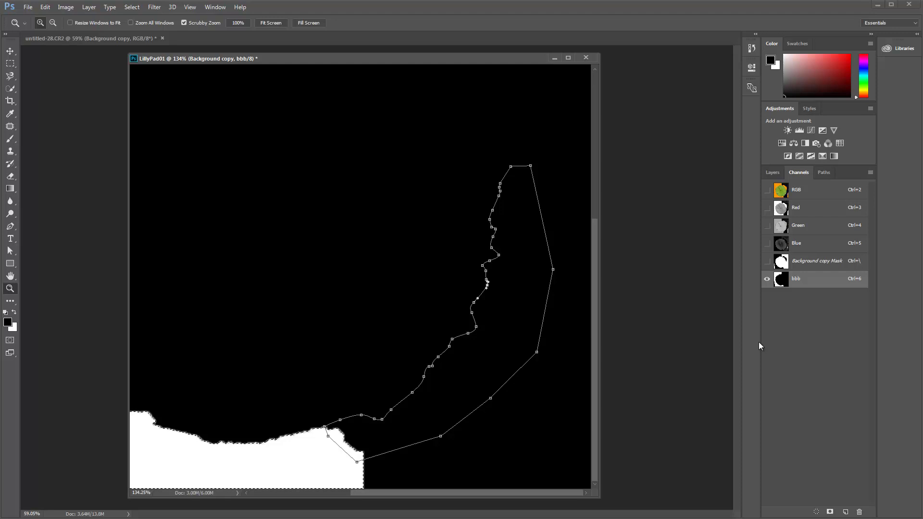
pyautogui.hotkey('ctrl', 'd')
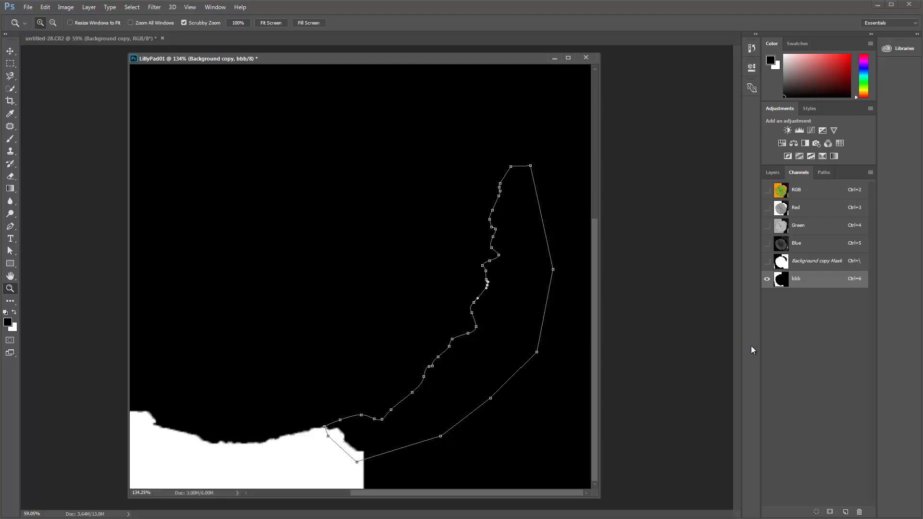
pyautogui.click(772, 173)
pyautogui.click(844, 232)
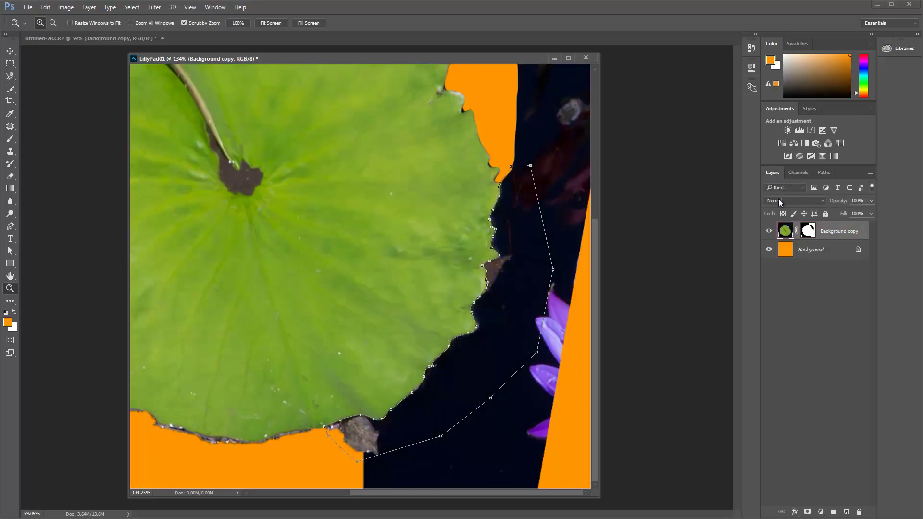
# - Load the bbb channel as a selection, inspect its outline around the leaf and deselect it
pyautogui.click(797, 171)
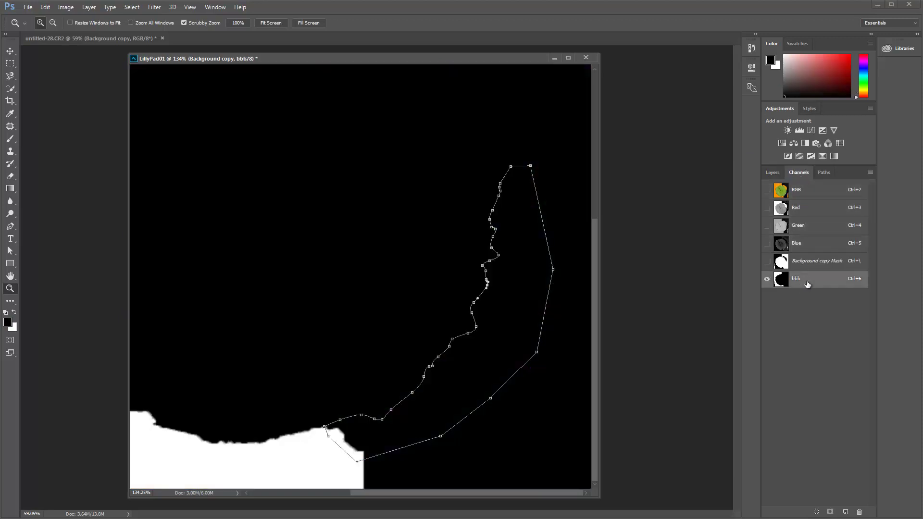
pyautogui.click(803, 282)
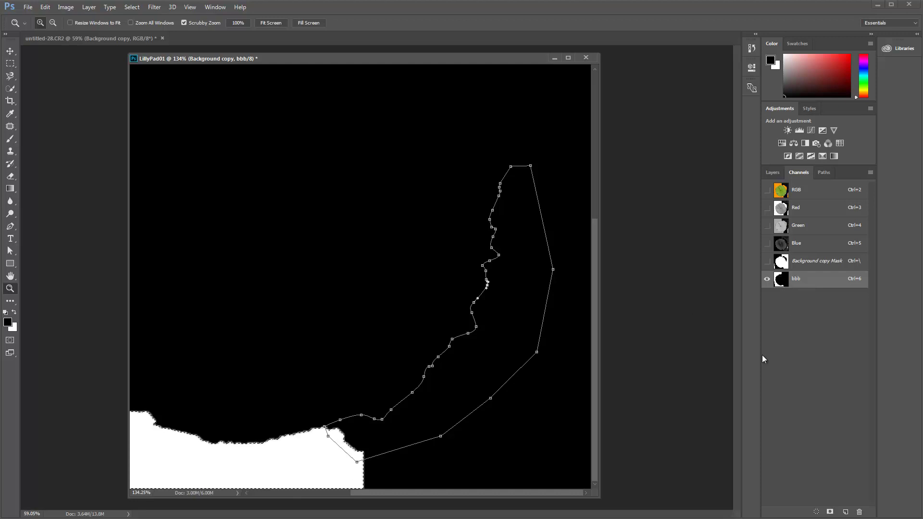
pyautogui.moveTo(342, 258); pyautogui.dragTo(531, 247)
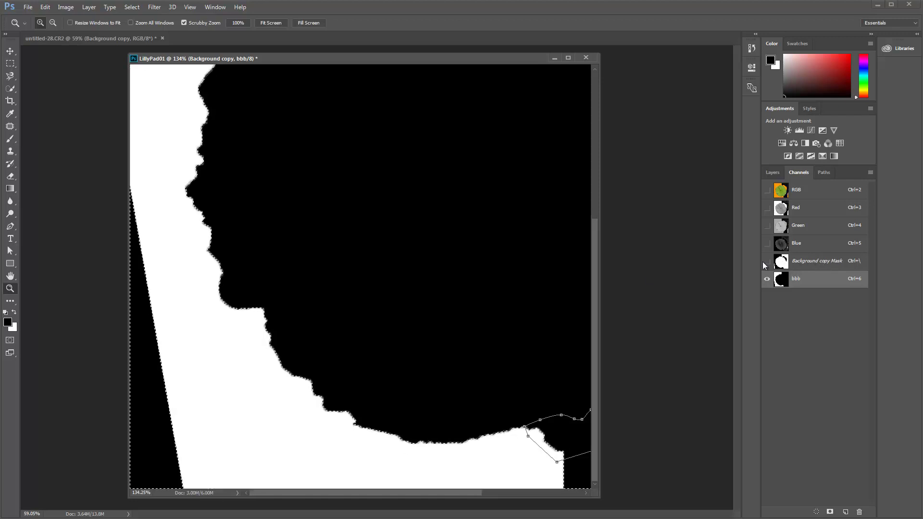
pyautogui.moveTo(491, 201); pyautogui.dragTo(269, 381)
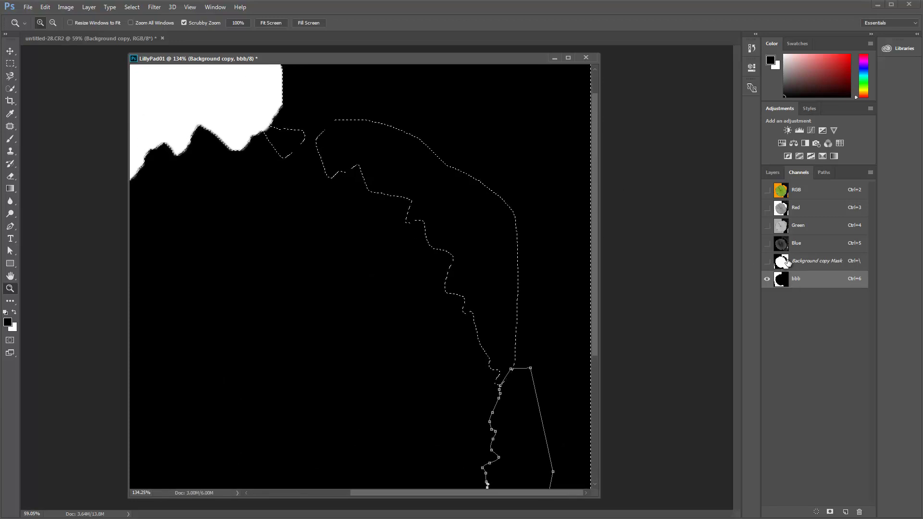
pyautogui.click(771, 173)
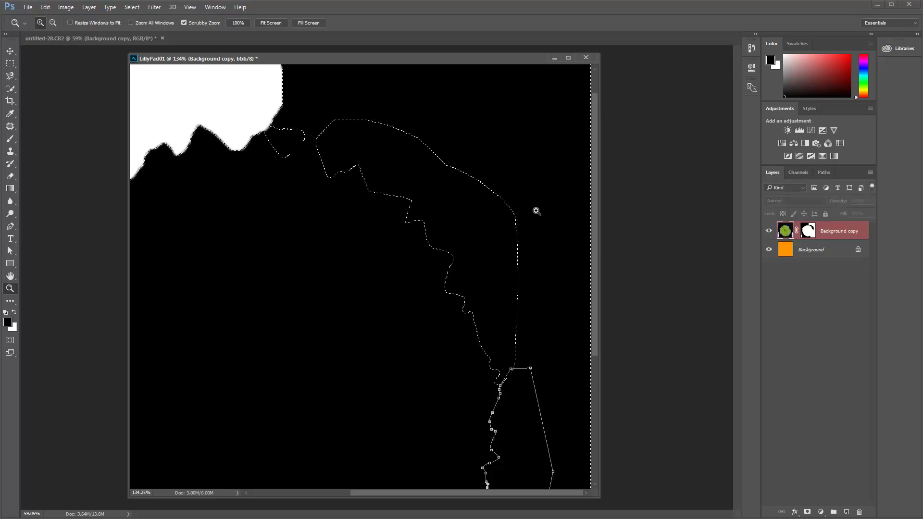
pyautogui.hotkey('ctrl', 'd')
# - Save the work path along the leaf's lower-right edge under the name Path 1
pyautogui.click(825, 173)
pyautogui.moveTo(457, 389); pyautogui.dragTo(373, 173)
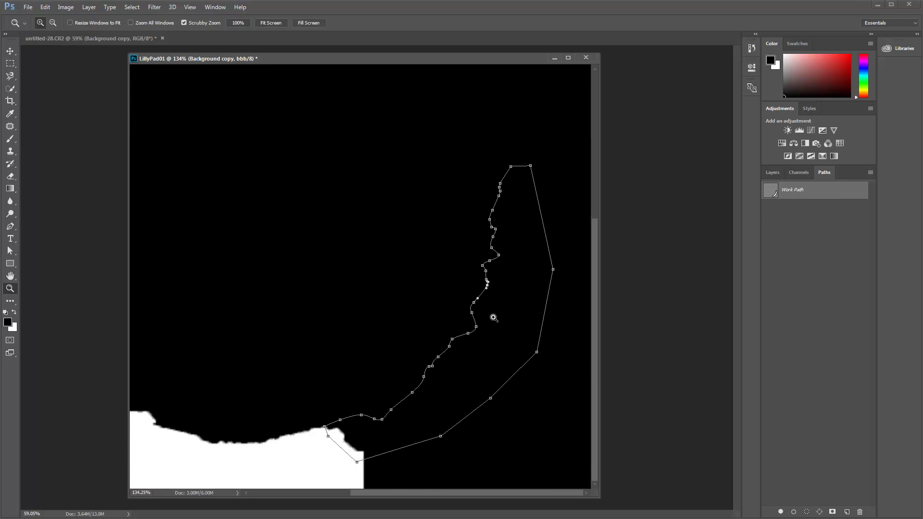
pyautogui.doubleClick(819, 191)
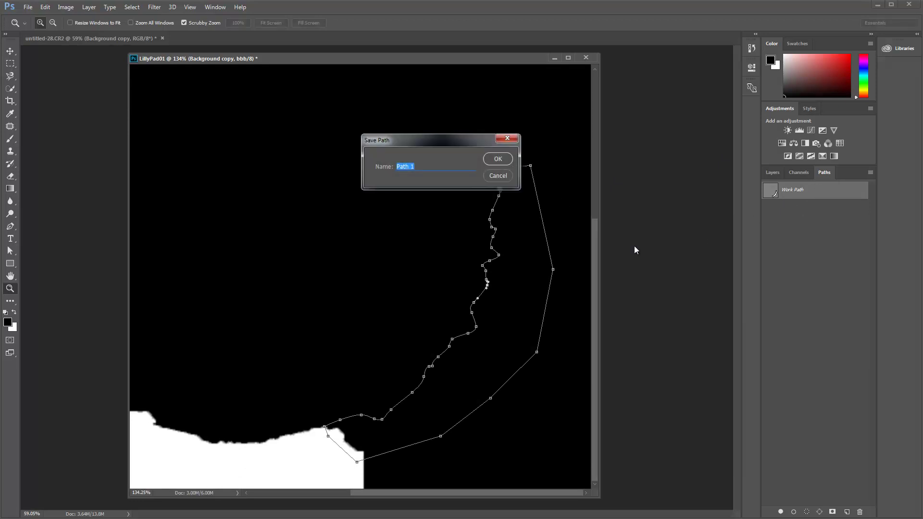
pyautogui.click(498, 160)
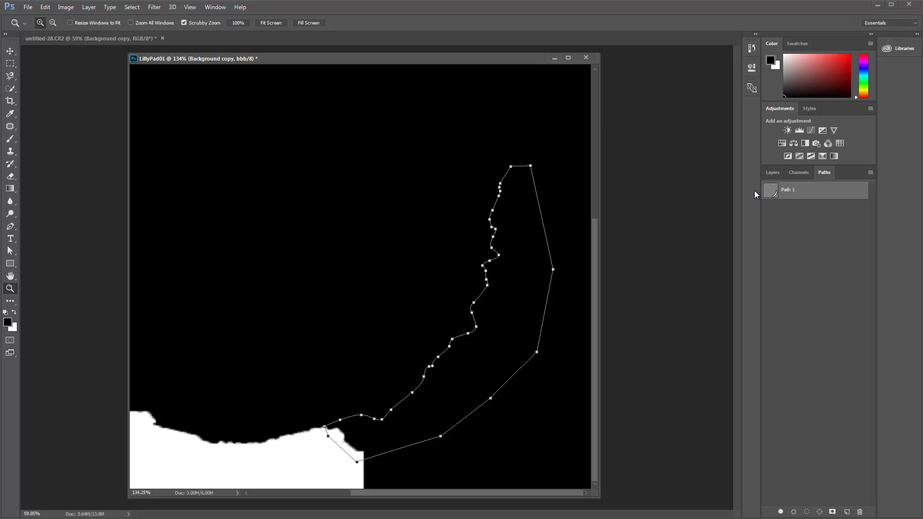
pyautogui.click(800, 172)
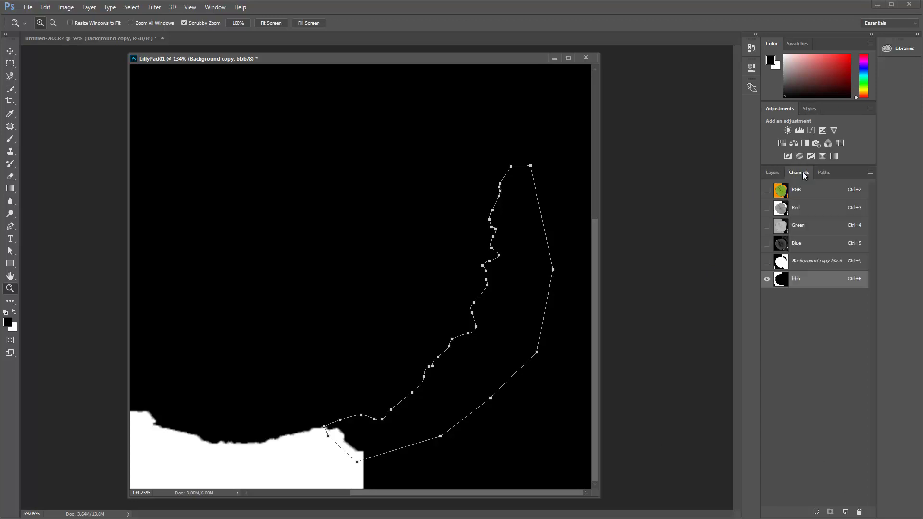
pyautogui.click(819, 171)
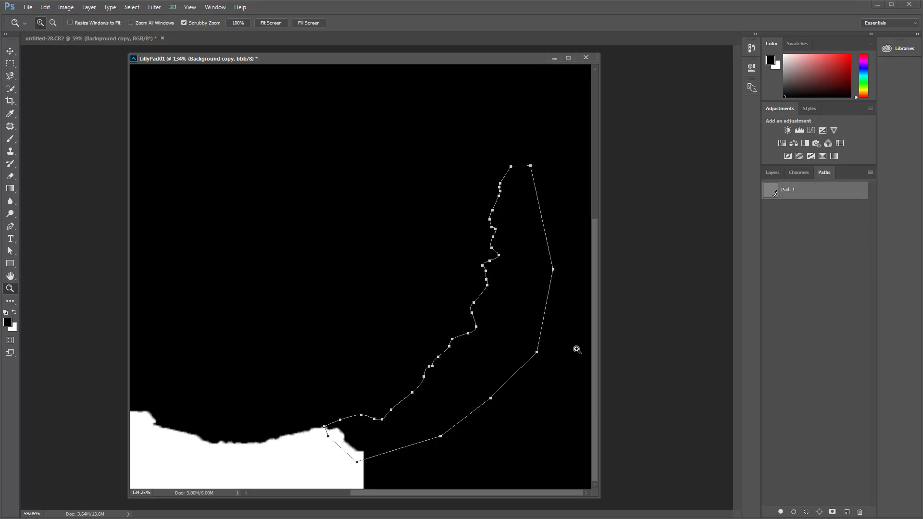
# - Load Path 1 as a selection, deselect it and make the path active again
pyautogui.keyDown('ctrl'); pyautogui.click(771, 193); pyautogui.keyUp('ctrl')
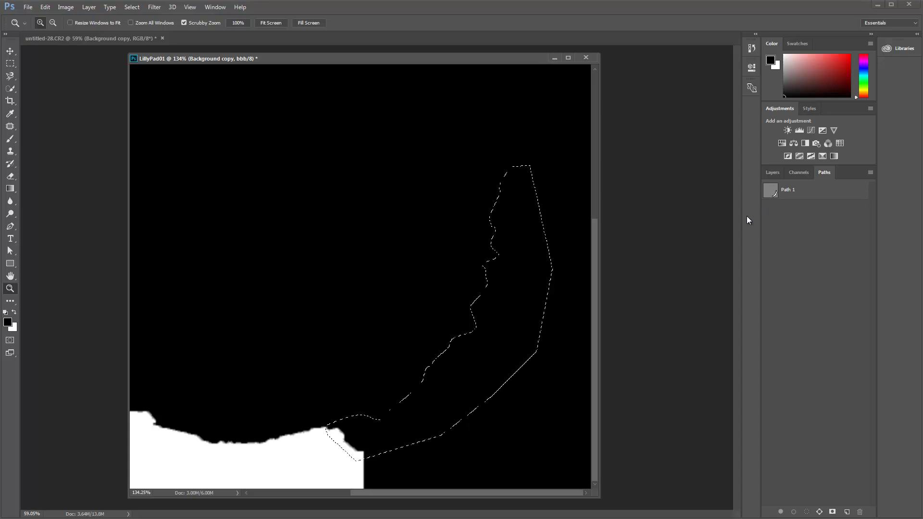
pyautogui.hotkey('ctrl', 'd')
pyautogui.keyDown('ctrl'); pyautogui.click(770, 192); pyautogui.keyUp('ctrl')
pyautogui.hotkey('ctrl', 'd')
pyautogui.click(811, 198)
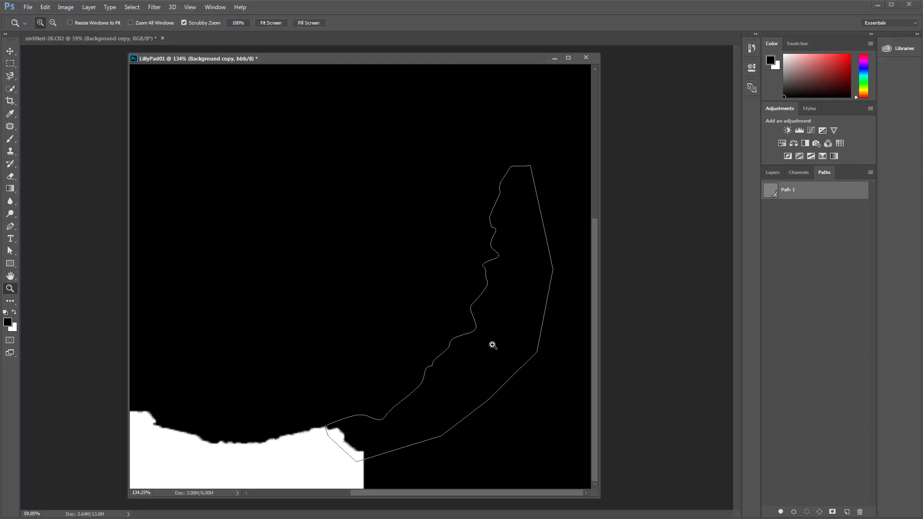
# - Activate the Brush tool, swap the foreground and background colors, and add a new empty layer above Background copy
pyautogui.press('b')
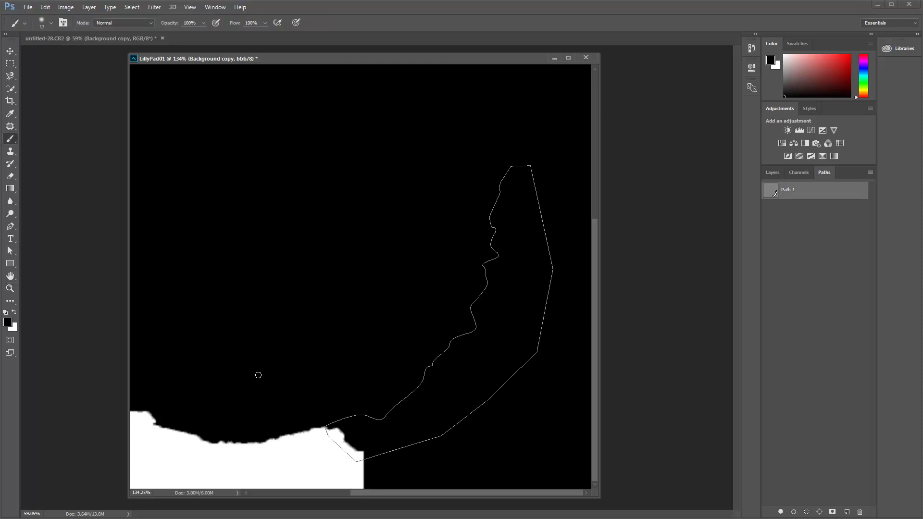
pyautogui.press('x')
pyautogui.click(771, 174)
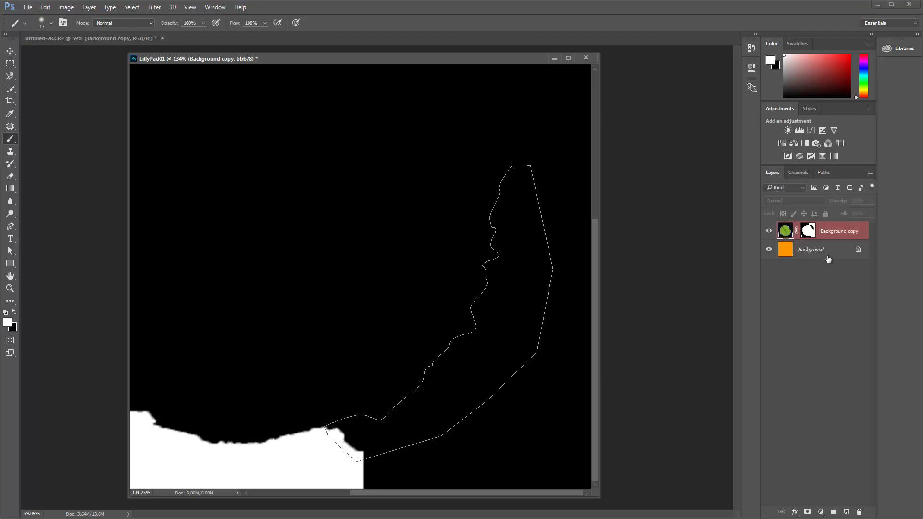
pyautogui.click(846, 512)
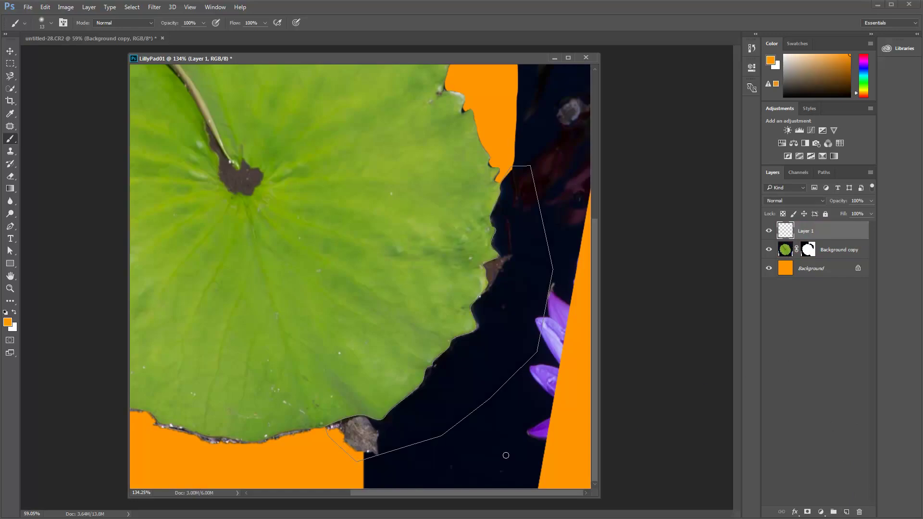
# - Stroke Path 1 on Layer 1 with the orange 13 px soft round brush
pyautogui.click(823, 172)
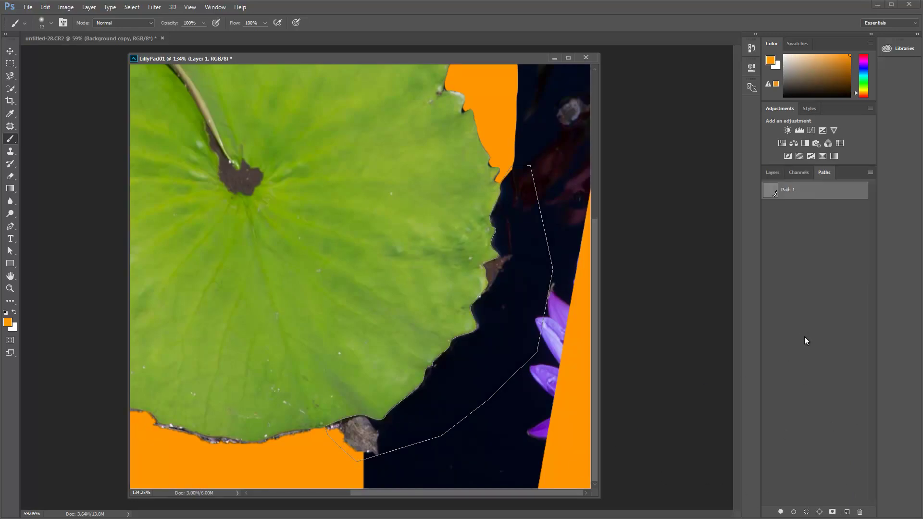
pyautogui.click(794, 511)
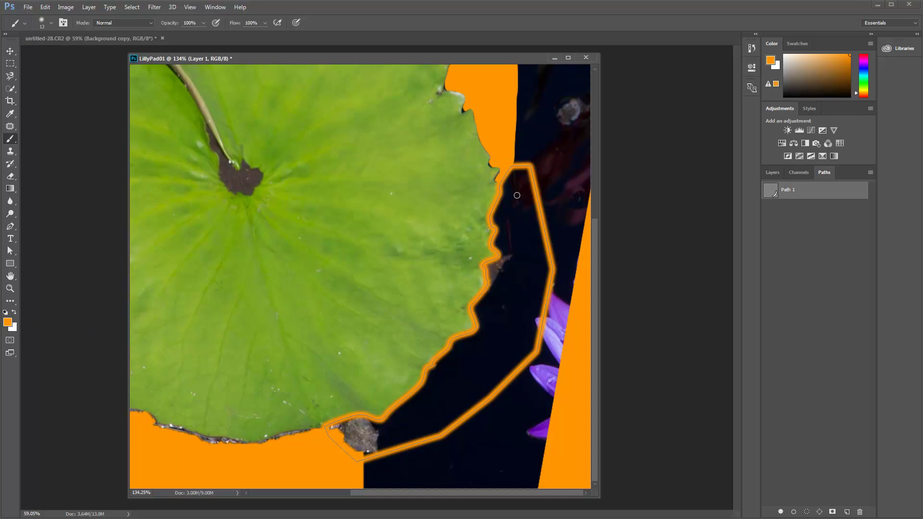
# - Try stroking Path 1 with the 74 px maple leaf brush, and undo both brush strokes along the path
pyautogui.rightClick(511, 284)
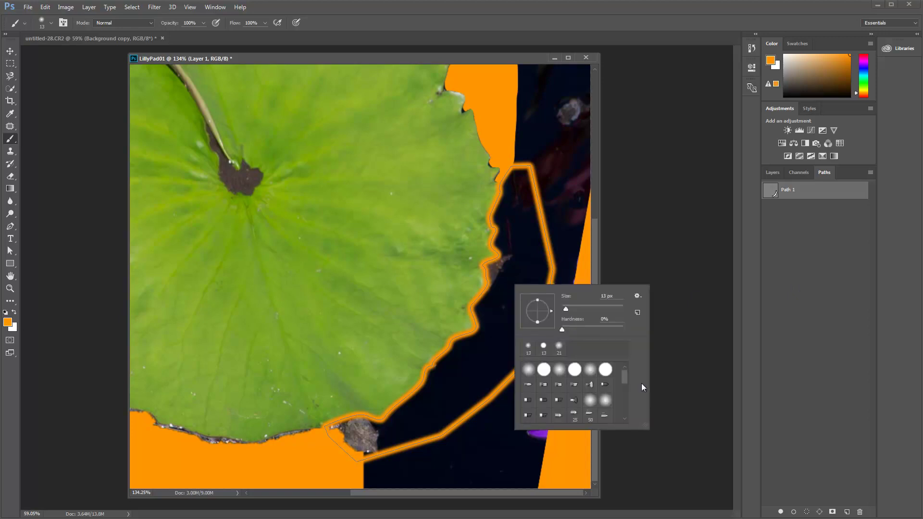
pyautogui.moveTo(626, 380); pyautogui.dragTo(630, 402)
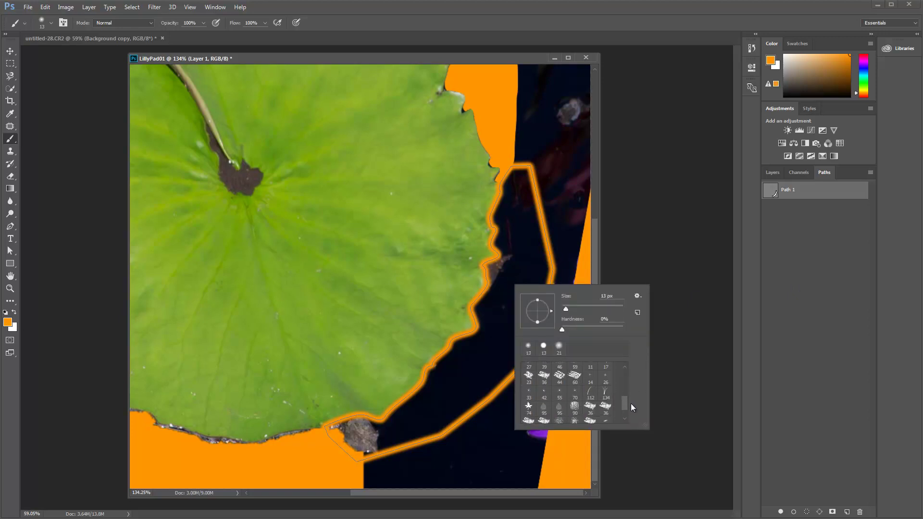
pyautogui.click(530, 409)
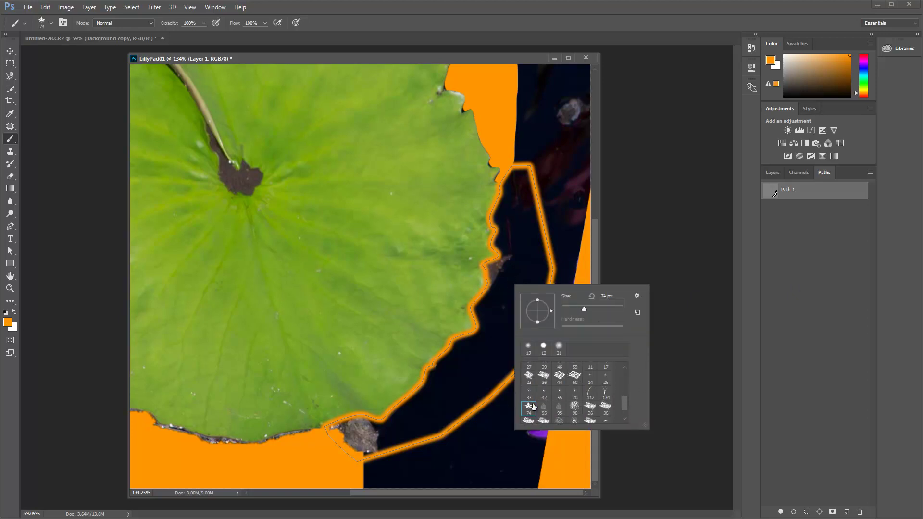
pyautogui.click(793, 511)
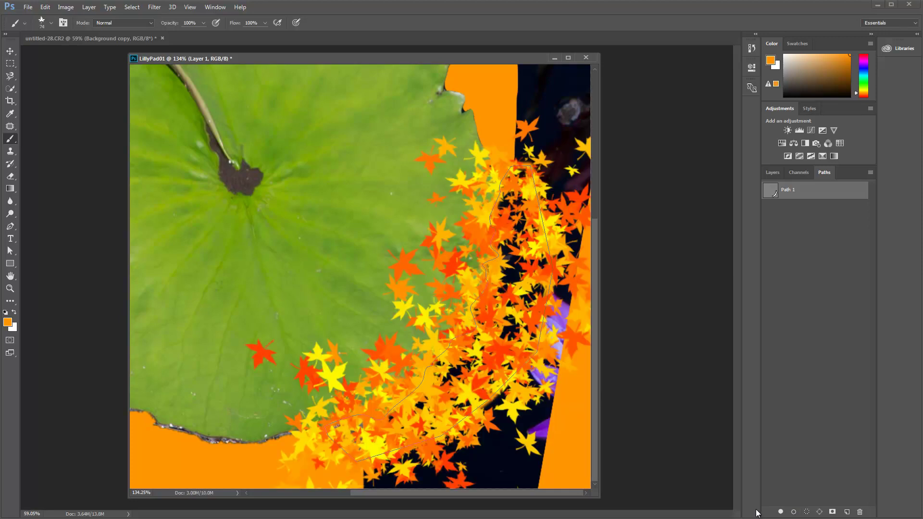
pyautogui.hotkey('ctrl', 'alt', 'z')
pyautogui.hotkey('ctrl', 'alt', 'z')
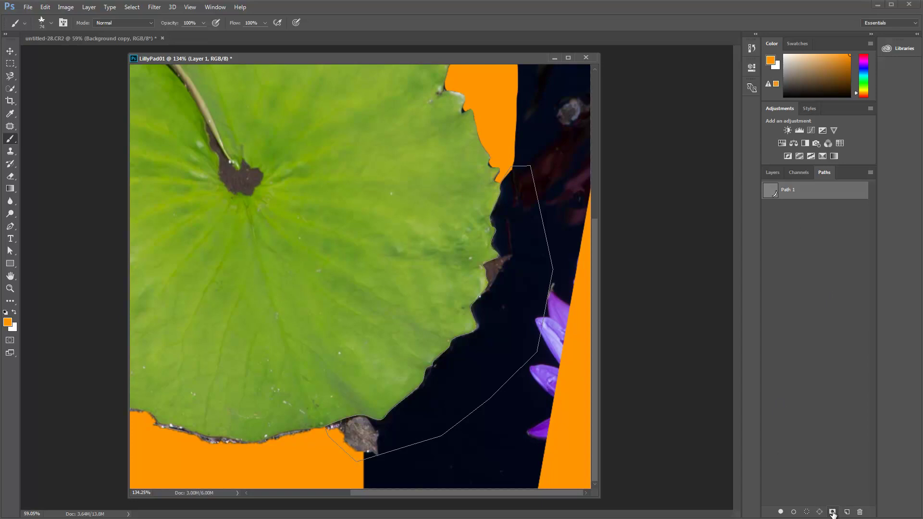
# - Fill Path 1 with the orange foreground color on Layer 1 and return to the layer list
pyautogui.click(780, 512)
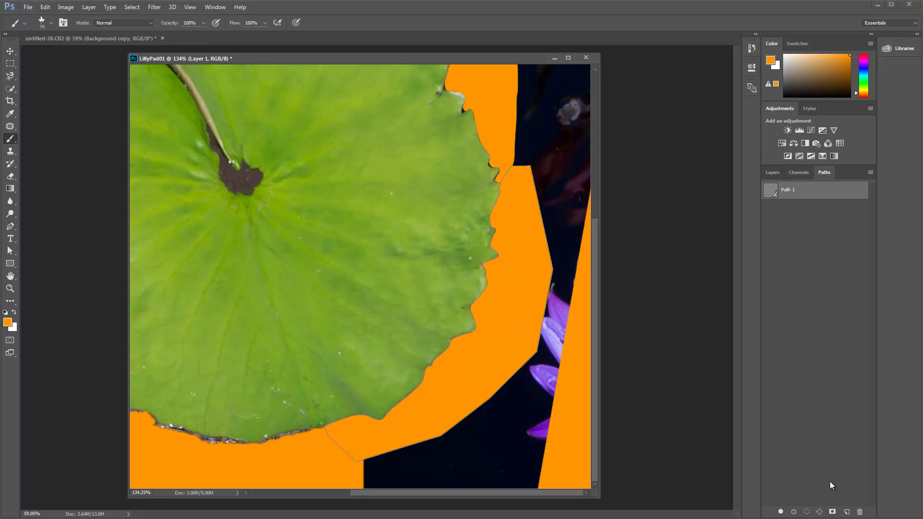
pyautogui.click(772, 172)
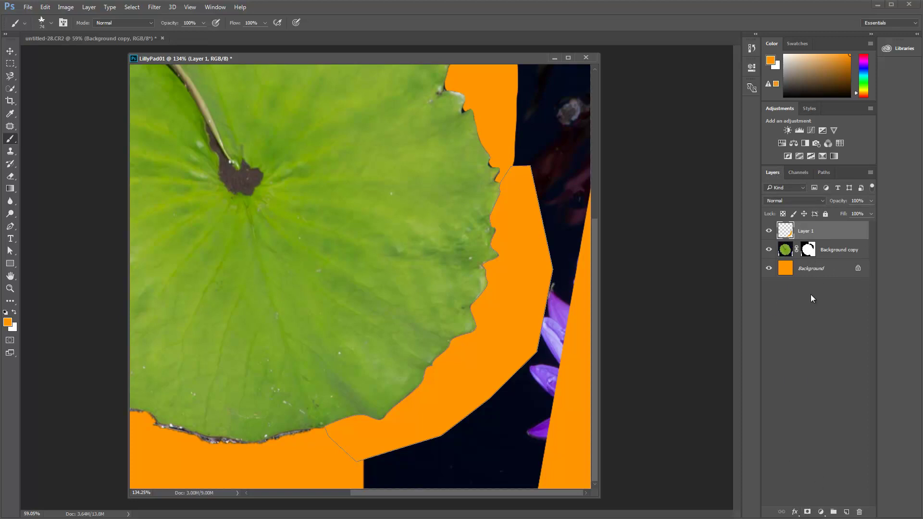
# - Undo the orange path fill on Layer 1, and start deleting Path 1 but decline the confirmation
pyautogui.hotkey('ctrl', 'z')
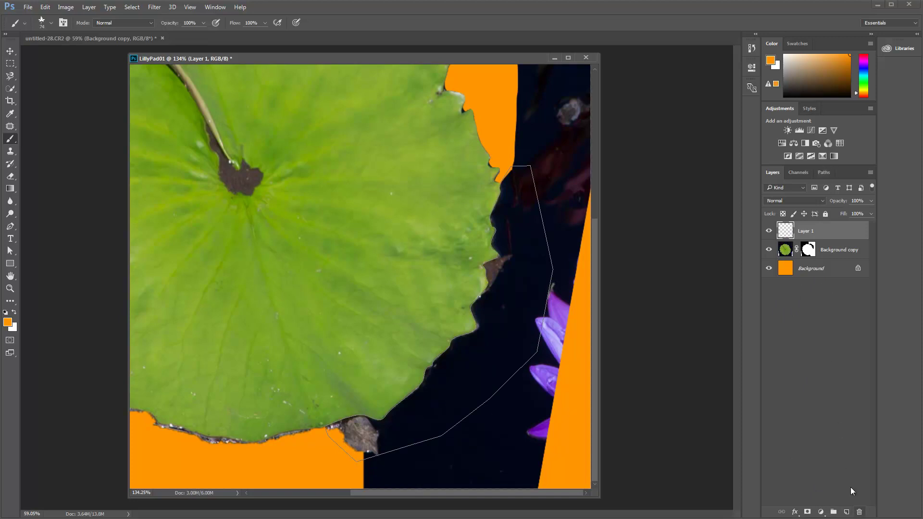
pyautogui.click(823, 173)
pyautogui.moveTo(837, 194); pyautogui.dragTo(844, 241)
pyautogui.click(859, 512)
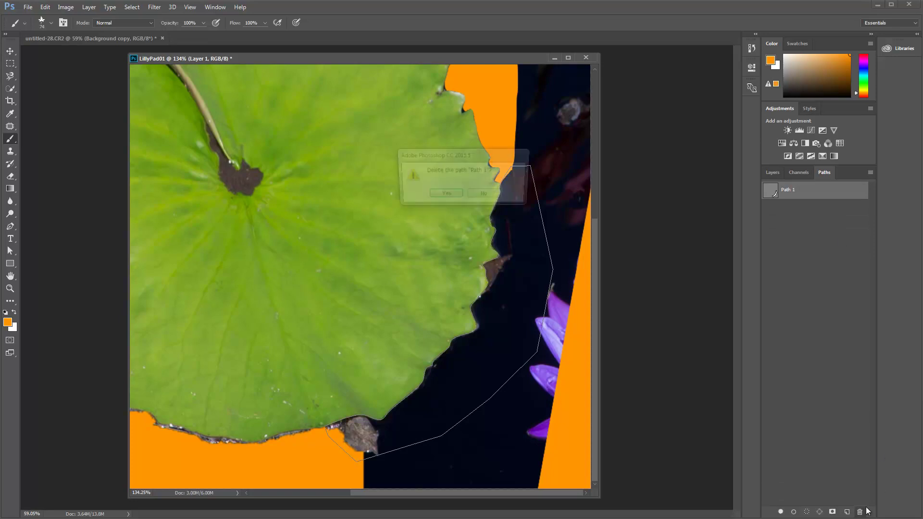
pyautogui.click(485, 195)
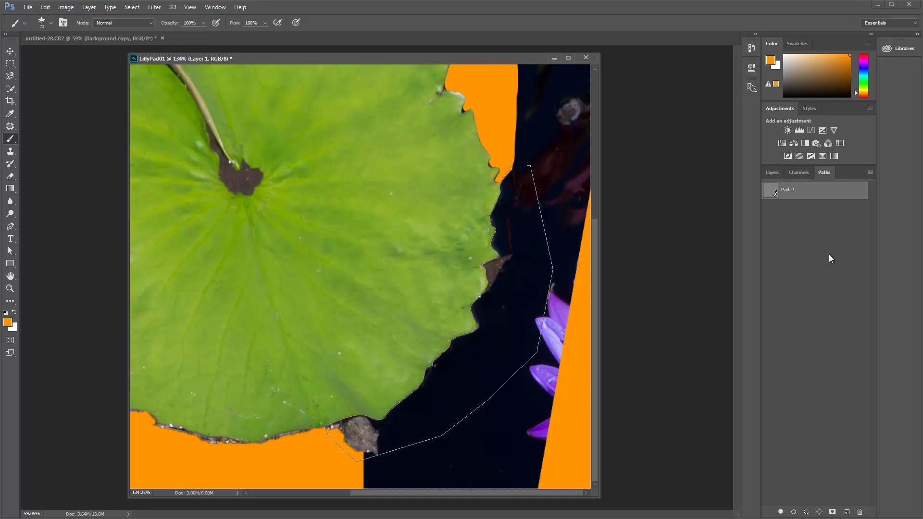
# - Duplicate Path 1, try rotating the copy 60° and enlarging it, cancel the transform and delete the copy
pyautogui.moveTo(831, 200); pyautogui.dragTo(847, 510)
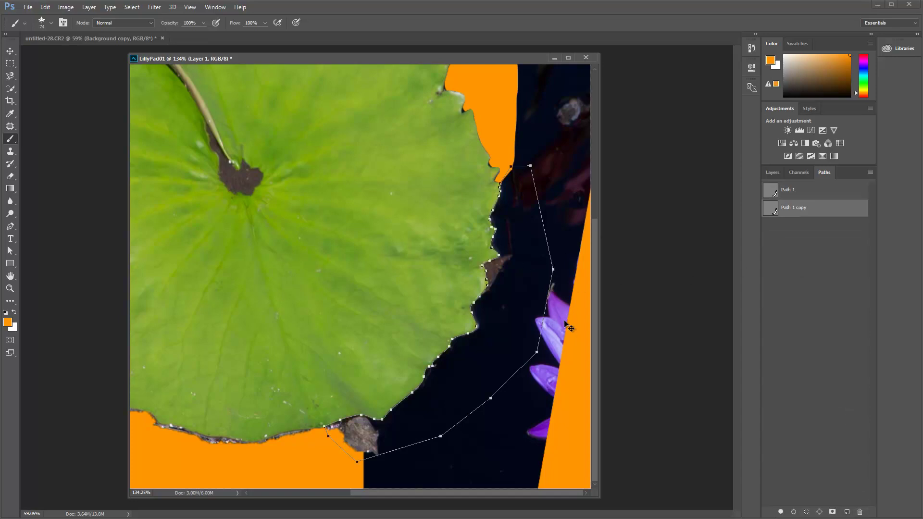
pyautogui.hotkey('ctrl', 't')
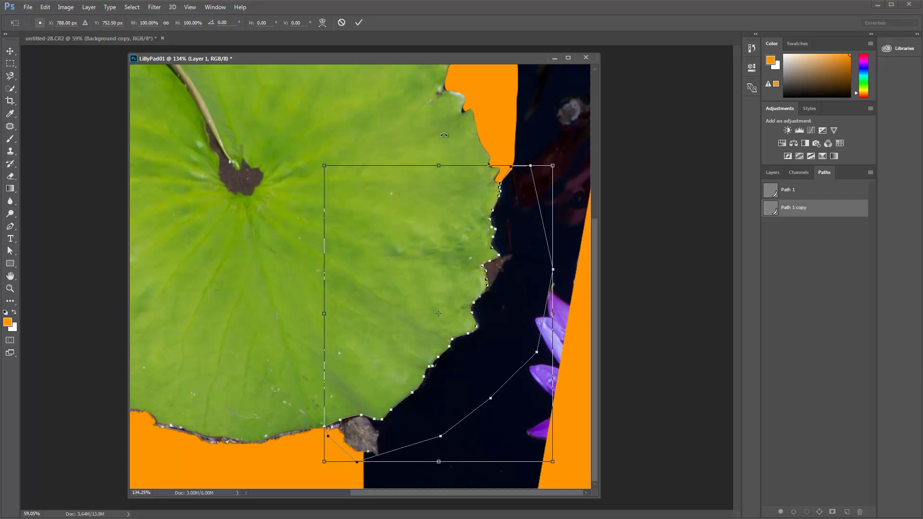
pyautogui.moveTo(443, 131); pyautogui.dragTo(437, 389)
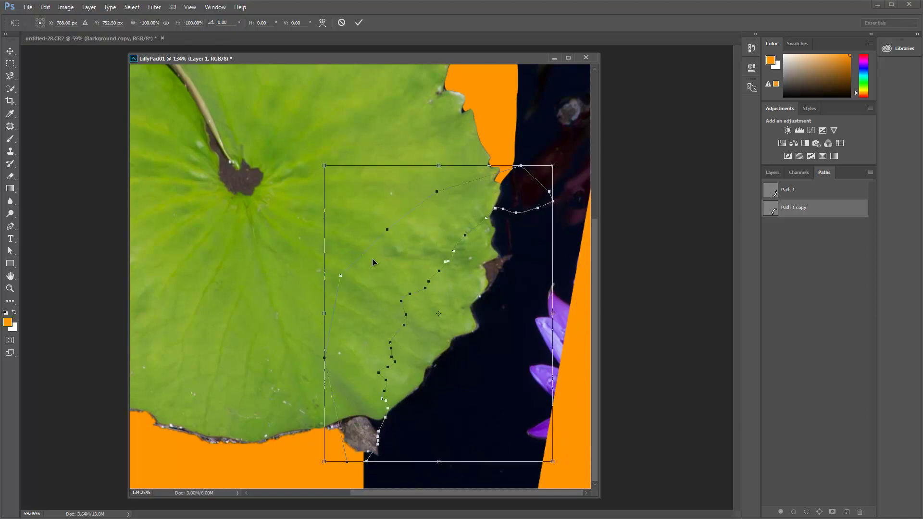
pyautogui.moveTo(350, 118); pyautogui.dragTo(309, 150)
pyautogui.moveTo(555, 199); pyautogui.dragTo(392, 259)
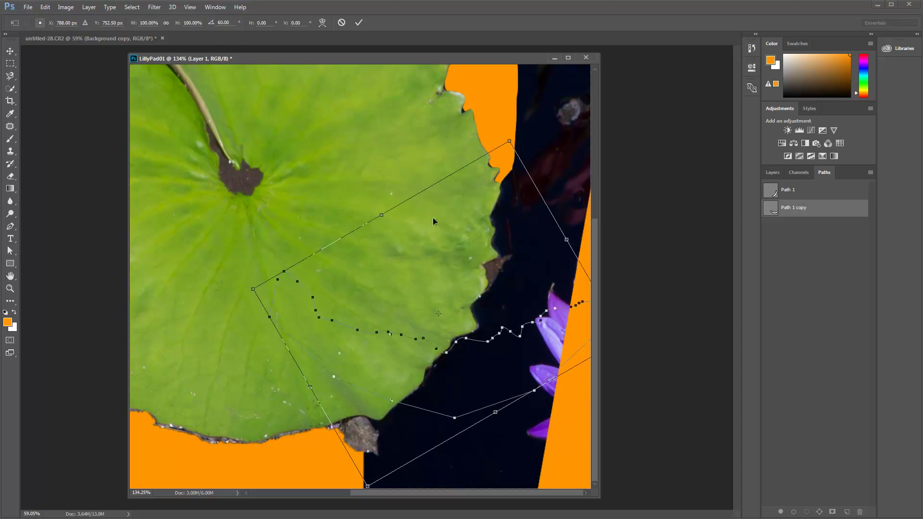
pyautogui.moveTo(381, 215); pyautogui.dragTo(328, 121)
pyautogui.moveTo(284, 341); pyautogui.dragTo(224, 374)
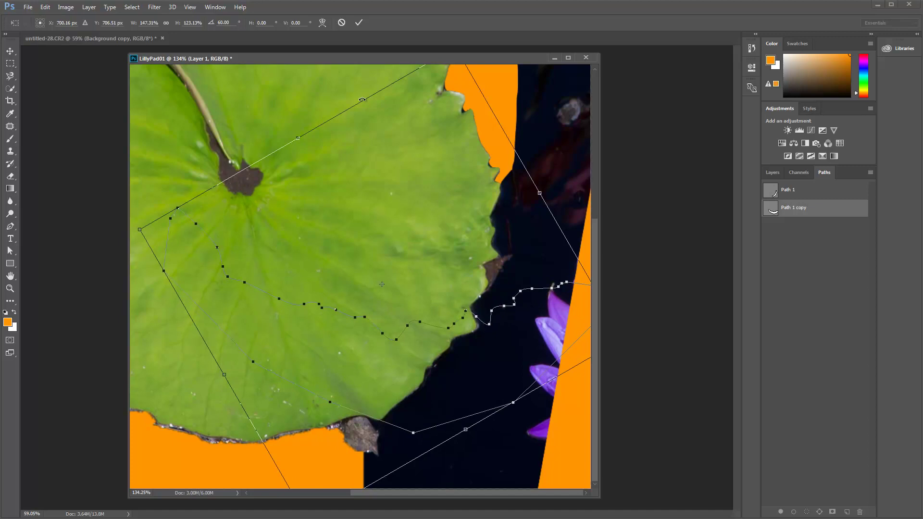
pyautogui.click(341, 24)
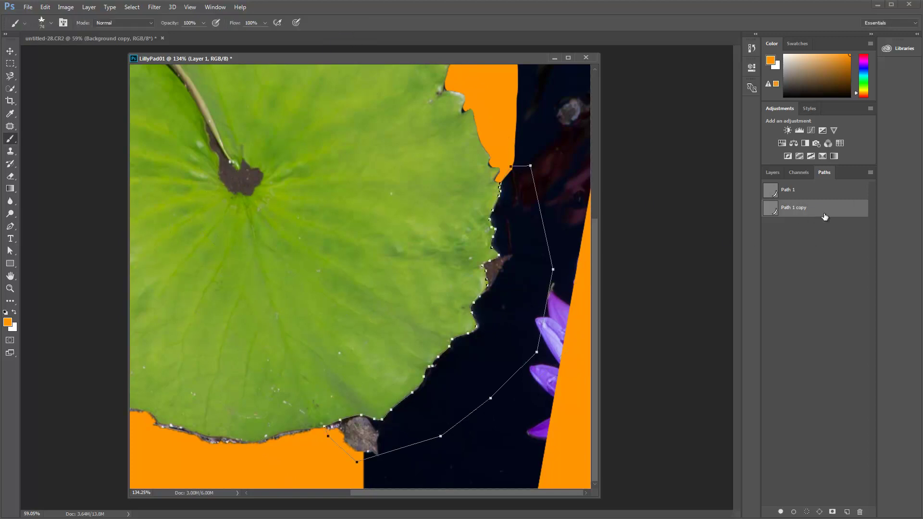
pyautogui.moveTo(832, 213); pyautogui.dragTo(860, 512)
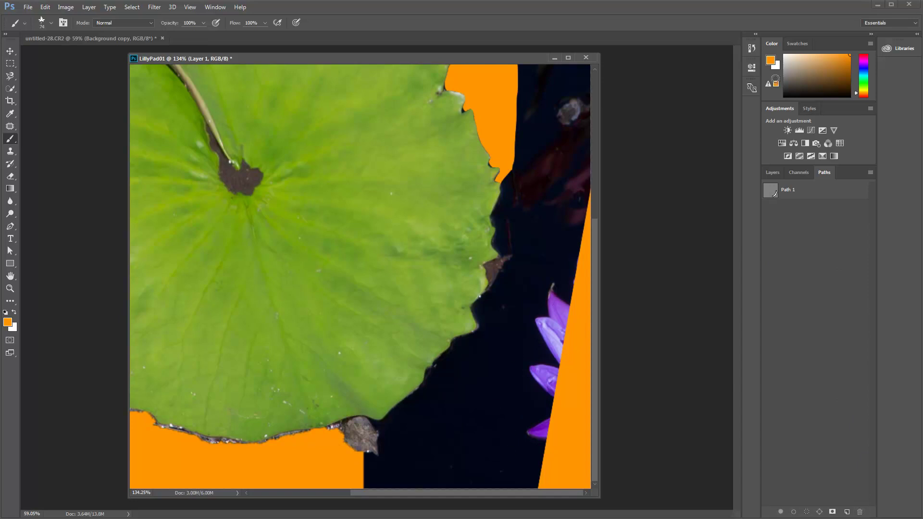
# - Target the Background copy's layer mask and choose the hard round brush with 100% hardness
pyautogui.click(772, 173)
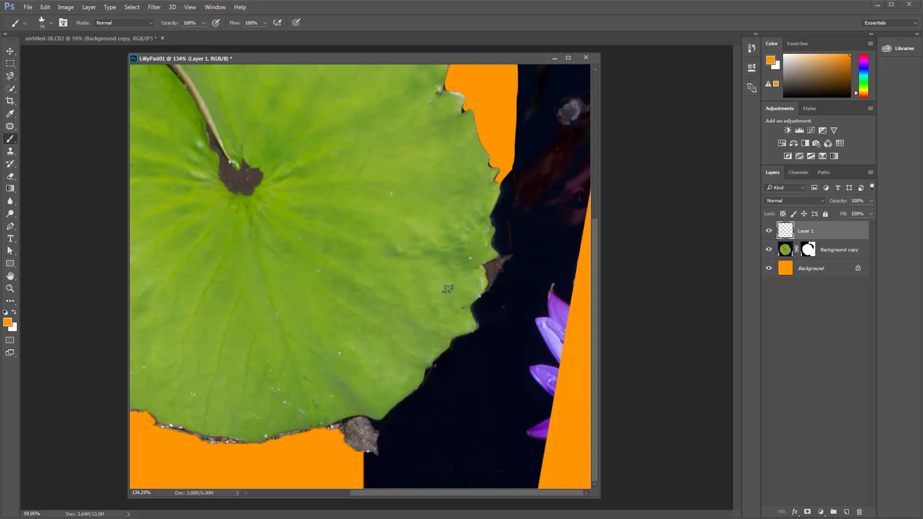
pyautogui.click(808, 251)
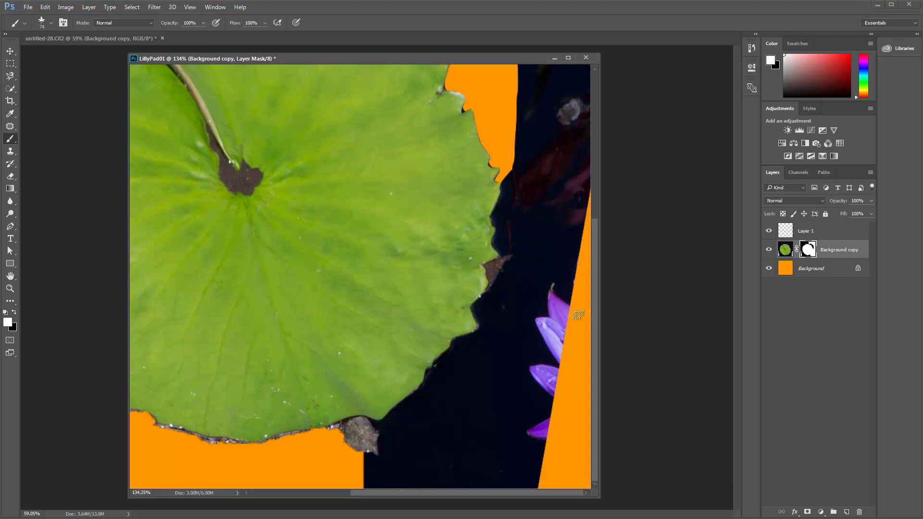
pyautogui.rightClick(502, 326)
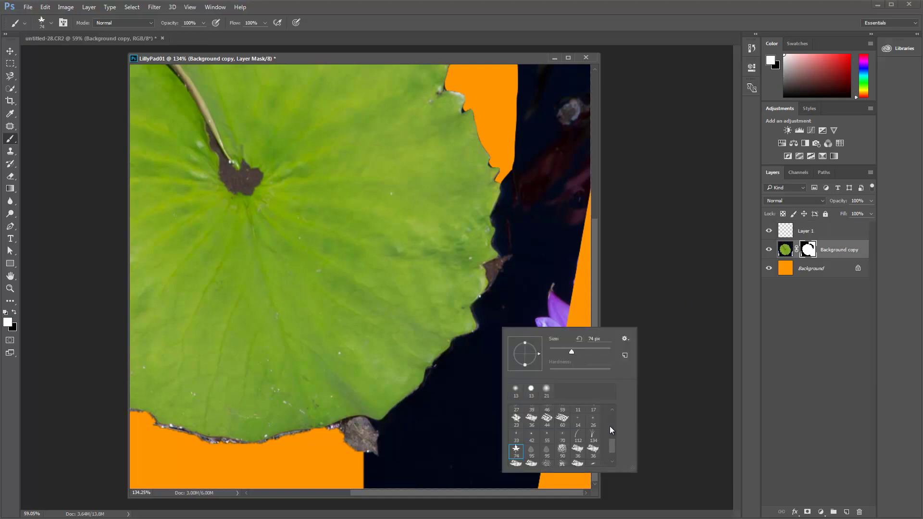
pyautogui.moveTo(612, 445); pyautogui.dragTo(611, 417)
pyautogui.click(531, 412)
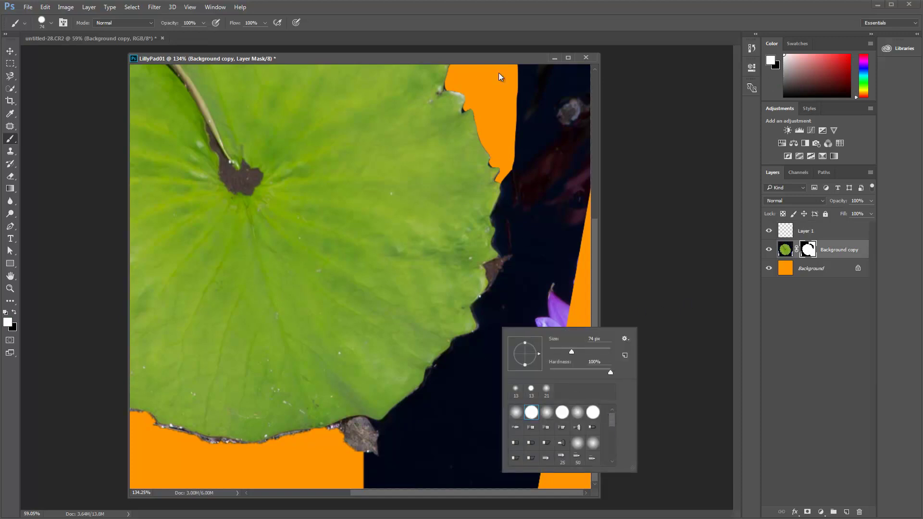
pyautogui.moveTo(486, 58); pyautogui.dragTo(484, 57)
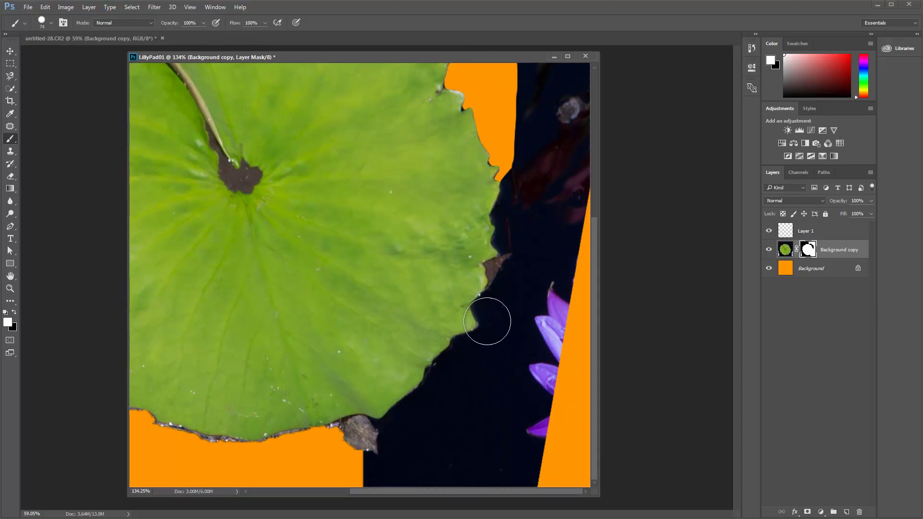
# - Resize the hard round brush interactively on the canvas to 16 px with 99% hardness
pyautogui.keyDown('shift'); pyautogui.rightClick(449, 301); pyautogui.keyUp('shift')
pyautogui.press('Escape')
pyautogui.press('alt')
pyautogui.keyDown('alt'); pyautogui.rightClick(433, 319); pyautogui.keyUp('alt')
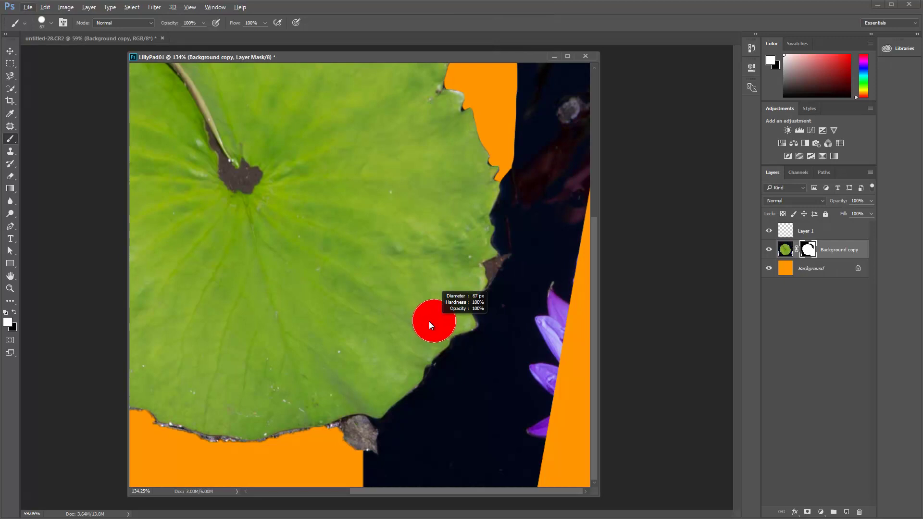
pyautogui.moveTo(418, 323)
pyautogui.mouseDown()
pyautogui.moveTo(407, 320)
pyautogui.moveTo(428, 304)
pyautogui.mouseUp()
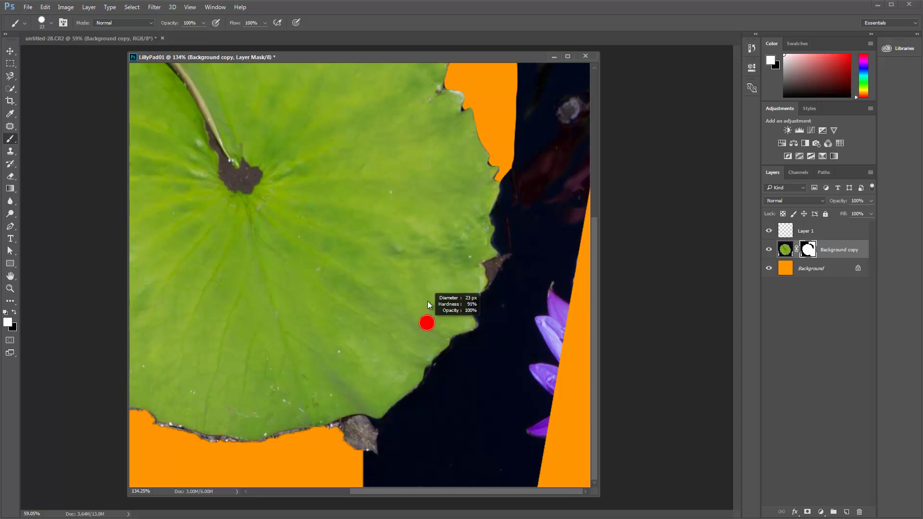
pyautogui.moveTo(415, 383)
pyautogui.mouseDown()
pyautogui.moveTo(428, 336)
pyautogui.moveTo(463, 325)
pyautogui.moveTo(439, 329)
pyautogui.moveTo(459, 331)
pyautogui.moveTo(434, 353)
pyautogui.moveTo(433, 162)
pyautogui.moveTo(443, 417)
pyautogui.moveTo(494, 402)
pyautogui.mouseUp()
pyautogui.moveTo(454, 340); pyautogui.dragTo(405, 340)
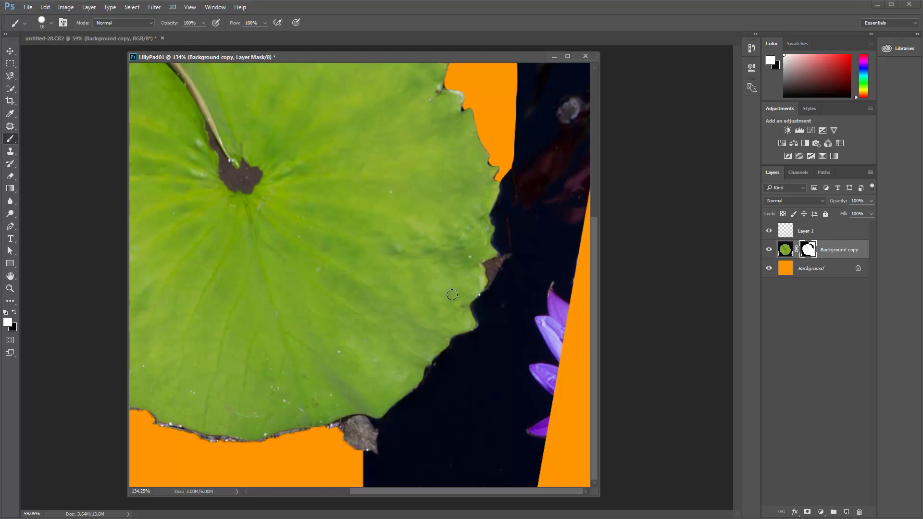
# - Try painting orange over the leaf's lower edge on the Background copy's image instead of its mask, and undo the strokes
pyautogui.scroll(5, 451, 294)
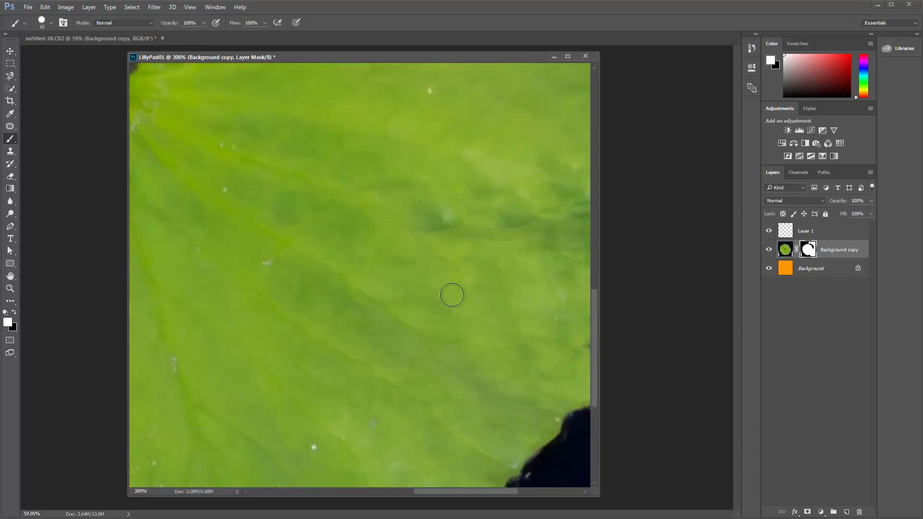
pyautogui.moveTo(520, 360); pyautogui.dragTo(383, 168)
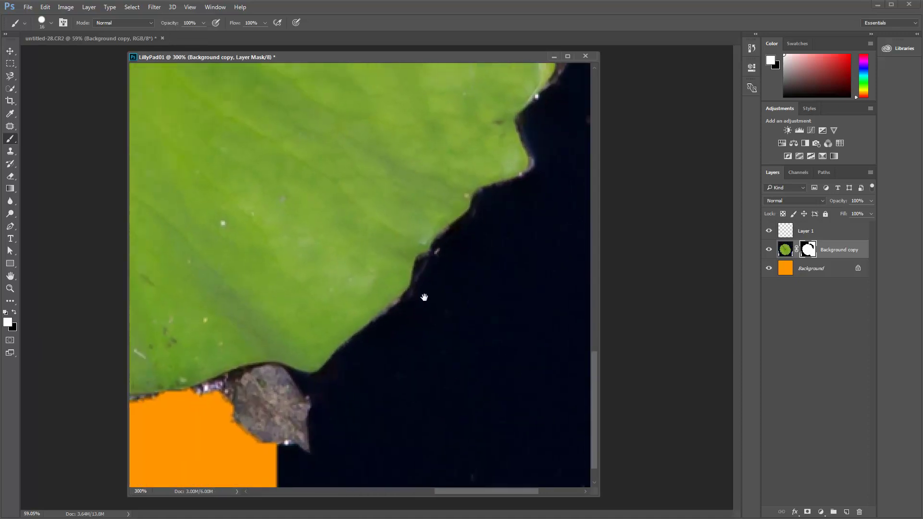
pyautogui.moveTo(445, 306); pyautogui.dragTo(442, 323)
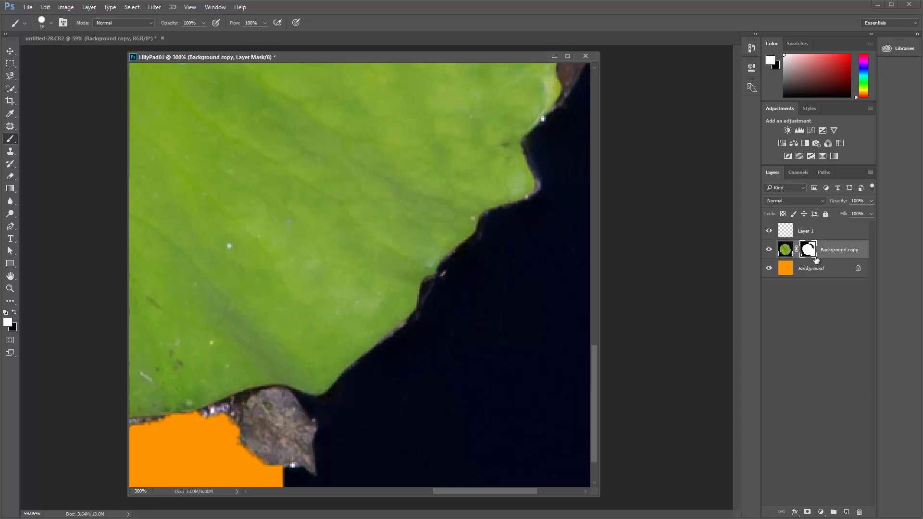
pyautogui.click(785, 249)
pyautogui.moveTo(369, 312)
pyautogui.mouseDown()
pyautogui.moveTo(387, 294)
pyautogui.moveTo(415, 384)
pyautogui.mouseUp()
pyautogui.click(422, 306)
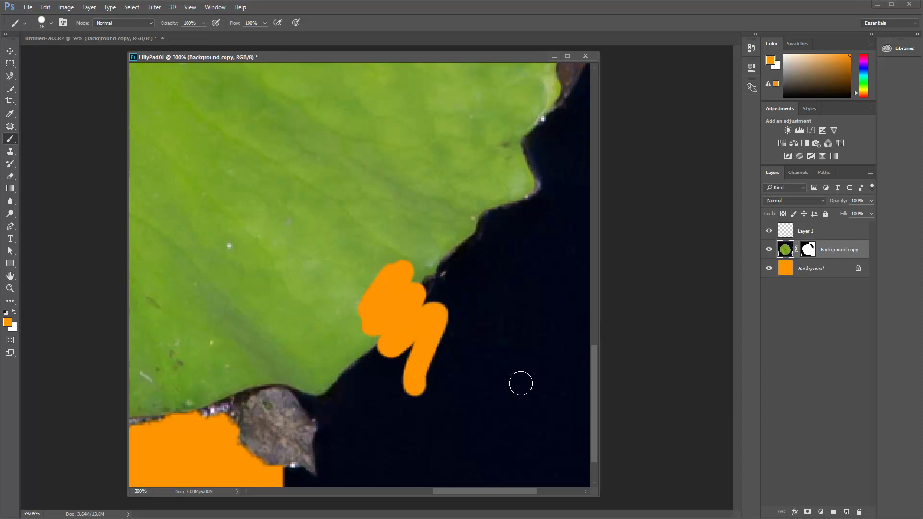
pyautogui.hotkey('ctrl', 'alt', 'z')
pyautogui.hotkey('ctrl', 'alt', 'z')
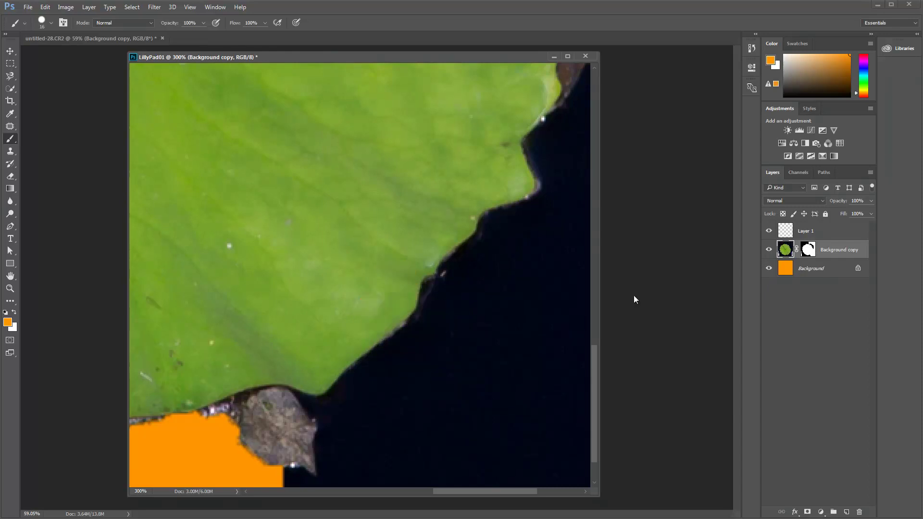
# - Paint black on the Background copy's mask along the leaf's lower edge to hide the adjoining water and the top of the debris
pyautogui.click(808, 249)
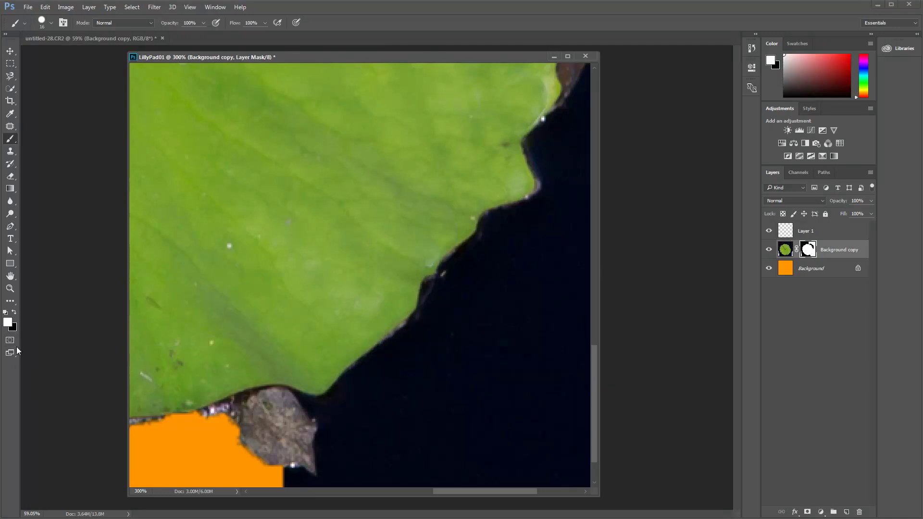
pyautogui.press('x')
pyautogui.click(433, 296)
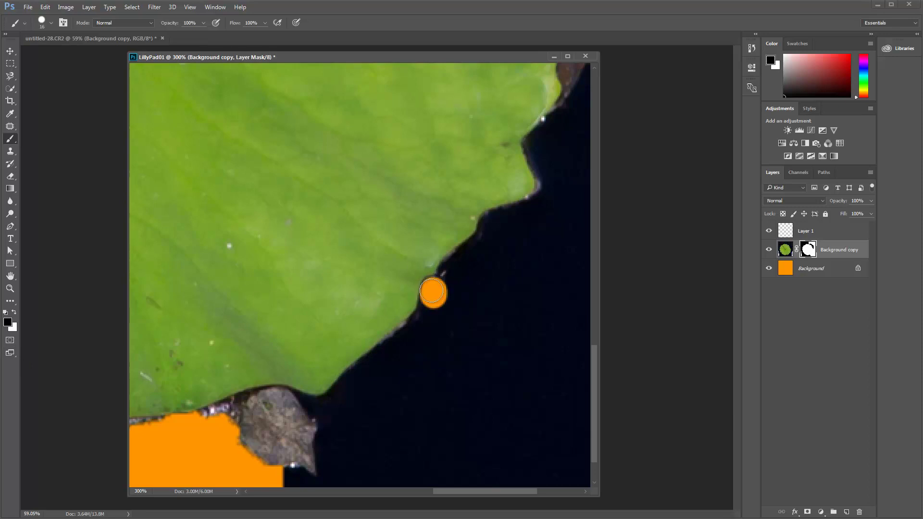
pyautogui.moveTo(433, 294)
pyautogui.mouseDown()
pyautogui.moveTo(425, 321)
pyautogui.moveTo(356, 372)
pyautogui.mouseUp()
pyautogui.moveTo(398, 342); pyautogui.dragTo(311, 412)
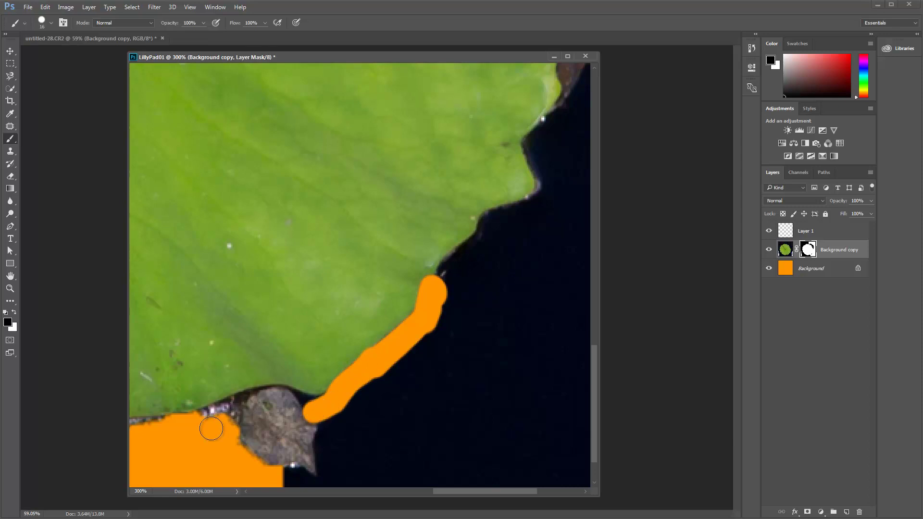
pyautogui.moveTo(202, 422)
pyautogui.mouseDown()
pyautogui.moveTo(256, 400)
pyautogui.moveTo(319, 406)
pyautogui.moveTo(317, 387)
pyautogui.moveTo(196, 401)
pyautogui.moveTo(171, 426)
pyautogui.moveTo(253, 400)
pyautogui.moveTo(324, 403)
pyautogui.moveTo(279, 397)
pyautogui.moveTo(298, 405)
pyautogui.mouseUp()
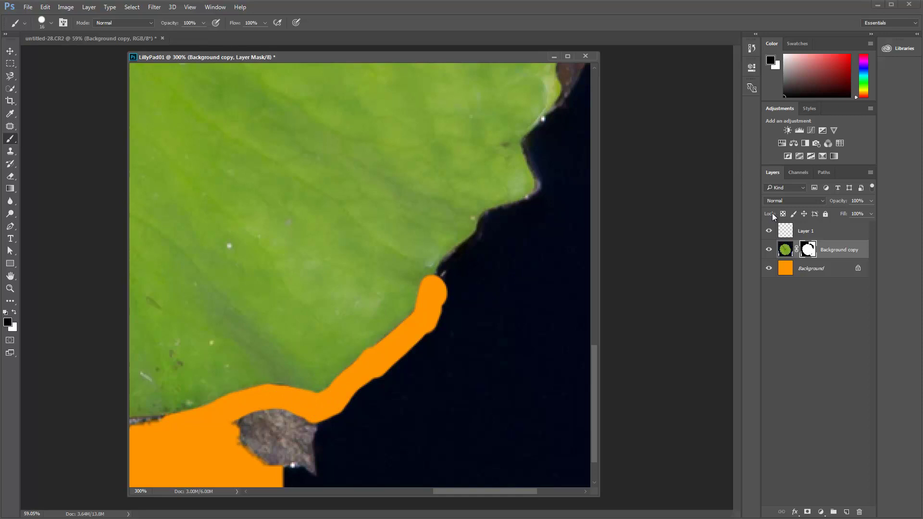
# - Open the brush settings, view the brush presets, and set the brush tip spacing to 5%
pyautogui.click(215, 7)
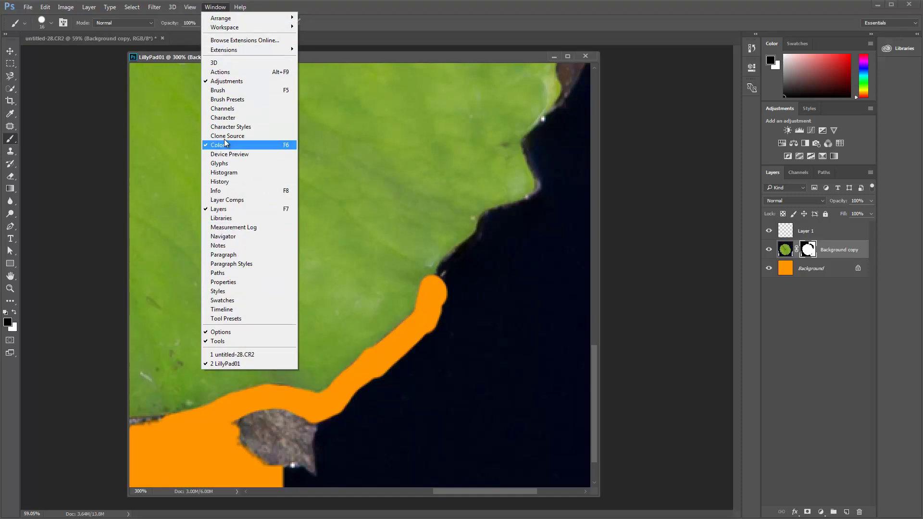
pyautogui.click(225, 92)
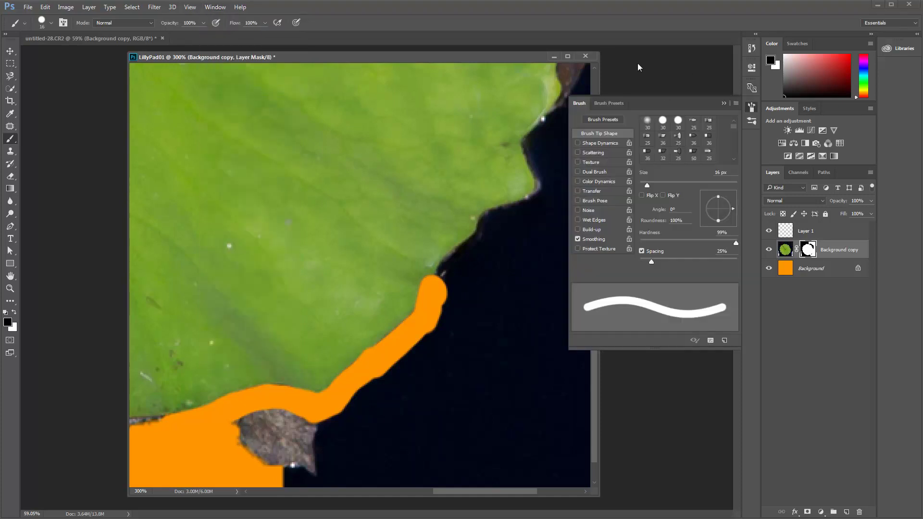
pyautogui.click(609, 102)
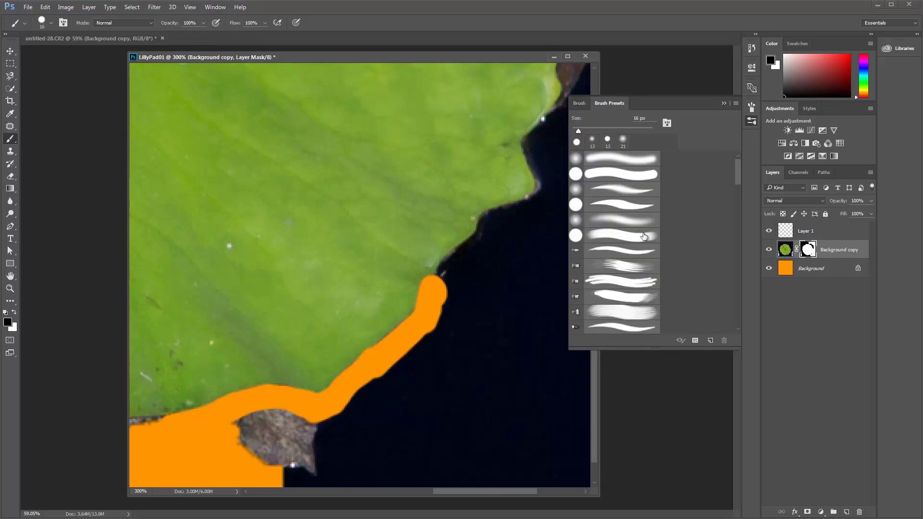
pyautogui.click(580, 104)
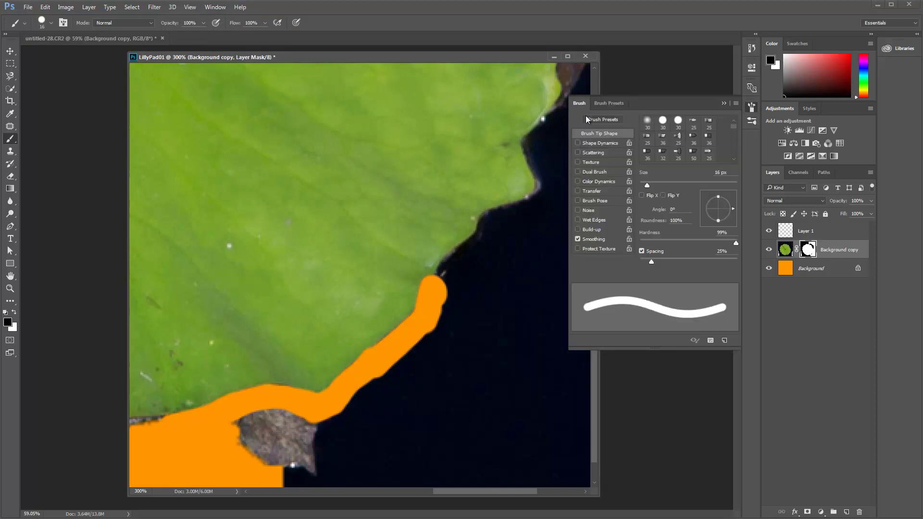
pyautogui.moveTo(651, 261); pyautogui.dragTo(643, 260)
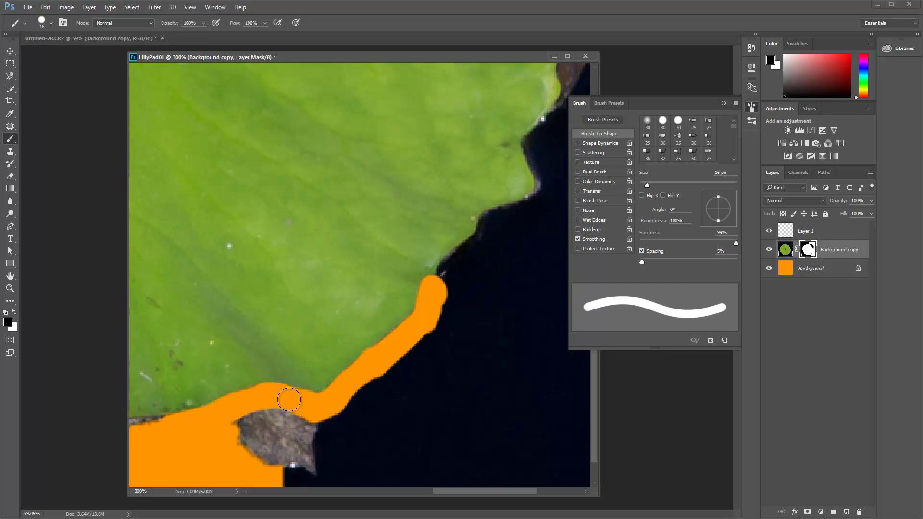
# - Continue painting black on the mask up the leaf's right edge as far as the brown debris
pyautogui.moveTo(441, 287)
pyautogui.mouseDown()
pyautogui.moveTo(489, 224)
pyautogui.moveTo(548, 189)
pyautogui.mouseUp()
pyautogui.moveTo(472, 290); pyautogui.dragTo(333, 426)
pyautogui.click(406, 325)
pyautogui.moveTo(406, 325)
pyautogui.mouseDown()
pyautogui.moveTo(388, 279)
pyautogui.moveTo(429, 230)
pyautogui.moveTo(429, 194)
pyautogui.moveTo(368, 315)
pyautogui.mouseUp()
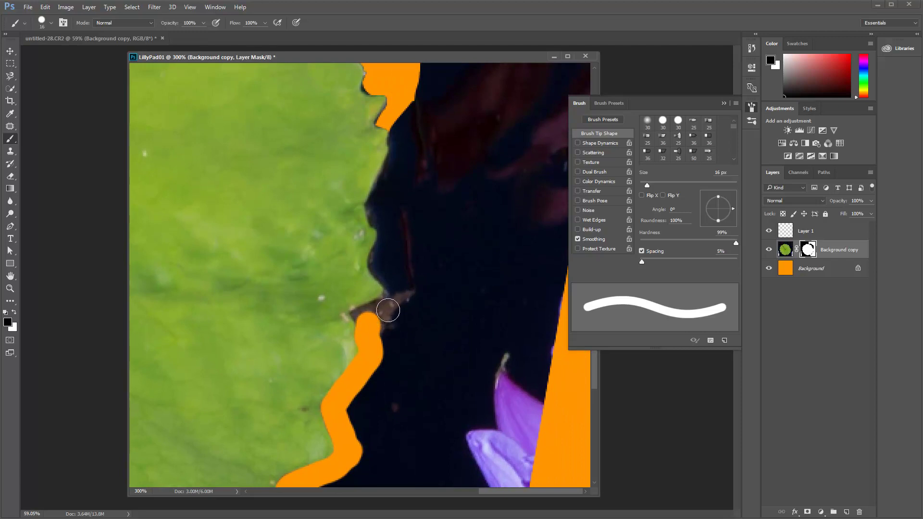
# - Reduce the brush to 5 px and mask out the brown debris in the notch on the leaf's right edge
pyautogui.press('[')
pyautogui.press('[')
pyautogui.press('[')
pyautogui.press('[')
pyautogui.press('[')
pyautogui.press('[')
pyautogui.press('[')
pyautogui.press('[')
pyautogui.press('[')
pyautogui.press('[')
pyautogui.press('[')
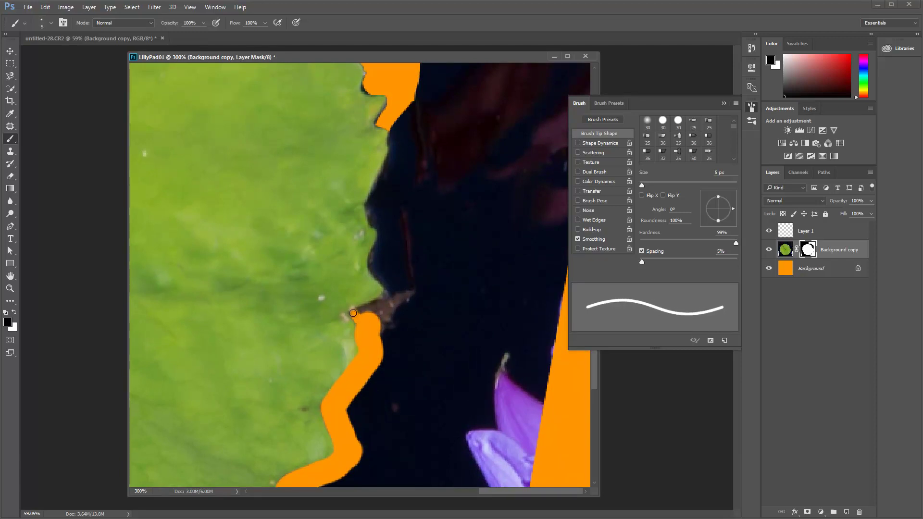
pyautogui.moveTo(358, 313)
pyautogui.mouseDown()
pyautogui.moveTo(389, 295)
pyautogui.moveTo(365, 313)
pyautogui.moveTo(376, 318)
pyautogui.moveTo(393, 287)
pyautogui.mouseUp()
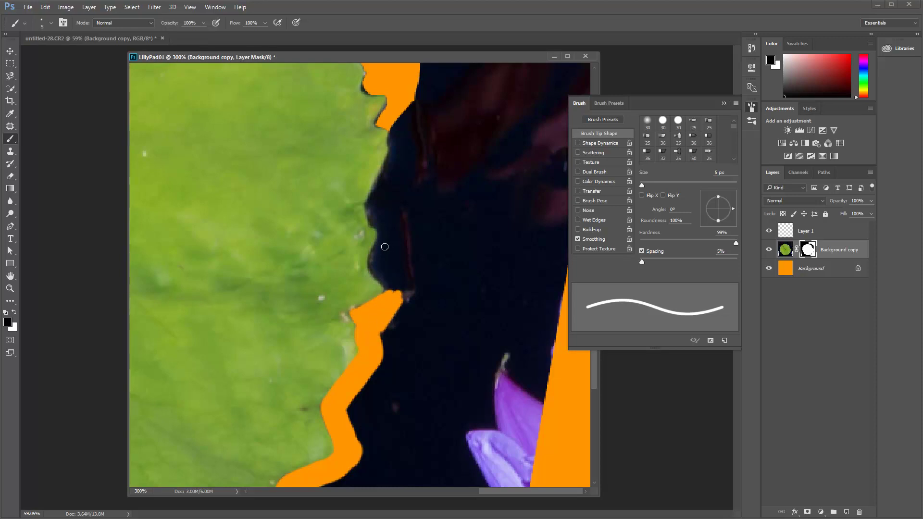
# - Paint black on the mask with the 5 px brush along the leaf's right edge above the cleared notch
pyautogui.moveTo(379, 234)
pyautogui.mouseDown()
pyautogui.moveTo(371, 267)
pyautogui.moveTo(389, 290)
pyautogui.mouseUp()
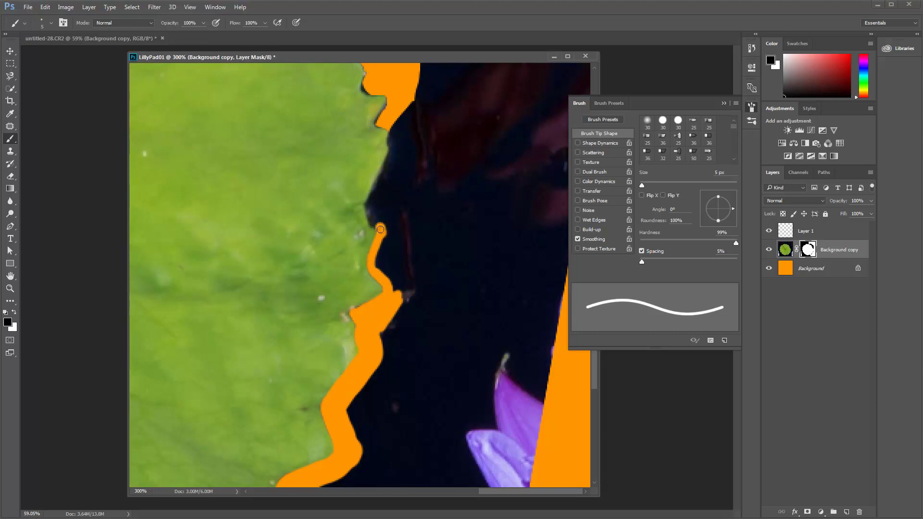
pyautogui.moveTo(373, 224)
pyautogui.mouseDown()
pyautogui.moveTo(368, 210)
pyautogui.moveTo(387, 161)
pyautogui.mouseUp()
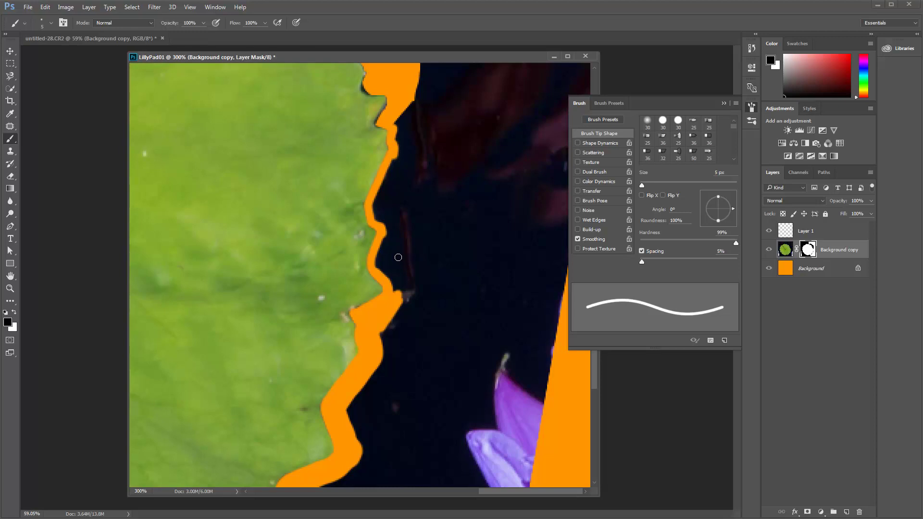
pyautogui.press('\\')
pyautogui.press('\\')
# - Enlarge the brush to 10 px and widen the masked strip along the leaf's right edge above the notch
pyautogui.press(']')
pyautogui.press(']')
pyautogui.press(']')
pyautogui.press(']')
pyautogui.press(']')
pyautogui.press(']')
pyautogui.press(']')
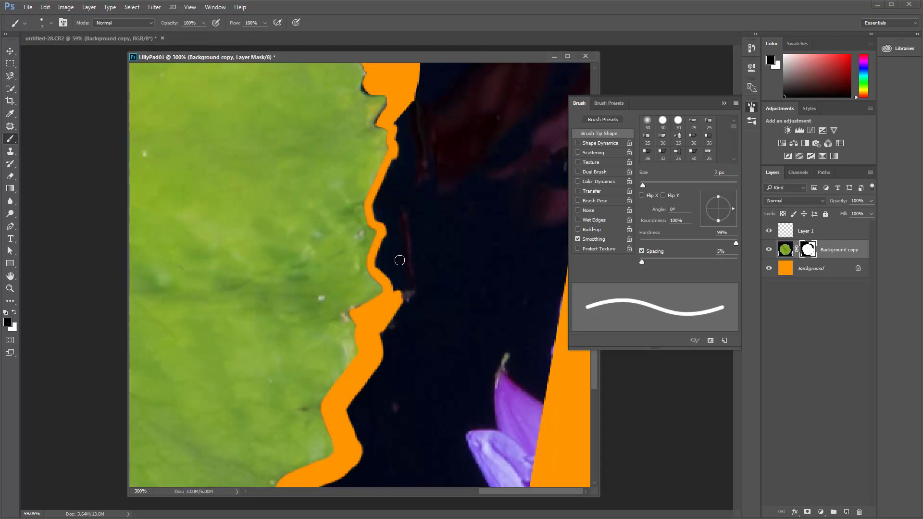
pyautogui.press('[')
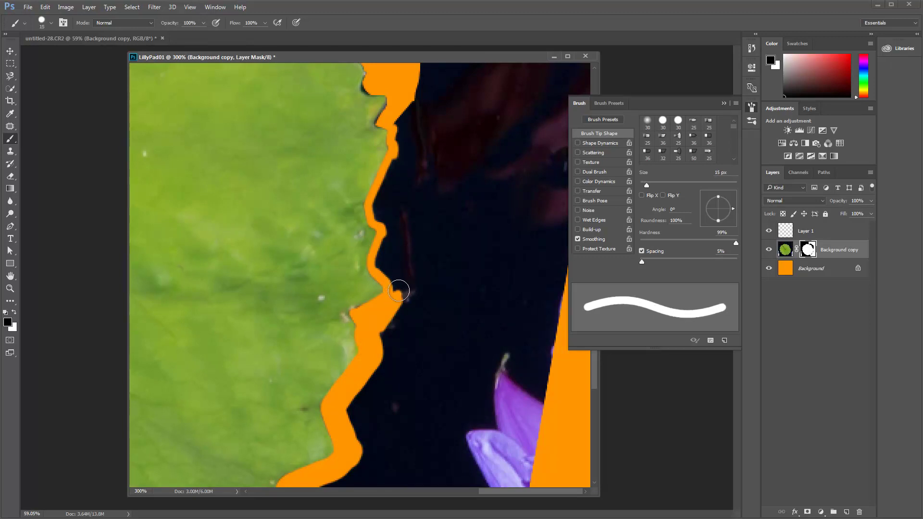
pyautogui.moveTo(399, 294)
pyautogui.mouseDown()
pyautogui.moveTo(380, 259)
pyautogui.moveTo(378, 208)
pyautogui.moveTo(400, 160)
pyautogui.mouseUp()
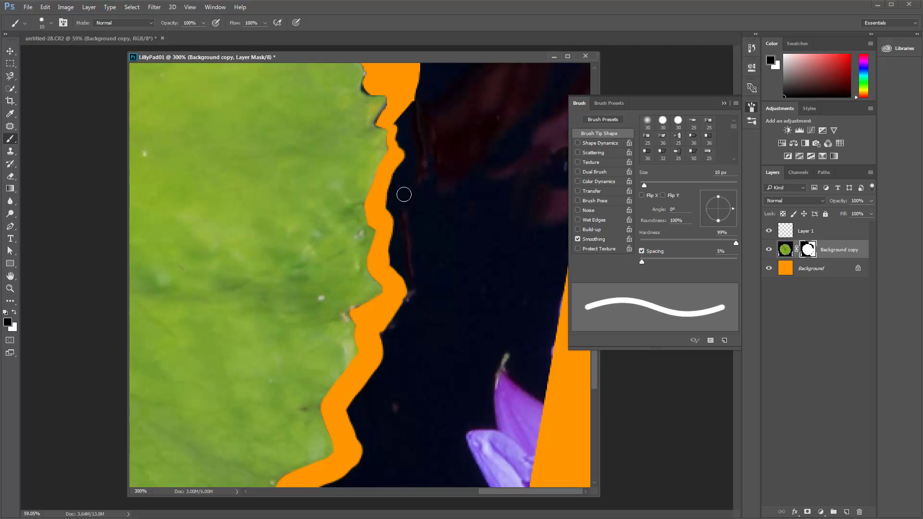
pyautogui.hotkey('ctrl', 'z')
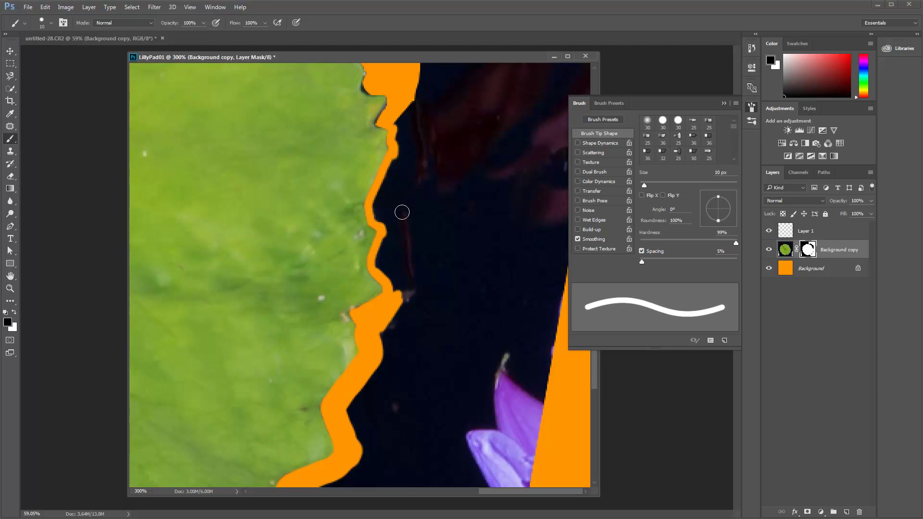
pyautogui.moveTo(408, 296)
pyautogui.mouseDown()
pyautogui.moveTo(386, 271)
pyautogui.moveTo(376, 194)
pyautogui.moveTo(399, 117)
pyautogui.moveTo(379, 117)
pyautogui.moveTo(391, 92)
pyautogui.moveTo(418, 102)
pyautogui.moveTo(399, 113)
pyautogui.moveTo(415, 153)
pyautogui.mouseUp()
# - Reduce the brush to 6 px and mask out the dark fringe in the small notches higher on the right edge
pyautogui.press('[')
pyautogui.press('[')
pyautogui.press('[')
pyautogui.press('[')
pyautogui.moveTo(379, 124)
pyautogui.mouseDown()
pyautogui.moveTo(388, 99)
pyautogui.moveTo(371, 81)
pyautogui.moveTo(366, 89)
pyautogui.mouseUp()
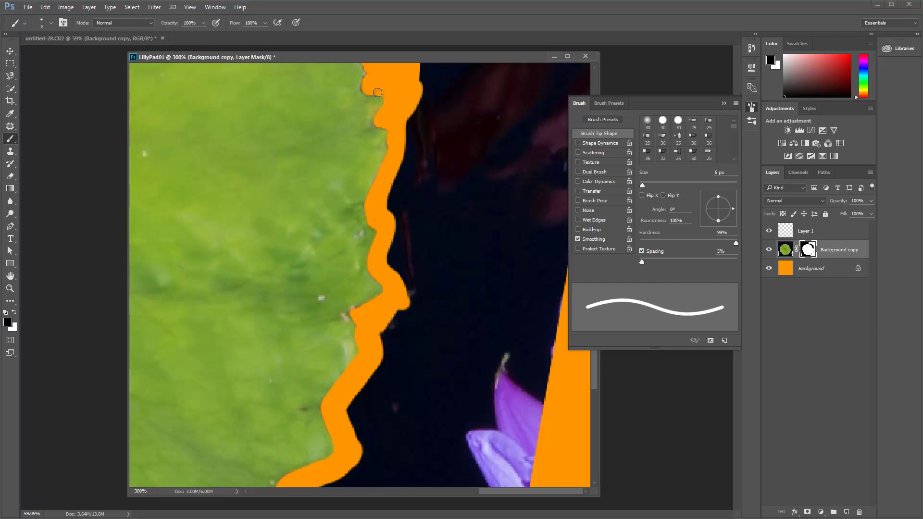
# - Paint black on the mask over the dark fringe along the leaf's serrated upper-right edge, up to the notch beside the top teeth
pyautogui.moveTo(397, 165)
pyautogui.mouseDown()
pyautogui.moveTo(422, 320)
pyautogui.moveTo(416, 300)
pyautogui.moveTo(422, 288)
pyautogui.moveTo(444, 306)
pyautogui.moveTo(459, 375)
pyautogui.moveTo(436, 308)
pyautogui.mouseUp()
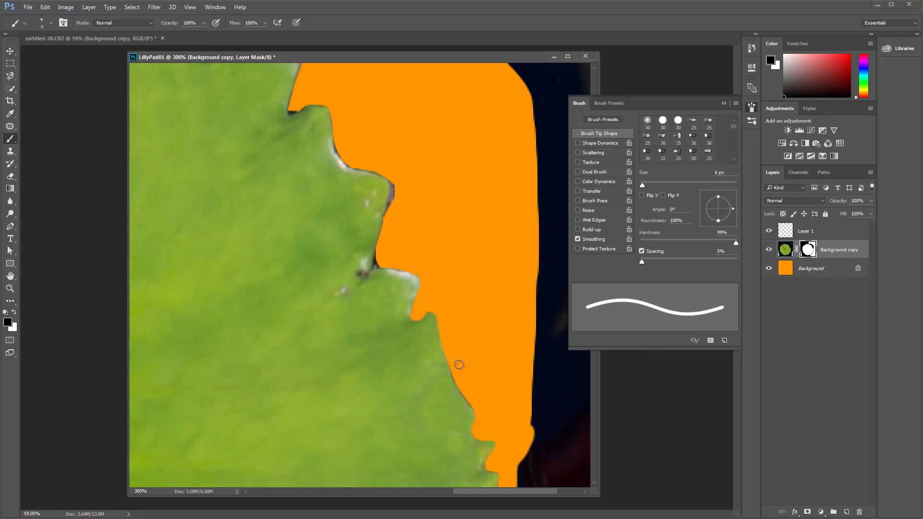
pyautogui.moveTo(455, 370); pyautogui.dragTo(478, 424)
pyautogui.scroll(2, 424, 233)
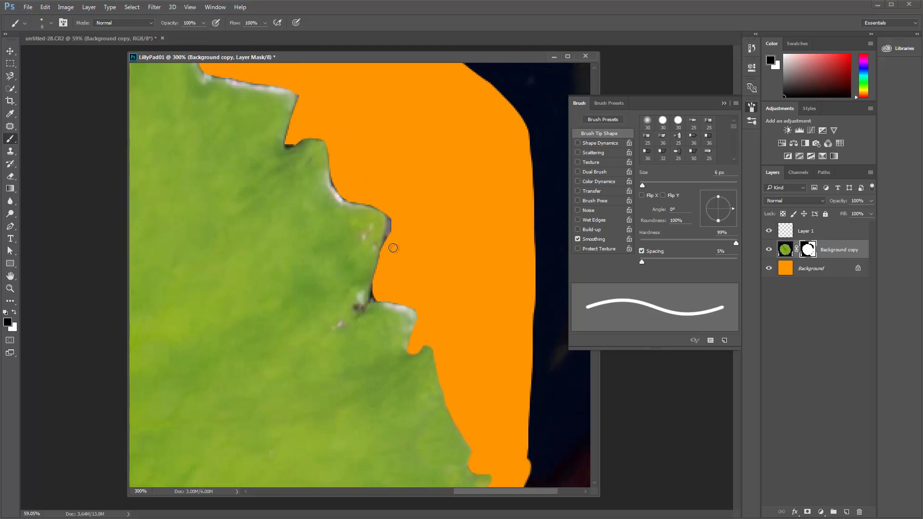
pyautogui.moveTo(390, 232)
pyautogui.mouseDown()
pyautogui.moveTo(387, 208)
pyautogui.moveTo(374, 298)
pyautogui.mouseUp()
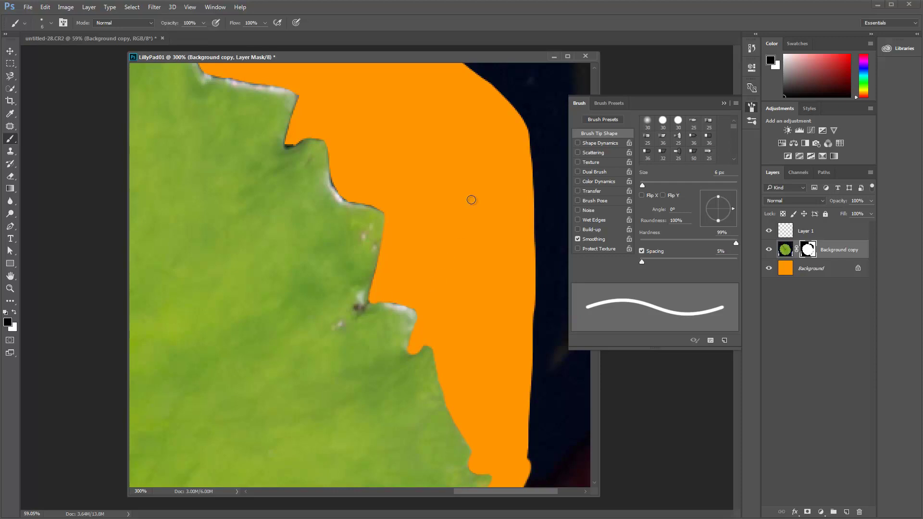
pyautogui.moveTo(506, 263); pyautogui.dragTo(544, 347)
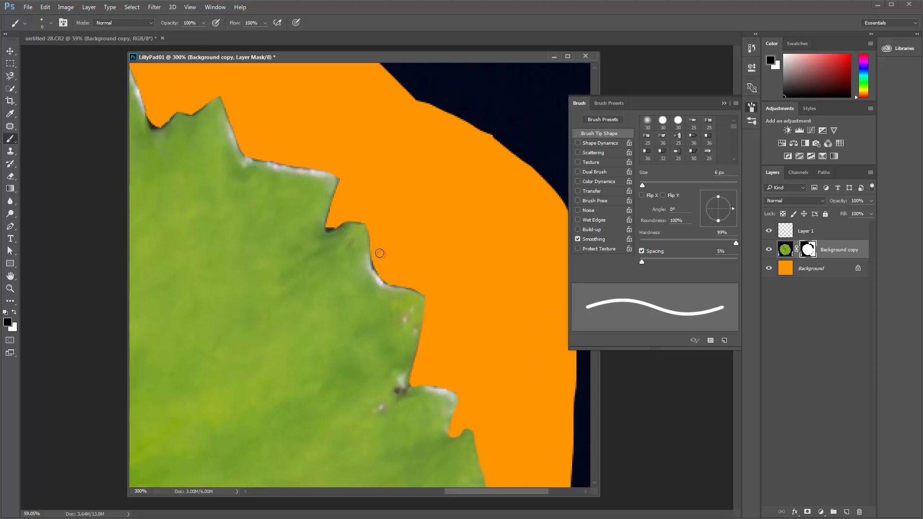
pyautogui.moveTo(374, 263); pyautogui.dragTo(388, 281)
pyautogui.moveTo(367, 221); pyautogui.dragTo(346, 219)
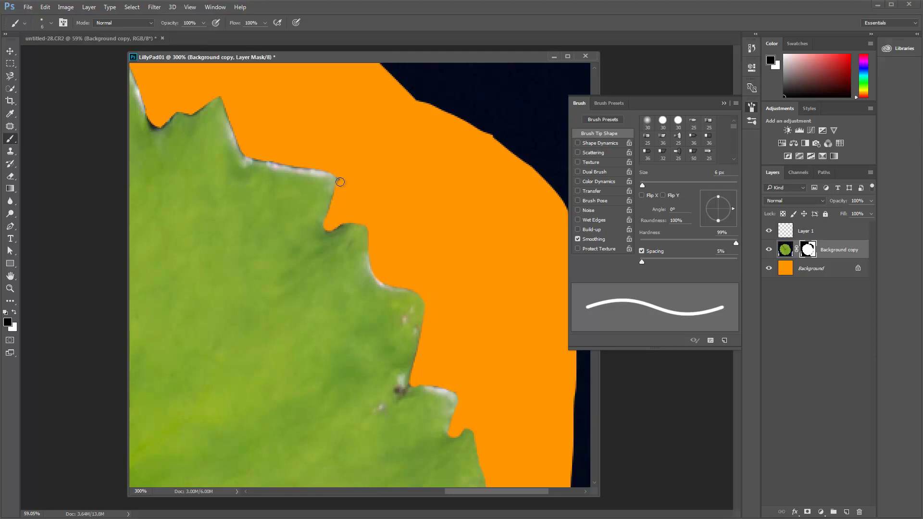
pyautogui.moveTo(321, 165); pyautogui.dragTo(397, 298)
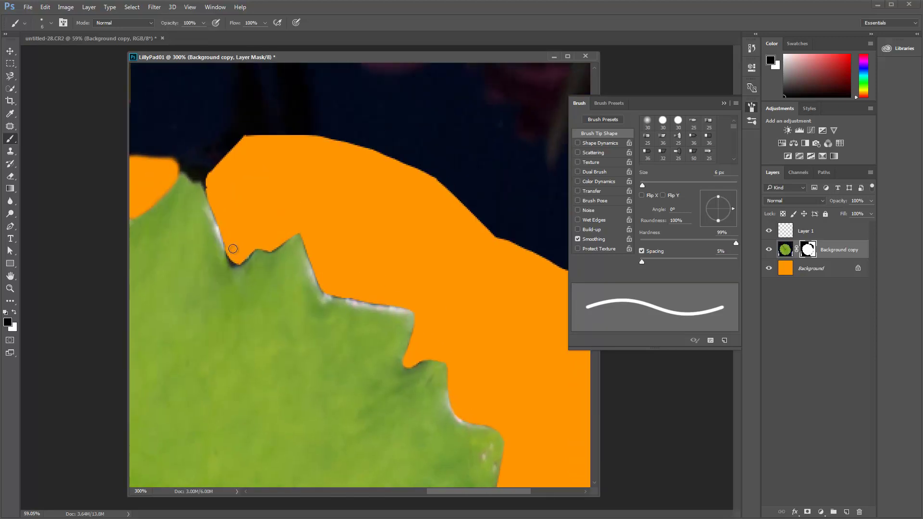
pyautogui.moveTo(240, 257); pyautogui.dragTo(254, 248)
# - Set the brush hardness to 83% and mask out the pale rim along the upper-right teeth
pyautogui.rightClick(347, 237)
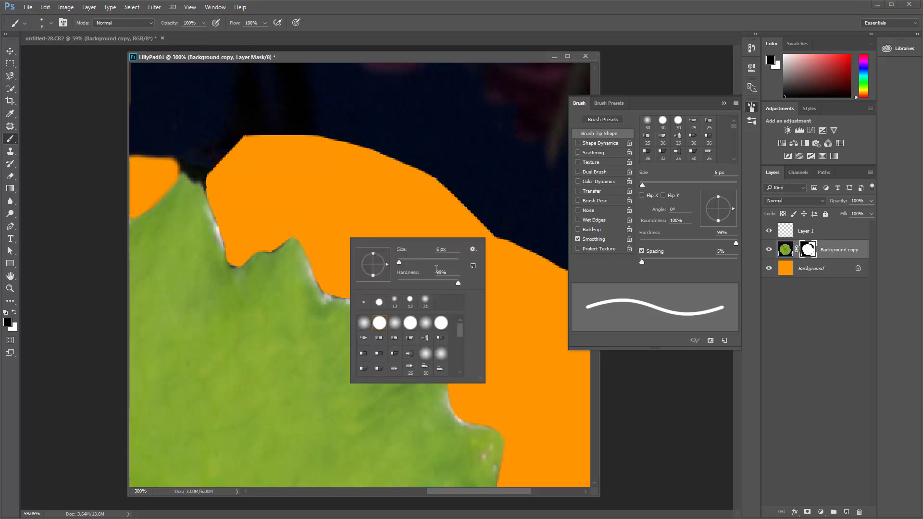
pyautogui.moveTo(449, 285); pyautogui.dragTo(447, 284)
pyautogui.moveTo(412, 57); pyautogui.dragTo(412, 55)
pyautogui.moveTo(294, 232)
pyautogui.mouseDown()
pyautogui.moveTo(324, 286)
pyautogui.moveTo(402, 305)
pyautogui.mouseUp()
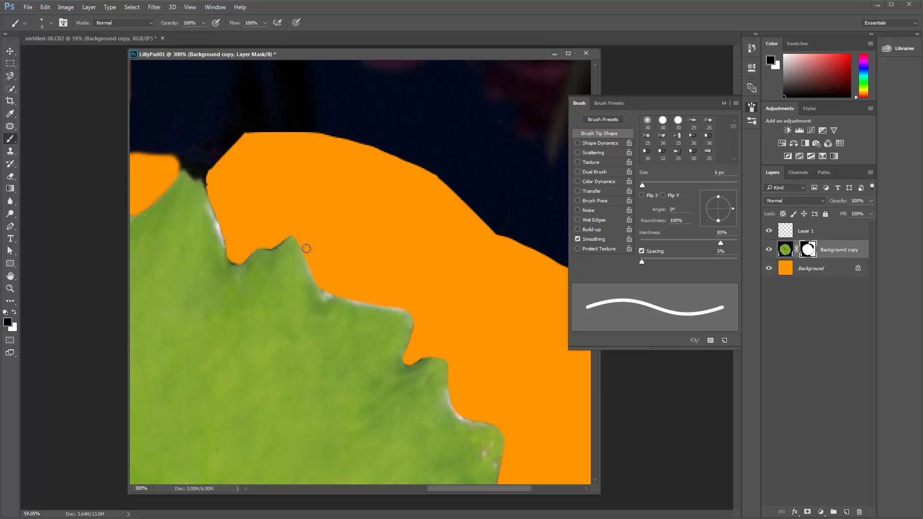
pyautogui.moveTo(350, 296); pyautogui.dragTo(405, 315)
pyautogui.moveTo(327, 292); pyautogui.dragTo(342, 294)
pyautogui.moveTo(453, 382)
pyautogui.mouseDown()
pyautogui.moveTo(458, 412)
pyautogui.moveTo(504, 432)
pyautogui.moveTo(476, 388)
pyautogui.moveTo(467, 415)
pyautogui.moveTo(456, 410)
pyautogui.moveTo(440, 360)
pyautogui.mouseUp()
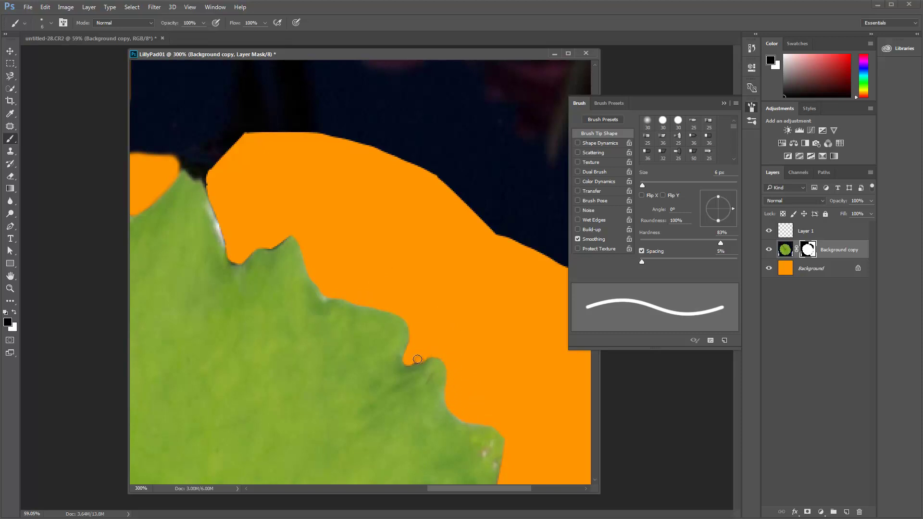
# - Mask out the dark and white fringe around the tips and notches of the teeth at the leaf's top
pyautogui.moveTo(206, 192); pyautogui.dragTo(225, 248)
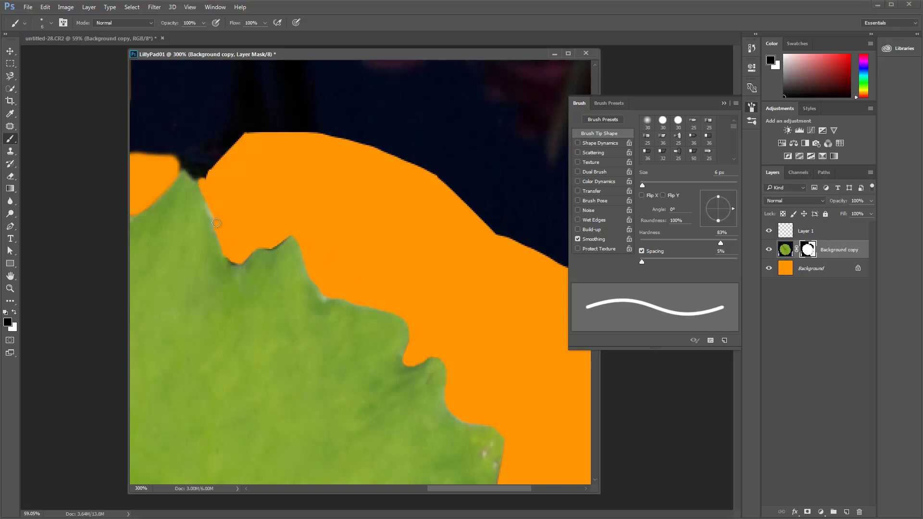
pyautogui.moveTo(204, 194); pyautogui.dragTo(179, 170)
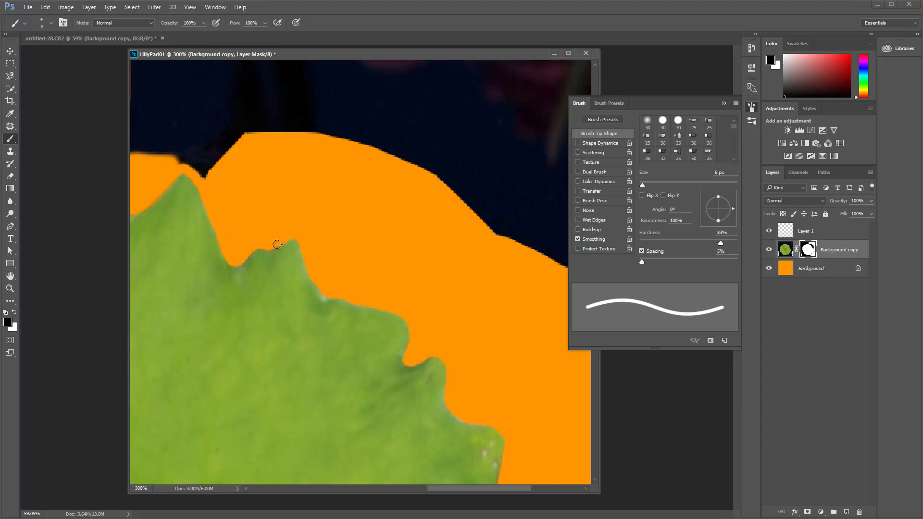
pyautogui.moveTo(235, 214); pyautogui.dragTo(412, 218)
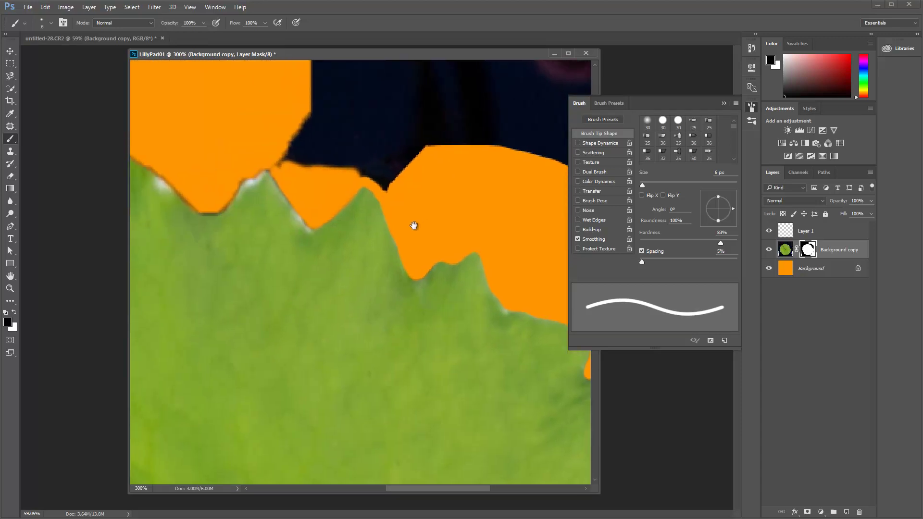
pyautogui.moveTo(235, 225)
pyautogui.mouseDown()
pyautogui.moveTo(252, 206)
pyautogui.moveTo(239, 226)
pyautogui.moveTo(280, 185)
pyautogui.moveTo(315, 217)
pyautogui.mouseUp()
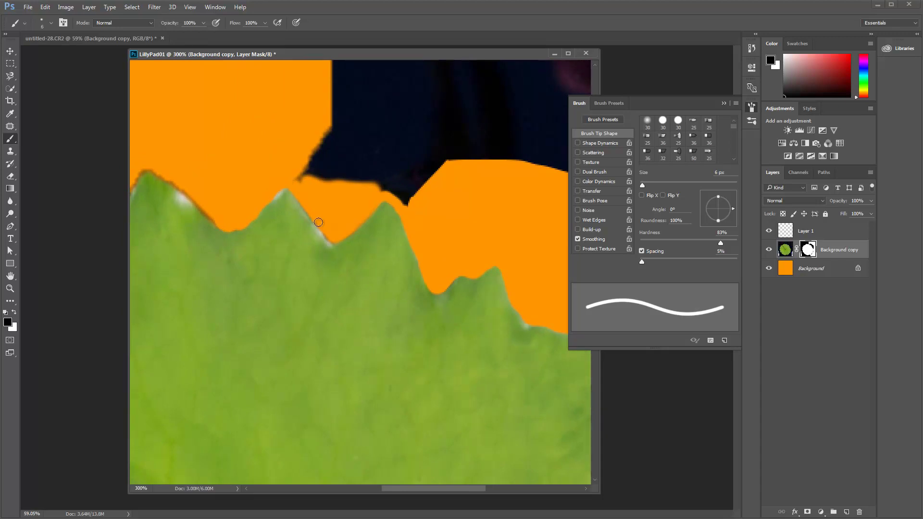
pyautogui.moveTo(288, 186); pyautogui.dragTo(324, 235)
pyautogui.moveTo(335, 240); pyautogui.dragTo(277, 193)
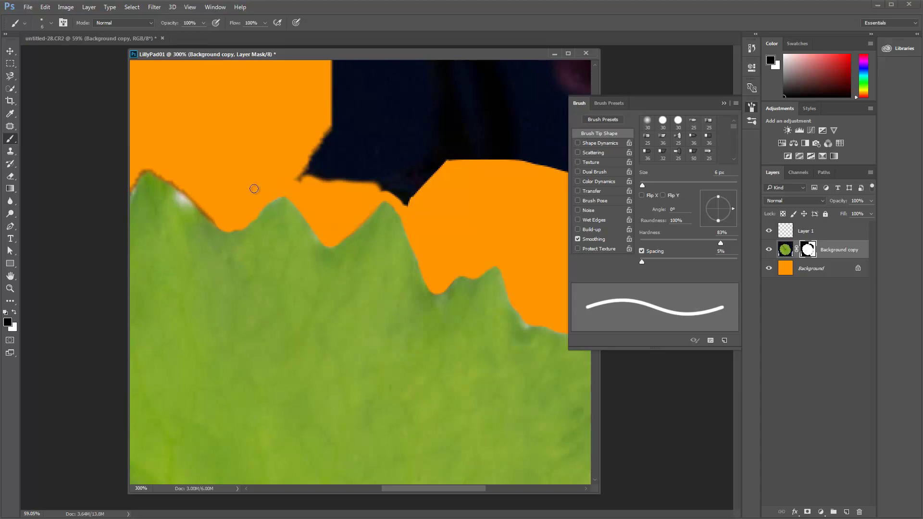
# - Continue masking the fringe leftward along the leaf's top edge, down to the notch beside the stem crease
pyautogui.scroll(3, 289, 202)
pyautogui.hscroll(-4, 288, 202)
pyautogui.moveTo(241, 229)
pyautogui.mouseDown()
pyautogui.moveTo(310, 282)
pyautogui.moveTo(233, 231)
pyautogui.moveTo(185, 293)
pyautogui.moveTo(222, 240)
pyautogui.moveTo(234, 231)
pyautogui.moveTo(212, 263)
pyautogui.moveTo(230, 237)
pyautogui.moveTo(244, 236)
pyautogui.moveTo(218, 255)
pyautogui.moveTo(193, 290)
pyautogui.mouseUp()
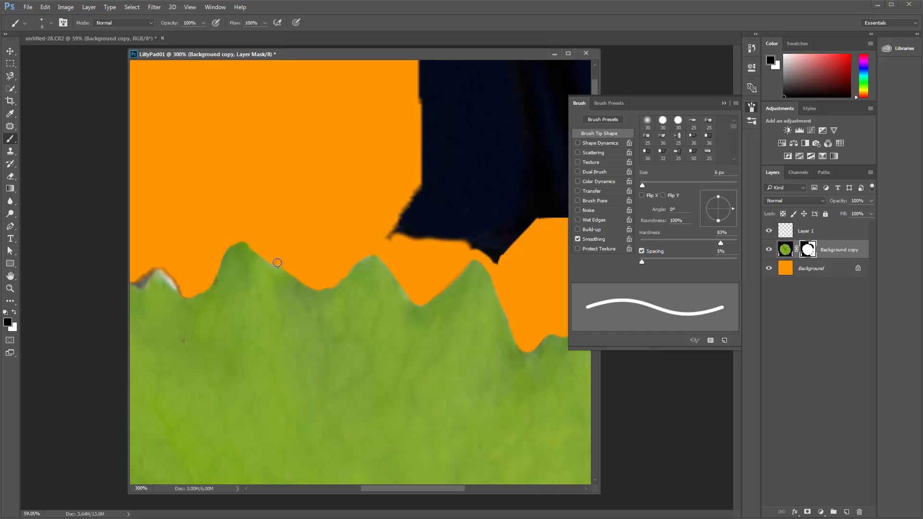
pyautogui.moveTo(258, 239)
pyautogui.mouseDown()
pyautogui.moveTo(270, 226)
pyautogui.moveTo(291, 248)
pyautogui.mouseUp()
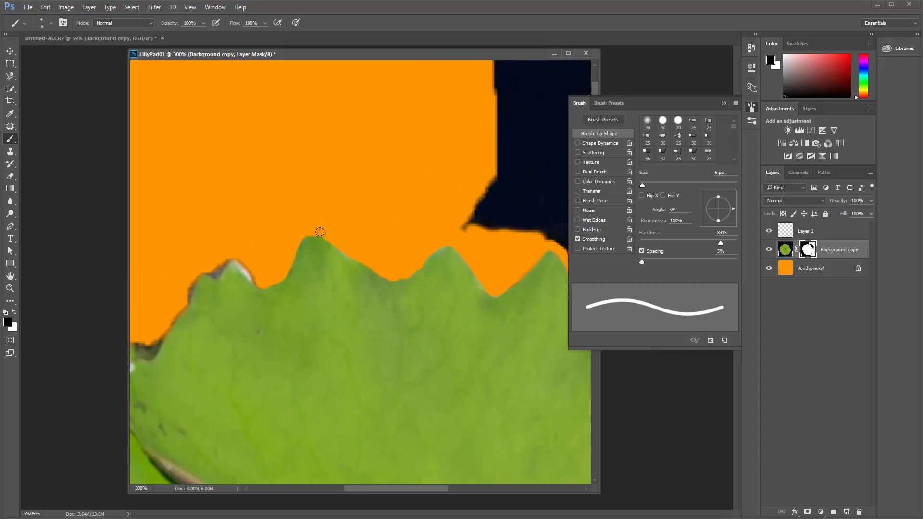
pyautogui.moveTo(260, 283)
pyautogui.mouseDown()
pyautogui.moveTo(229, 256)
pyautogui.moveTo(259, 281)
pyautogui.moveTo(228, 261)
pyautogui.moveTo(214, 274)
pyautogui.moveTo(360, 187)
pyautogui.mouseUp()
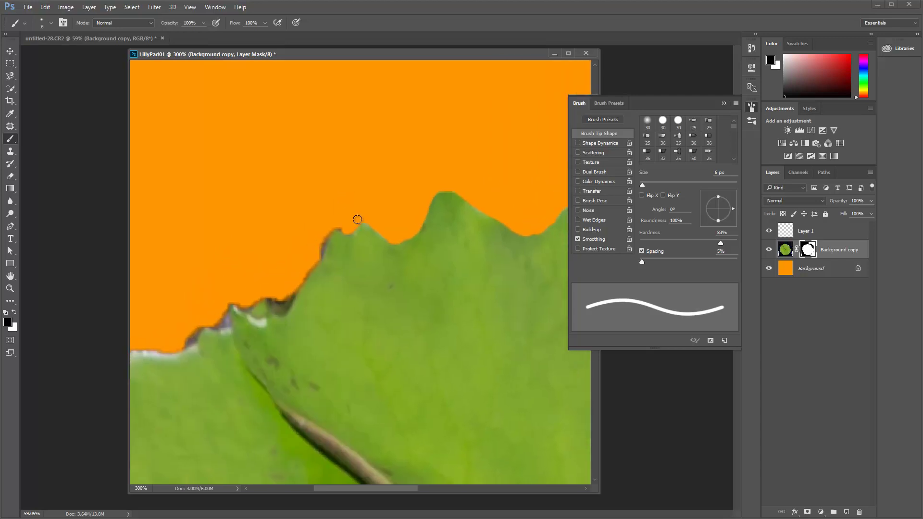
pyautogui.moveTo(330, 244)
pyautogui.mouseDown()
pyautogui.moveTo(320, 262)
pyautogui.moveTo(305, 247)
pyautogui.moveTo(293, 292)
pyautogui.moveTo(269, 297)
pyautogui.moveTo(279, 314)
pyautogui.moveTo(308, 263)
pyautogui.moveTo(284, 308)
pyautogui.moveTo(290, 291)
pyautogui.moveTo(276, 302)
pyautogui.moveTo(273, 294)
pyautogui.moveTo(222, 303)
pyautogui.mouseUp()
pyautogui.moveTo(237, 248); pyautogui.dragTo(272, 230)
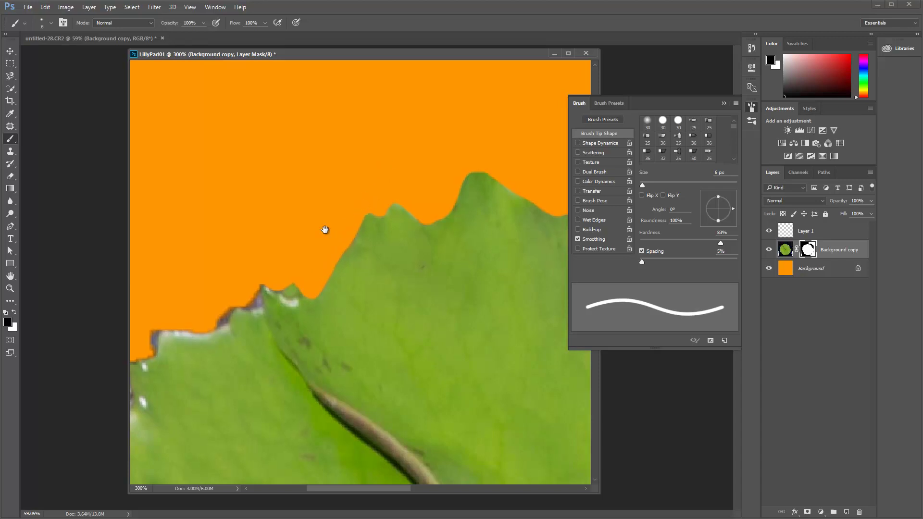
# - Duplicate the Background copy layer and hide the original Background copy
pyautogui.moveTo(330, 233); pyautogui.dragTo(468, 154)
pyautogui.moveTo(435, 301)
pyautogui.mouseDown()
pyautogui.moveTo(354, 210)
pyautogui.moveTo(466, 164)
pyautogui.moveTo(336, 380)
pyautogui.moveTo(302, 277)
pyautogui.moveTo(297, 290)
pyautogui.moveTo(304, 278)
pyautogui.moveTo(371, 364)
pyautogui.moveTo(383, 355)
pyautogui.moveTo(318, 329)
pyautogui.moveTo(354, 397)
pyautogui.mouseUp()
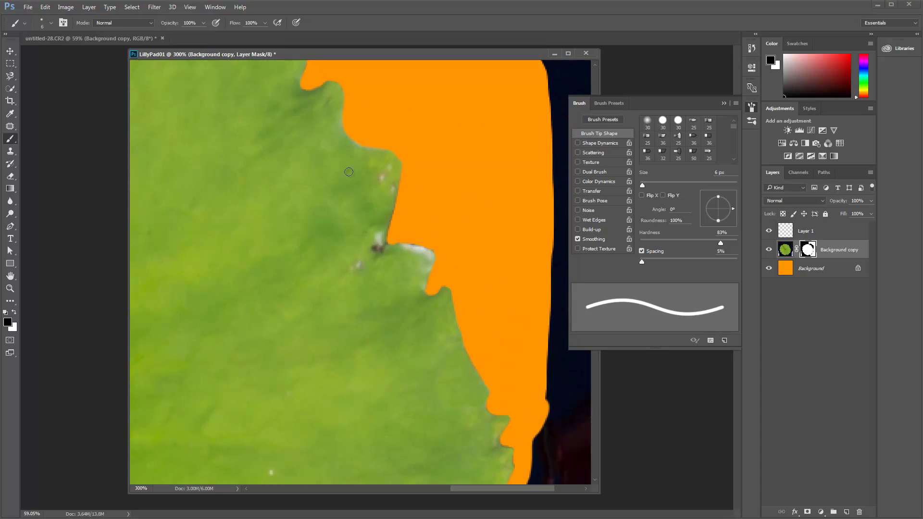
pyautogui.scroll(-2, 349, 171)
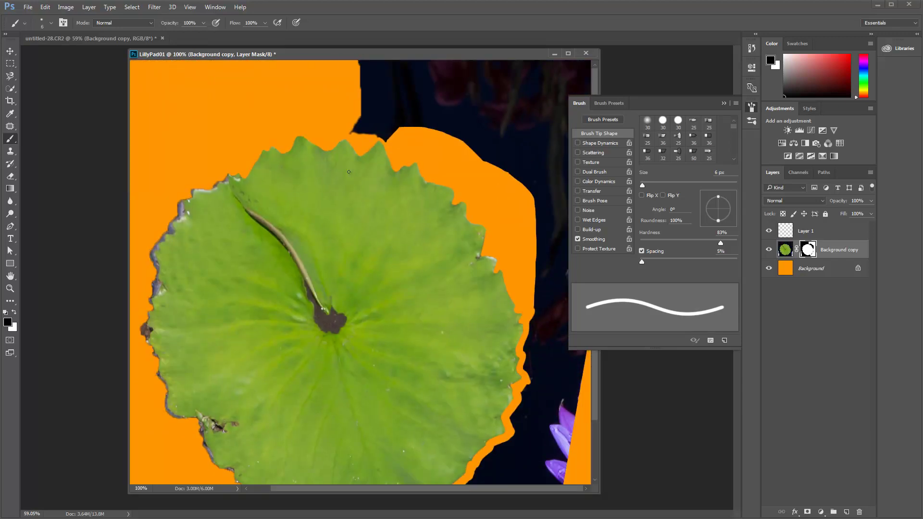
pyautogui.scroll(-1, 349, 172)
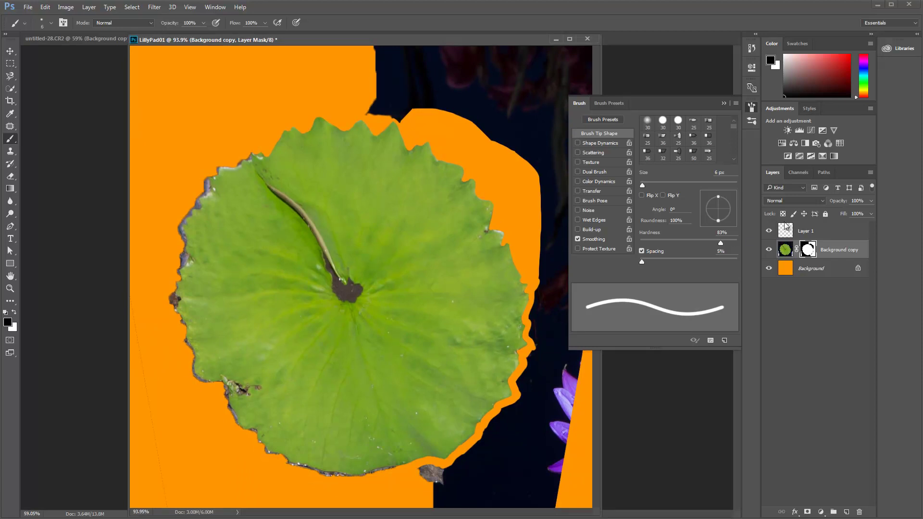
pyautogui.moveTo(847, 245); pyautogui.dragTo(846, 512)
pyautogui.click(769, 268)
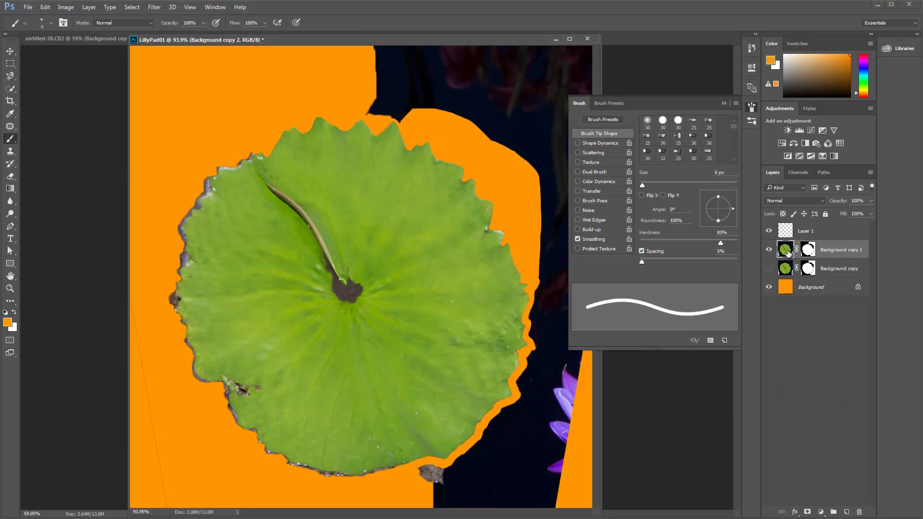
# - Delete the layer mask from Background copy 2 without applying it
pyautogui.rightClick(805, 250)
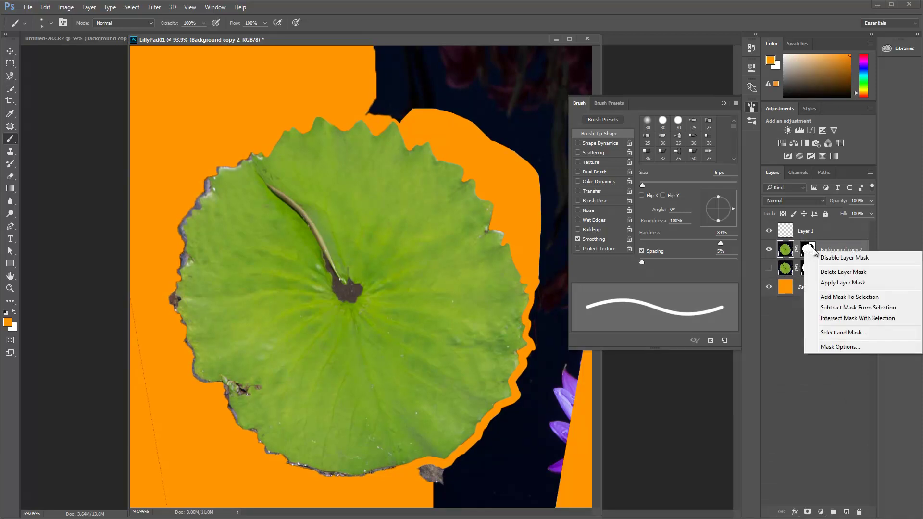
pyautogui.click(840, 272)
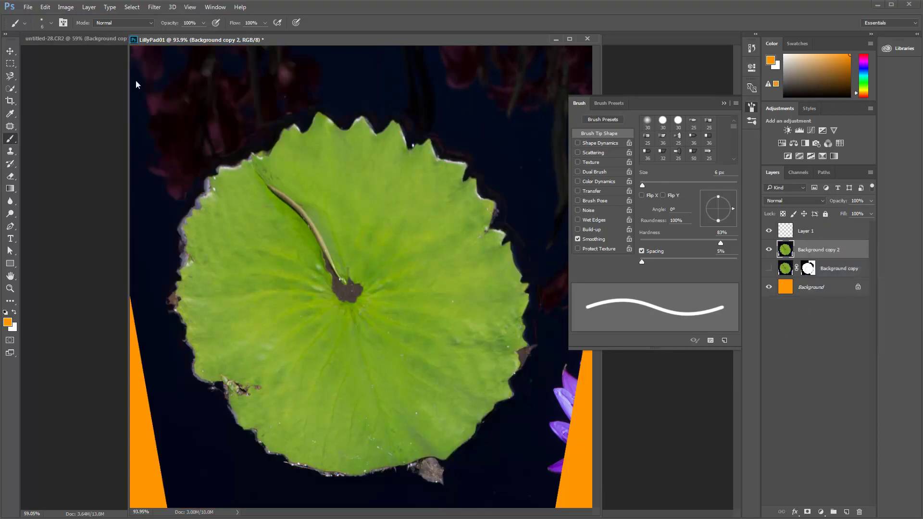
# - Start a Color Range selection sampled from the dark blue water beside the leaf, with fuzziness set to 64
pyautogui.click(131, 7)
pyautogui.click(144, 98)
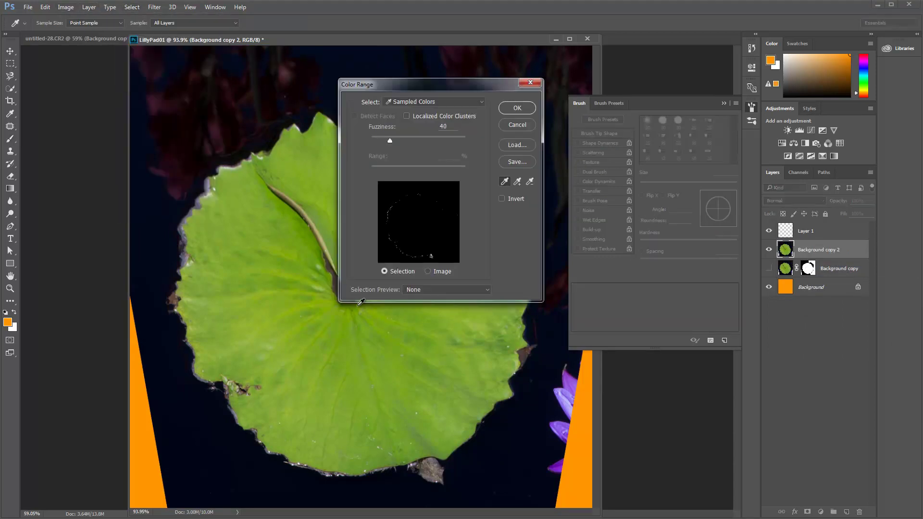
pyautogui.click(221, 435)
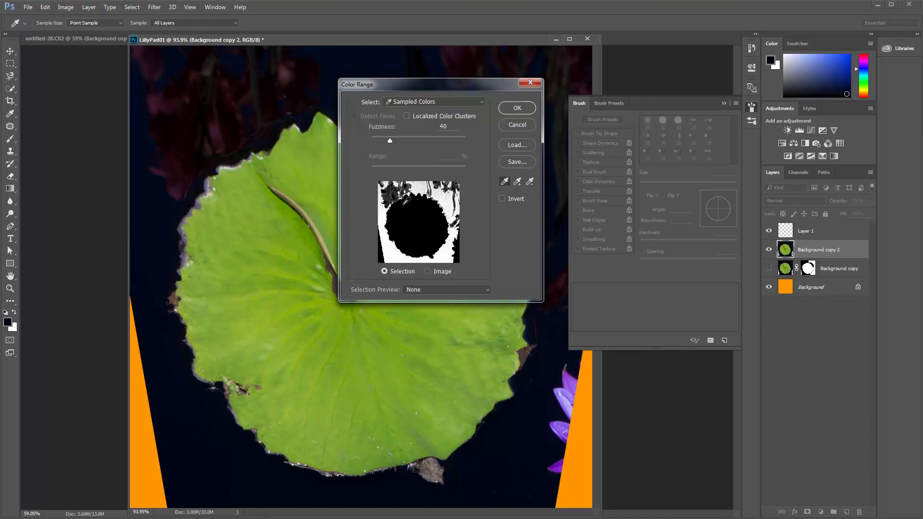
pyautogui.moveTo(410, 82); pyautogui.dragTo(522, 230)
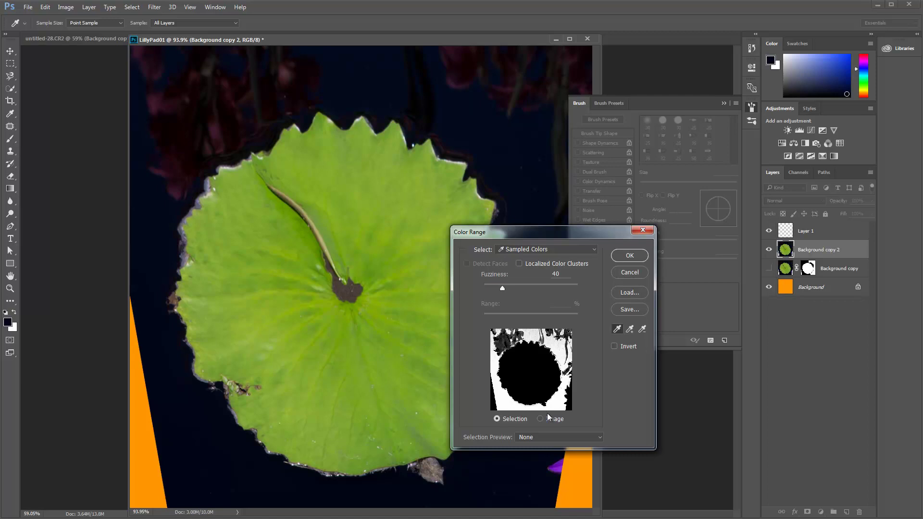
pyautogui.moveTo(506, 286); pyautogui.dragTo(514, 290)
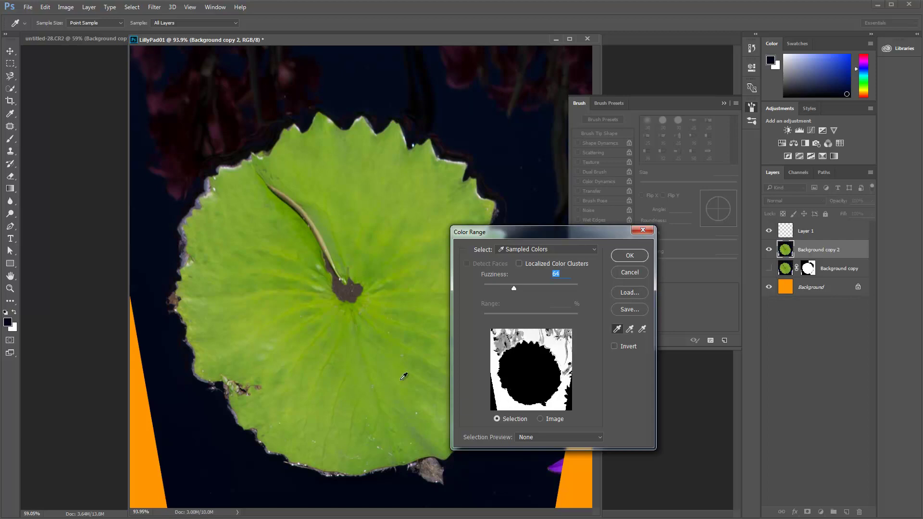
# - Extend the sampled colors to the dark red reflections and try to exclude the leaf's brown center
pyautogui.click(181, 193)
pyautogui.press('ctrl')
pyautogui.press('ctrl')
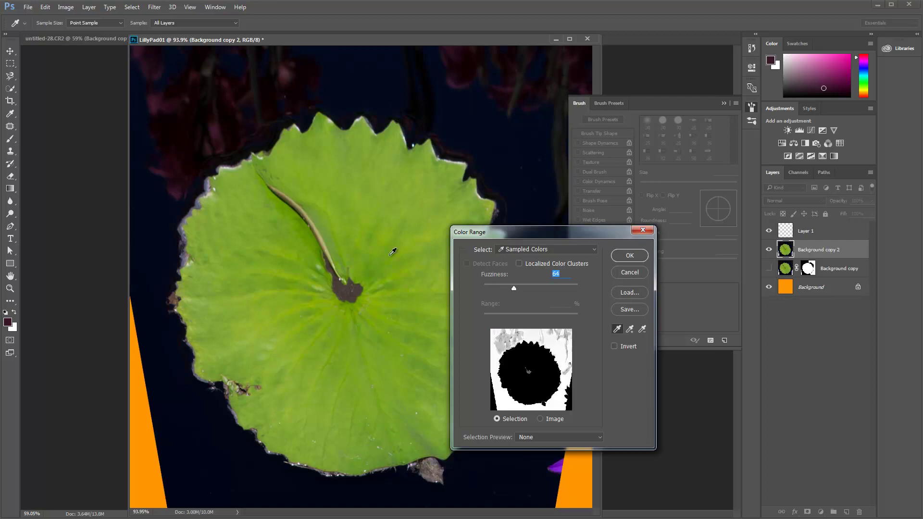
pyautogui.press('alt')
pyautogui.keyDown('alt'); pyautogui.click(355, 291); pyautogui.keyUp('alt')
pyautogui.press('ctrl')
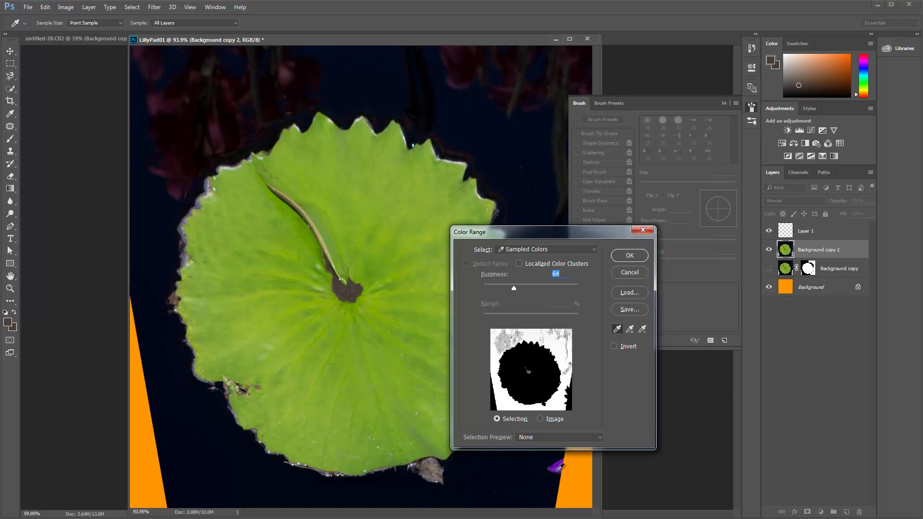
# - Sample the water above the leaf and apply the Color Range selection of the surroundings
pyautogui.click(380, 68)
pyautogui.click(362, 78)
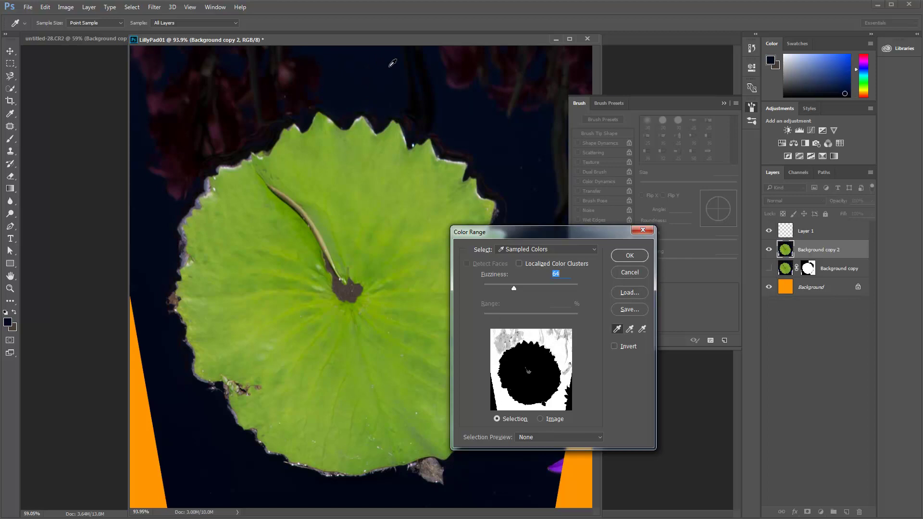
pyautogui.click(629, 255)
pyautogui.press('b')
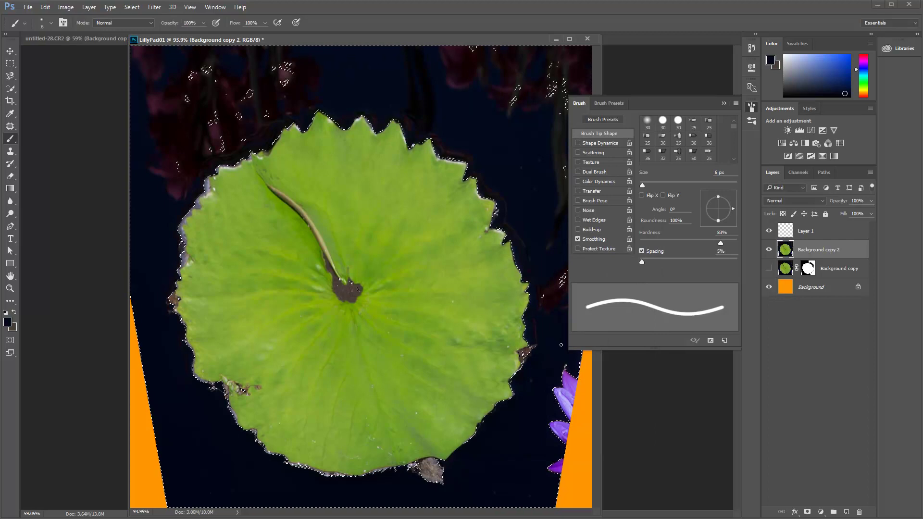
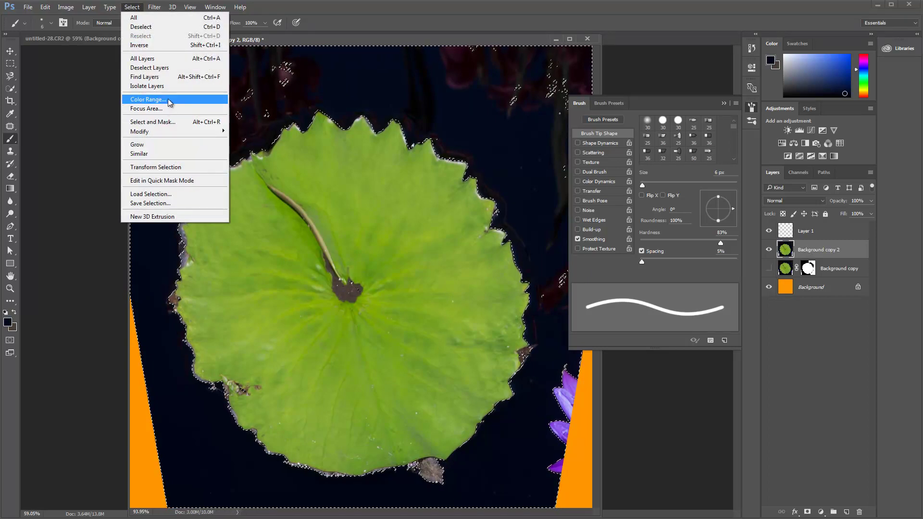
# - Try to select the leaf's greens with Color Range while the water selection is active, adding several green samples across the leaf
pyautogui.click(147, 99)
pyautogui.click(370, 216)
pyautogui.keyDown('shift'); pyautogui.click(361, 198); pyautogui.keyUp('shift')
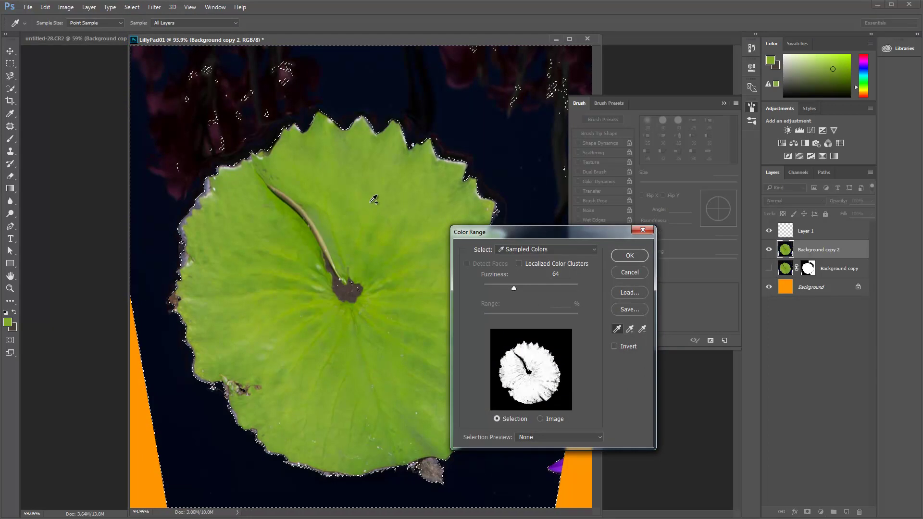
pyautogui.keyDown('shift'); pyautogui.click(329, 367); pyautogui.keyUp('shift')
pyautogui.keyDown('shift'); pyautogui.click(417, 336); pyautogui.keyUp('shift')
pyautogui.keyDown('shift'); pyautogui.click(286, 354); pyautogui.keyUp('shift')
pyautogui.keyDown('shift'); pyautogui.click(273, 225); pyautogui.keyUp('shift')
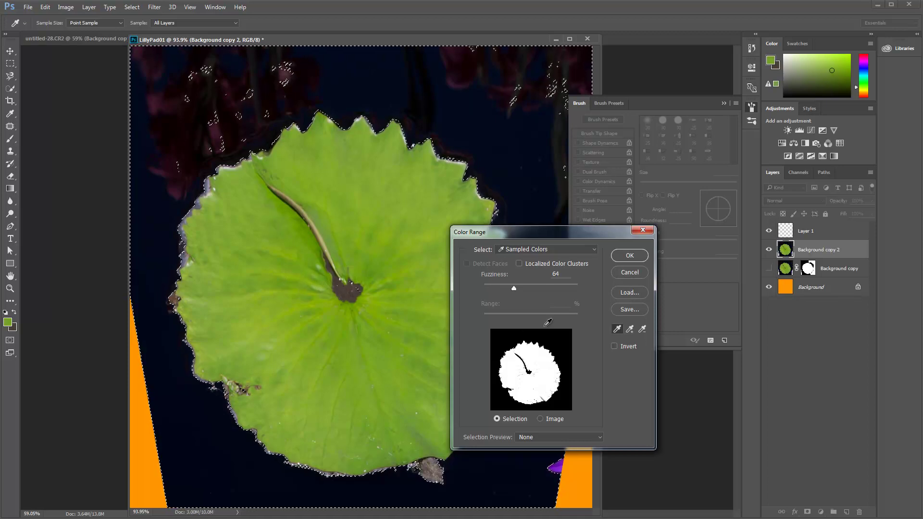
pyautogui.click(629, 255)
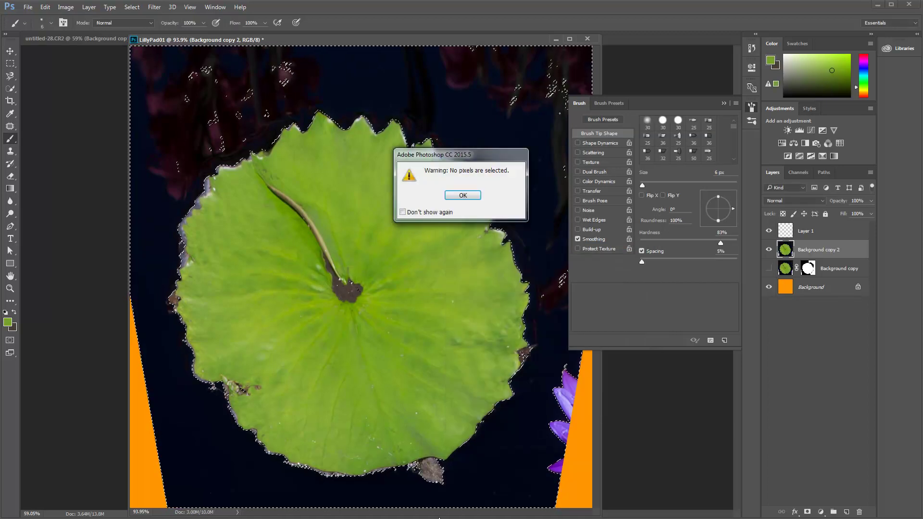
pyautogui.click(463, 196)
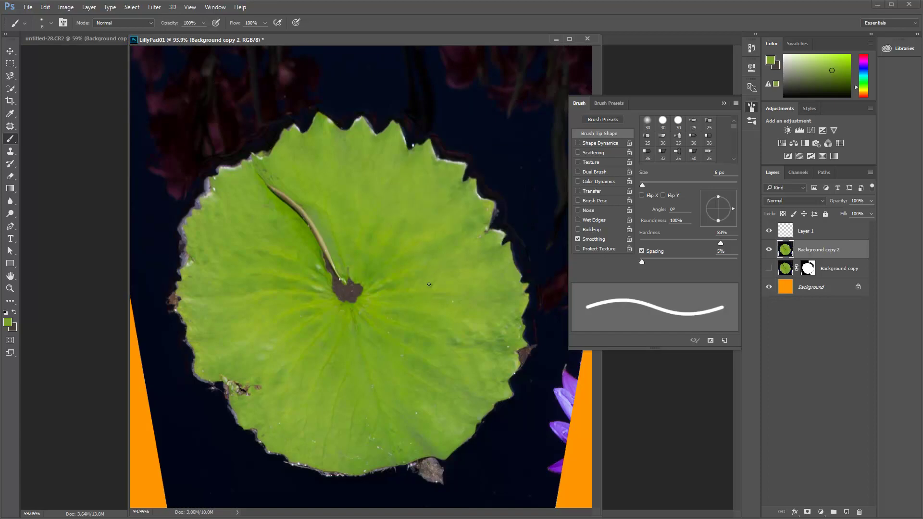
# - Select the leaf by its greens with Color Range, using a slightly higher fuzziness
pyautogui.click(132, 6)
pyautogui.click(169, 101)
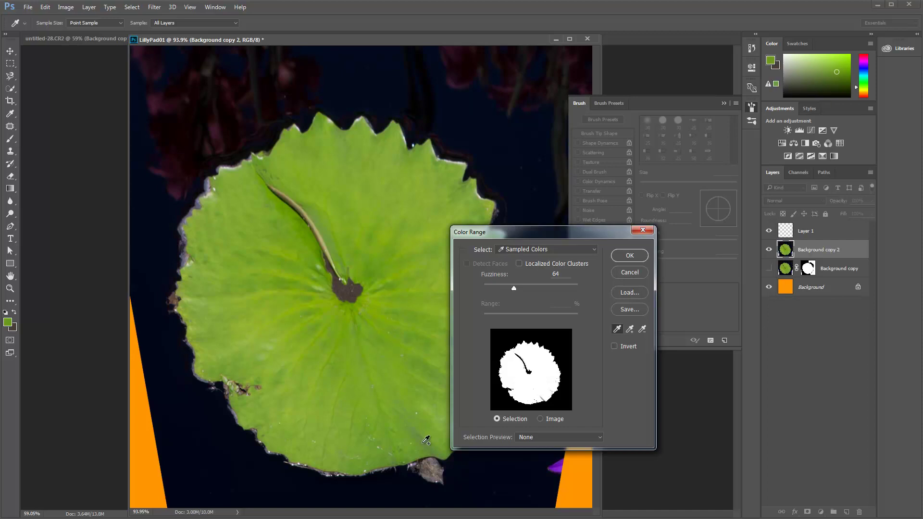
pyautogui.moveTo(512, 287)
pyautogui.mouseDown()
pyautogui.moveTo(503, 289)
pyautogui.moveTo(517, 293)
pyautogui.mouseUp()
pyautogui.click(630, 256)
pyautogui.press('b')
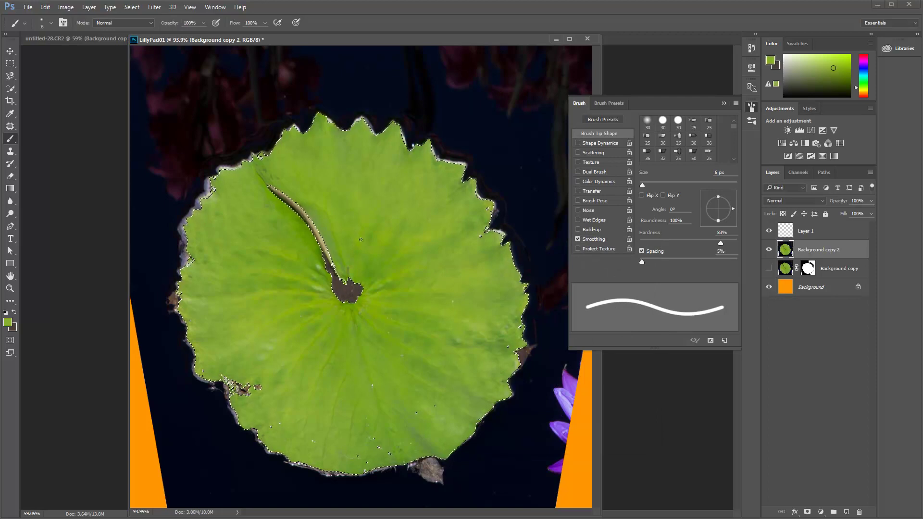
# - Add the stem, the brown center and the speckles in the leaf's lower part to the selection with the Lasso tool
pyautogui.press('l')
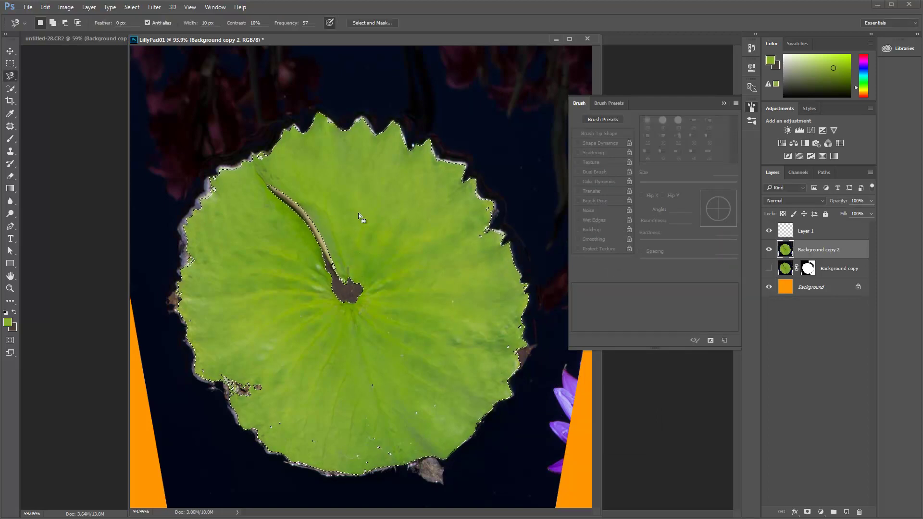
pyautogui.rightClick(18, 78)
pyautogui.click(50, 77)
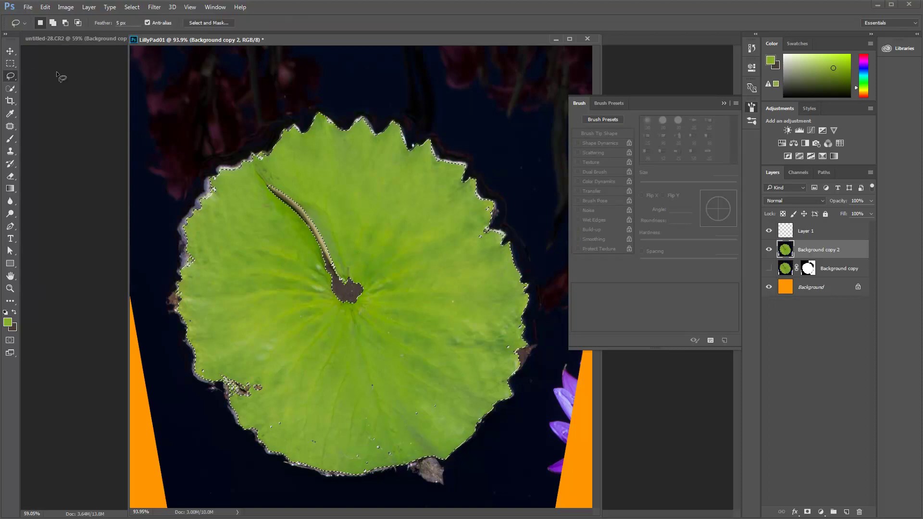
pyautogui.moveTo(291, 171); pyautogui.dragTo(342, 210)
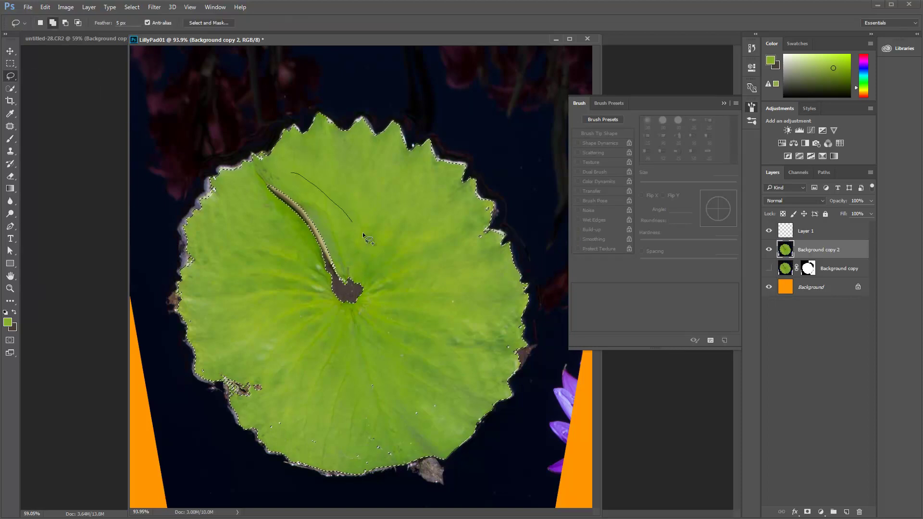
pyautogui.moveTo(268, 173); pyautogui.dragTo(268, 172)
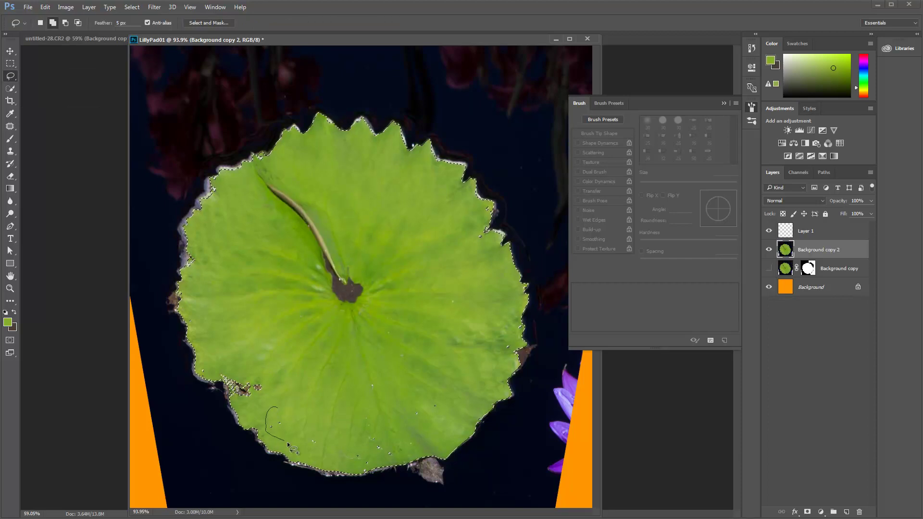
pyautogui.moveTo(368, 470)
pyautogui.mouseDown()
pyautogui.moveTo(288, 392)
pyautogui.moveTo(276, 406)
pyautogui.mouseUp()
pyautogui.moveTo(425, 442); pyautogui.dragTo(429, 445)
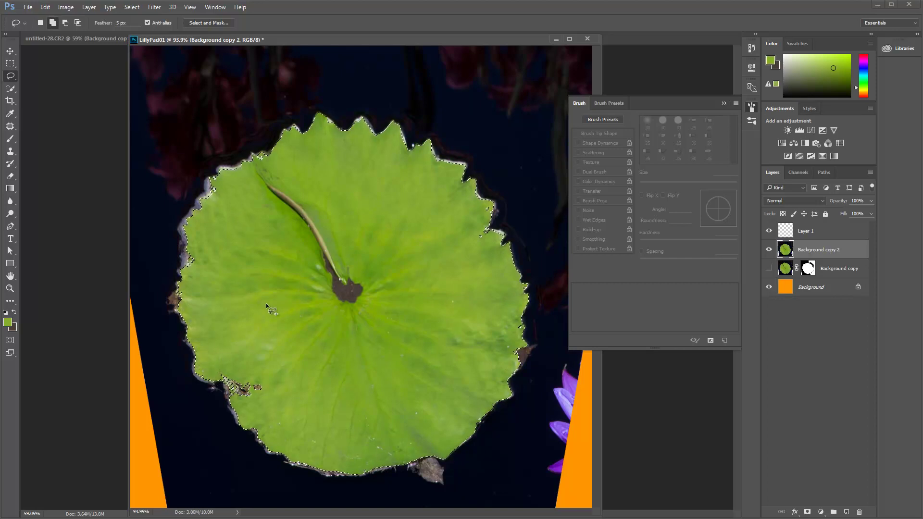
pyautogui.press('shift')
pyautogui.moveTo(512, 457)
pyautogui.mouseDown()
pyautogui.moveTo(557, 437)
pyautogui.moveTo(550, 461)
pyautogui.moveTo(532, 455)
pyautogui.moveTo(541, 490)
pyautogui.moveTo(528, 516)
pyautogui.mouseUp()
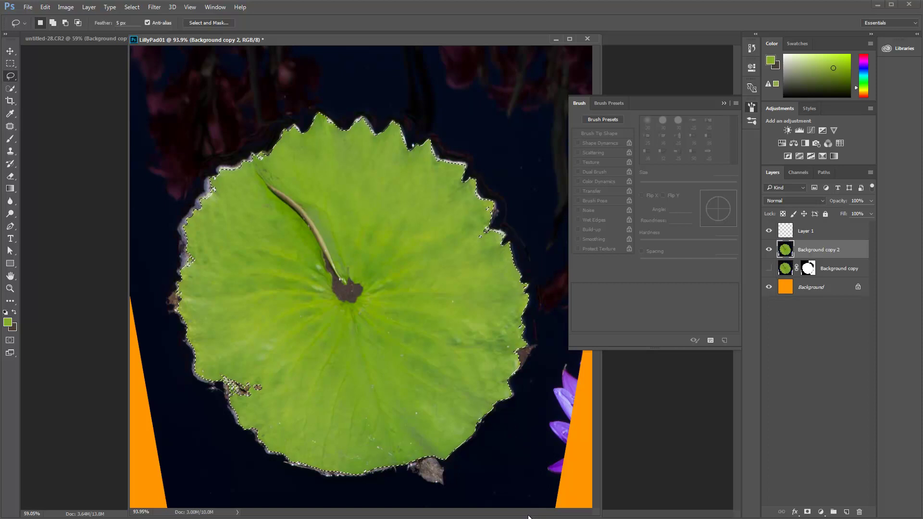
pyautogui.press('alt')
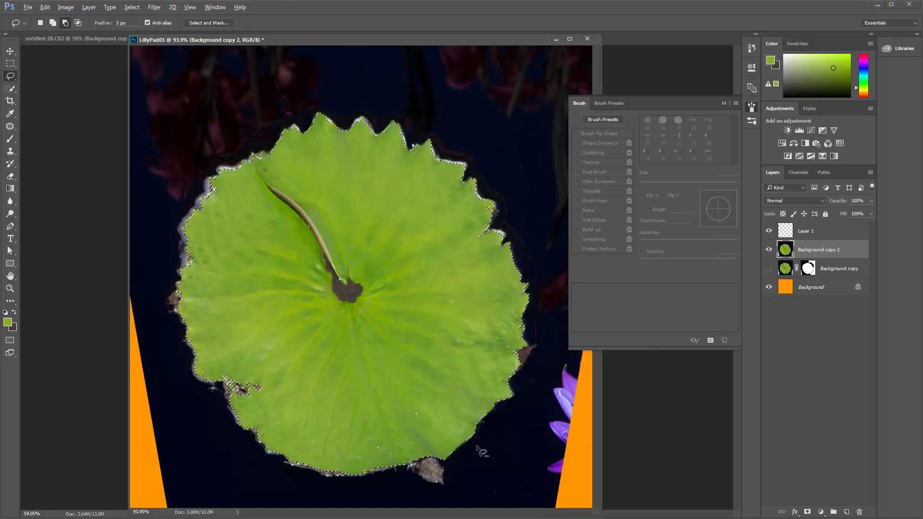
pyautogui.moveTo(448, 322); pyautogui.dragTo(528, 508)
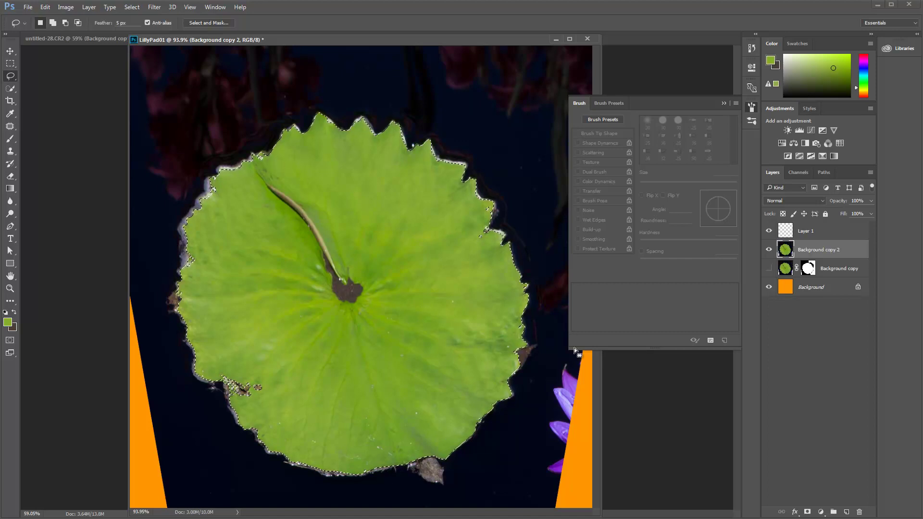
# - Add the unselected specks along the leaf's right edge, near the brown tip, to the selection with the Lasso tool
pyautogui.press('z')
pyautogui.hotkey('ctrl', 'd')
pyautogui.moveTo(523, 336); pyautogui.dragTo(560, 300)
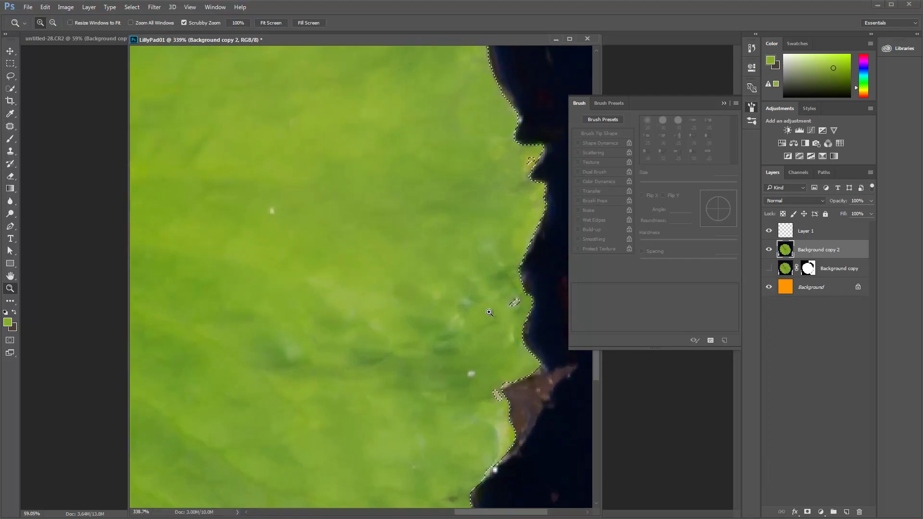
pyautogui.press('l')
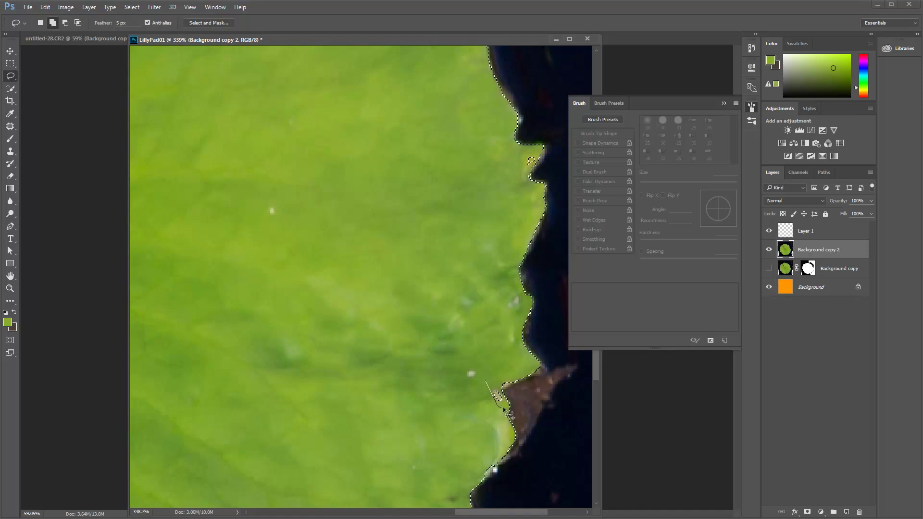
pyautogui.moveTo(490, 380); pyautogui.dragTo(494, 407)
pyautogui.moveTo(483, 373); pyautogui.dragTo(483, 373)
pyautogui.moveTo(424, 368)
pyautogui.mouseDown()
pyautogui.moveTo(461, 208)
pyautogui.moveTo(500, 342)
pyautogui.moveTo(493, 368)
pyautogui.moveTo(469, 391)
pyautogui.moveTo(430, 398)
pyautogui.moveTo(381, 322)
pyautogui.moveTo(426, 430)
pyautogui.mouseUp()
# - Add the torn brown patch at the leaf's lower-left edge to the selection with the Lasso tool
pyautogui.press('shift')
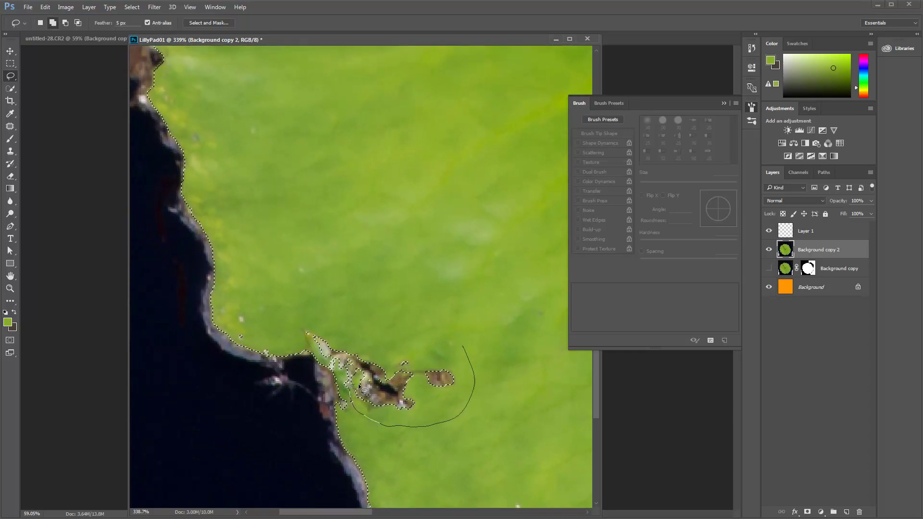
pyautogui.moveTo(398, 394)
pyautogui.mouseDown()
pyautogui.moveTo(423, 336)
pyautogui.moveTo(461, 345)
pyautogui.mouseUp()
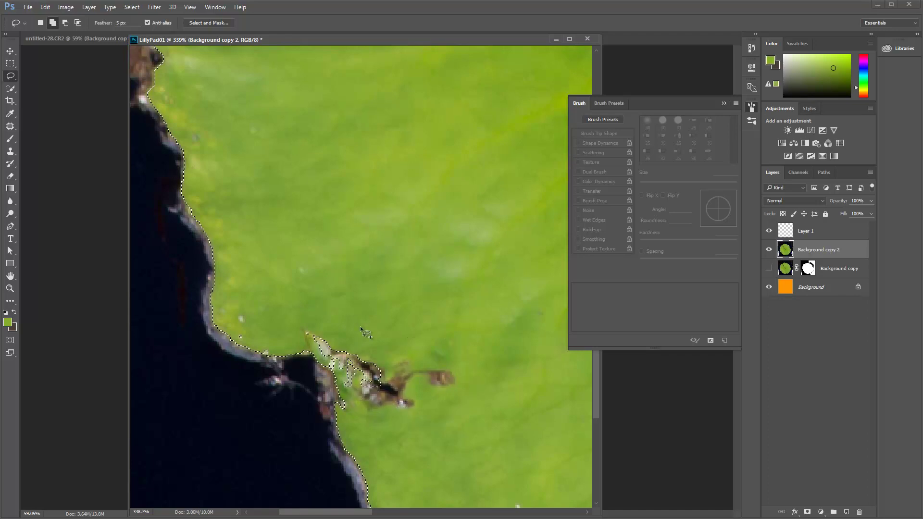
pyautogui.moveTo(306, 330); pyautogui.dragTo(309, 333)
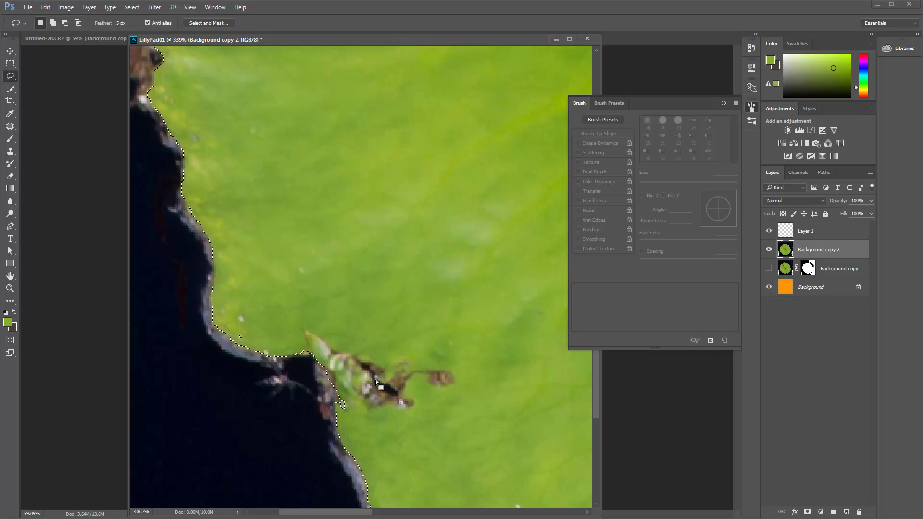
pyautogui.press('alt')
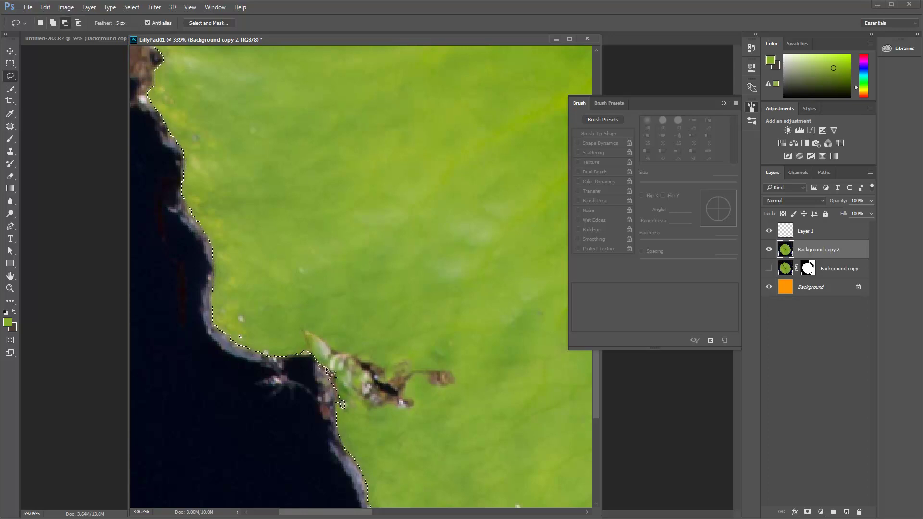
# - Add the small pale and brown specks at the notch on the leaf's upper-right edge to the selection with the Lasso tool
pyautogui.press('space')
pyautogui.moveTo(283, 275); pyautogui.dragTo(249, 335)
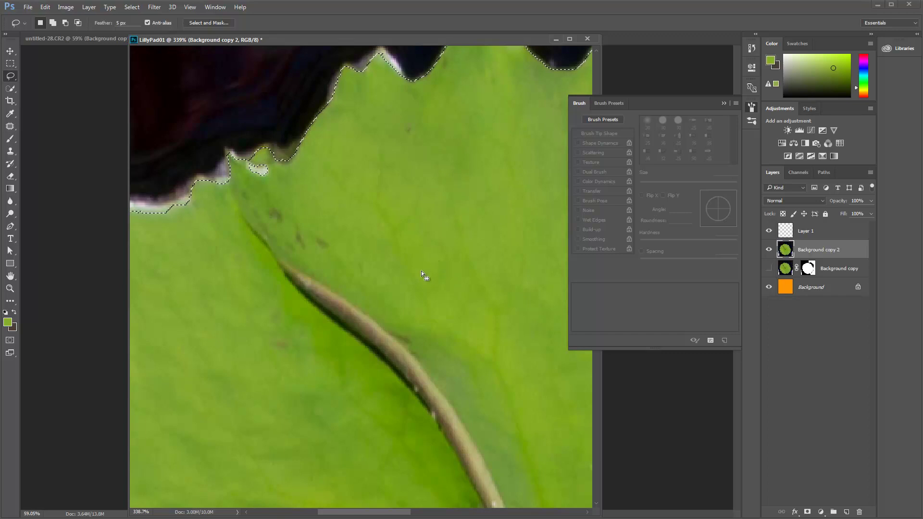
pyautogui.press('z')
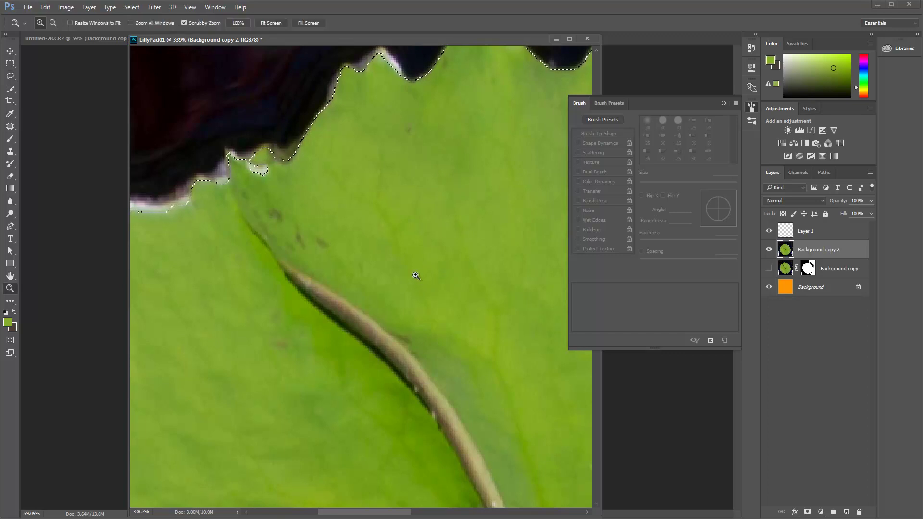
pyautogui.moveTo(422, 278)
pyautogui.mouseDown()
pyautogui.moveTo(369, 263)
pyautogui.moveTo(374, 270)
pyautogui.mouseUp()
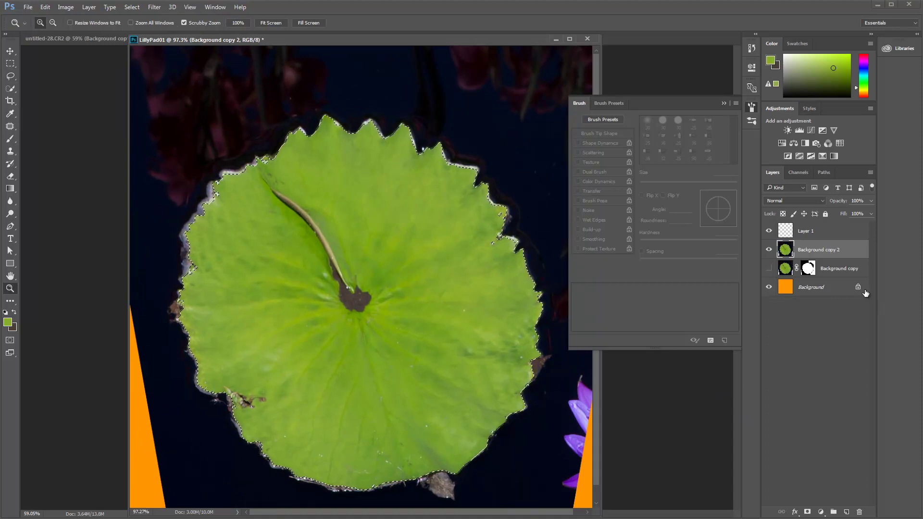
pyautogui.moveTo(552, 231); pyautogui.dragTo(442, 277)
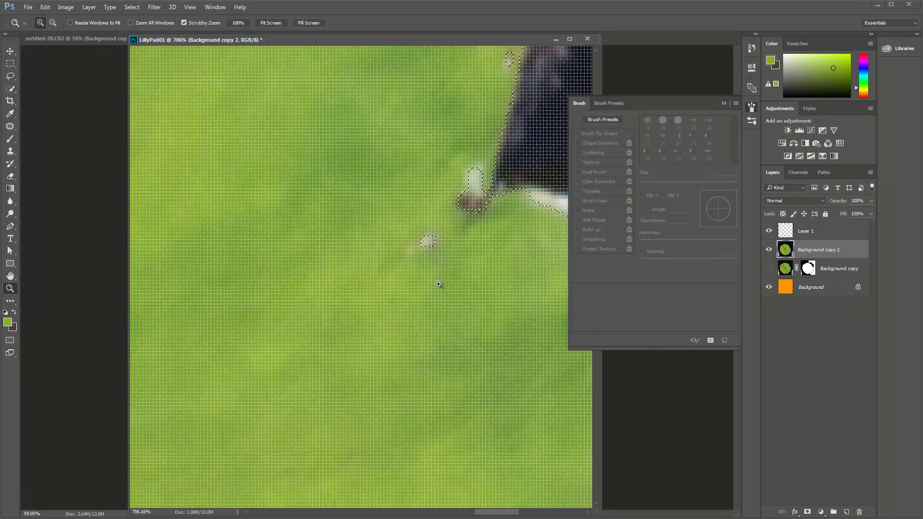
pyautogui.press('l')
pyautogui.moveTo(426, 223); pyautogui.dragTo(429, 221)
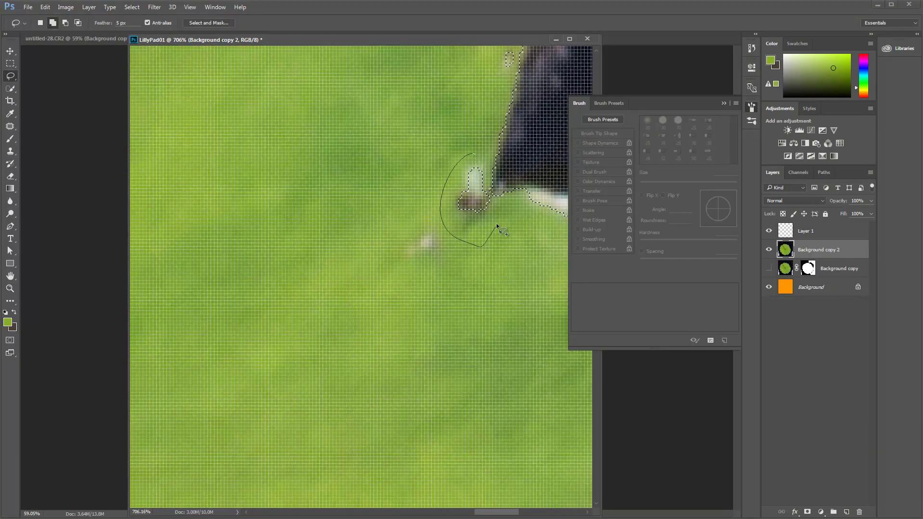
pyautogui.moveTo(478, 165); pyautogui.dragTo(476, 159)
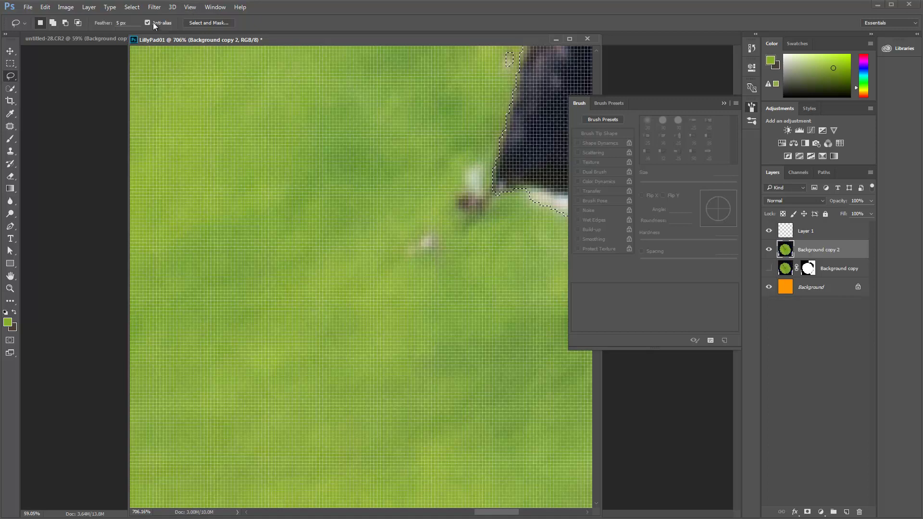
# - Turn off the pixel grid display over the zoomed-in leaf
pyautogui.click(194, 9)
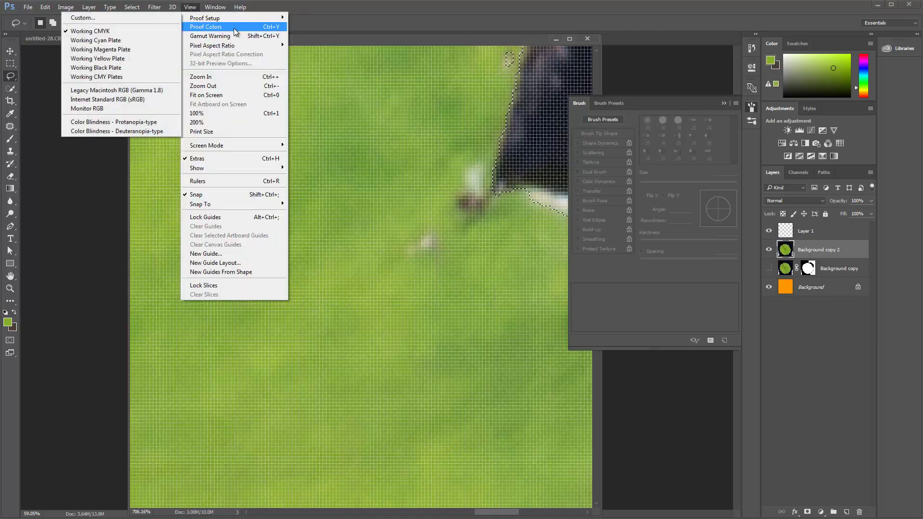
pyautogui.moveTo(248, 46)
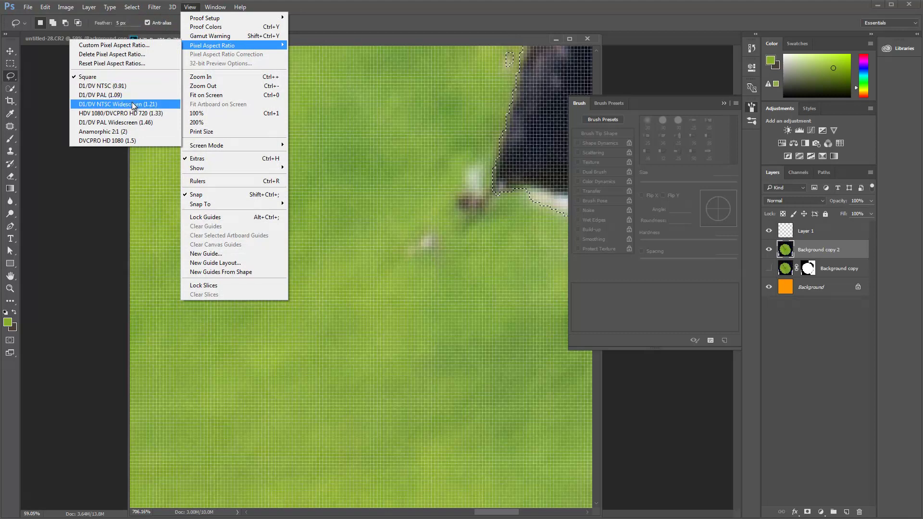
pyautogui.moveTo(228, 169)
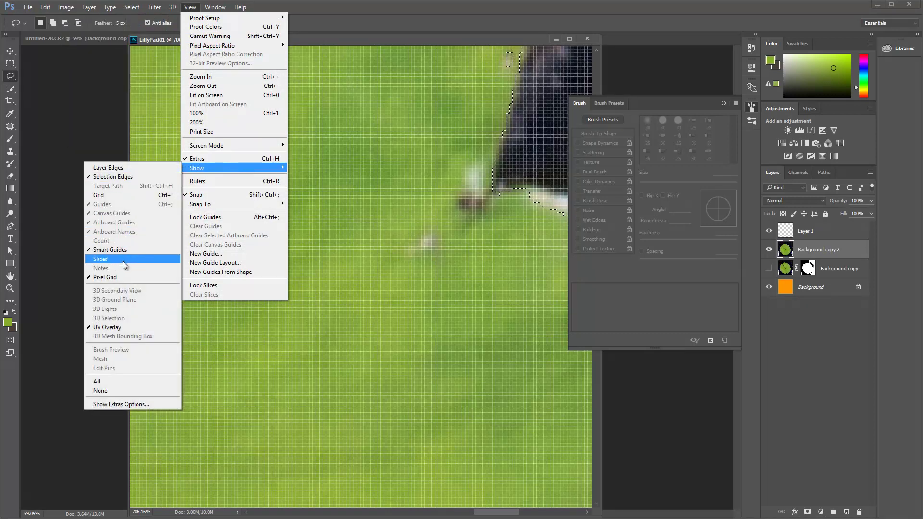
pyautogui.click(124, 277)
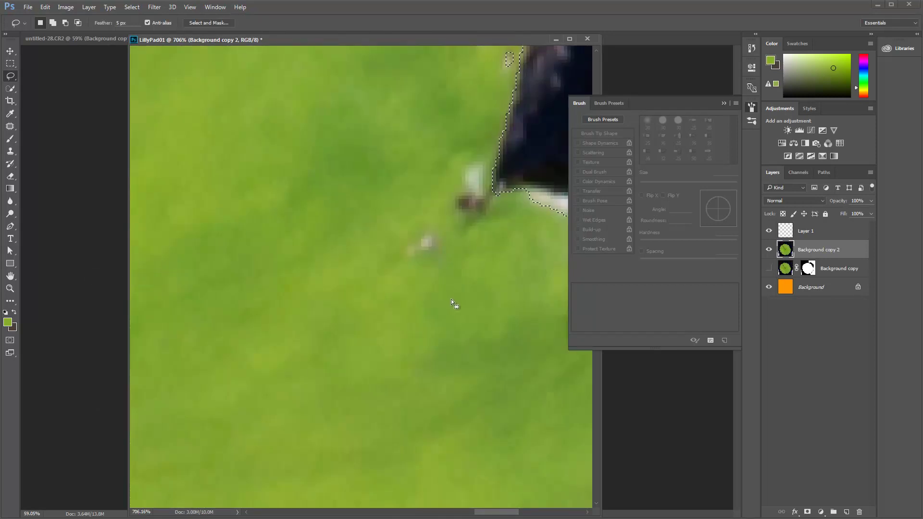
# - Add a layer mask to Background copy 2 from the current leaf selection
pyautogui.press('z')
pyautogui.moveTo(407, 277); pyautogui.dragTo(390, 259)
pyautogui.hotkey('ctrl', '1')
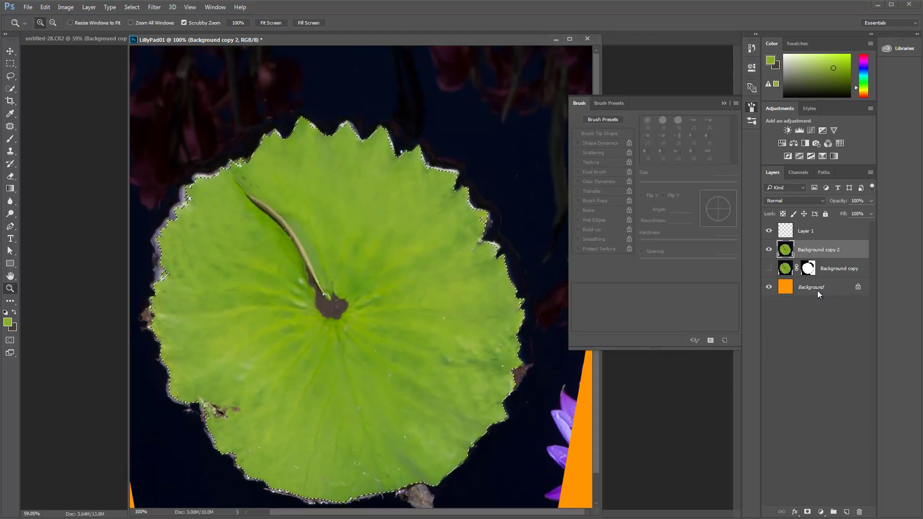
pyautogui.click(808, 512)
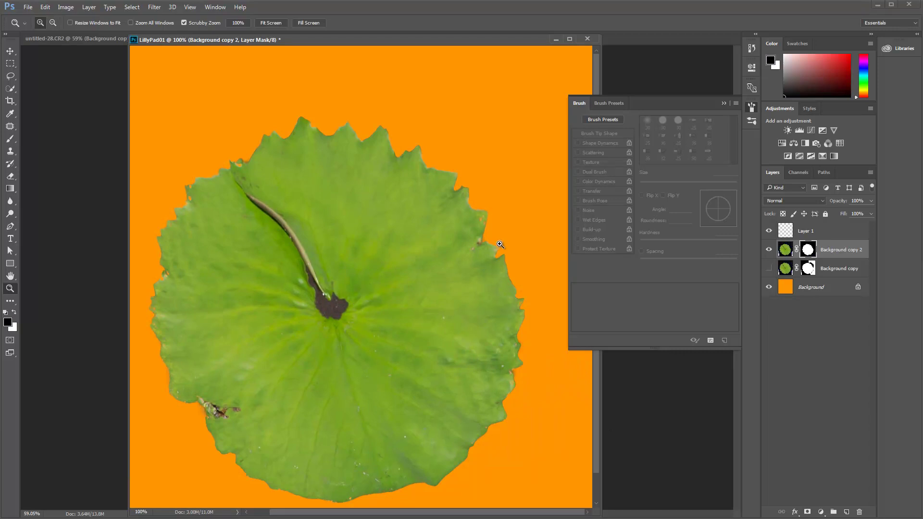
# - Paint white on the layer mask with the 6 px brush over the orange holes at the notch on the leaf's upper-right edge
pyautogui.moveTo(482, 223); pyautogui.dragTo(534, 197)
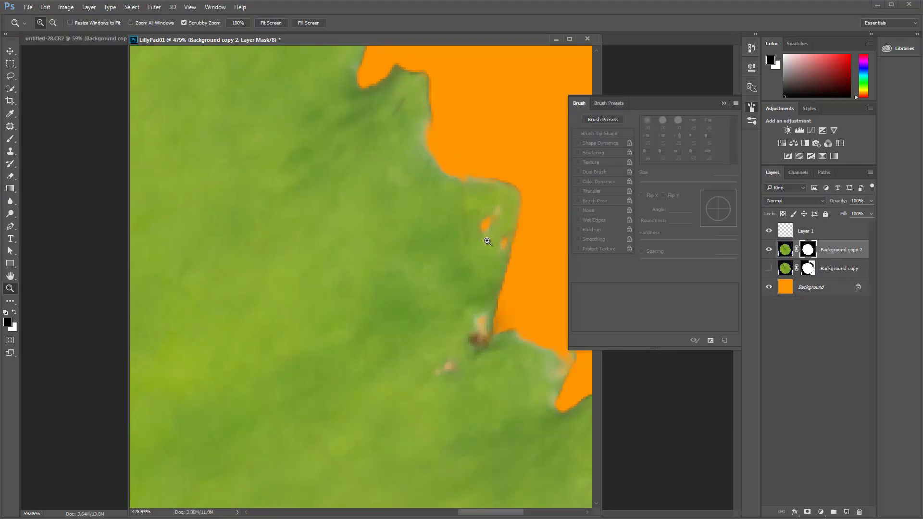
pyautogui.press('b')
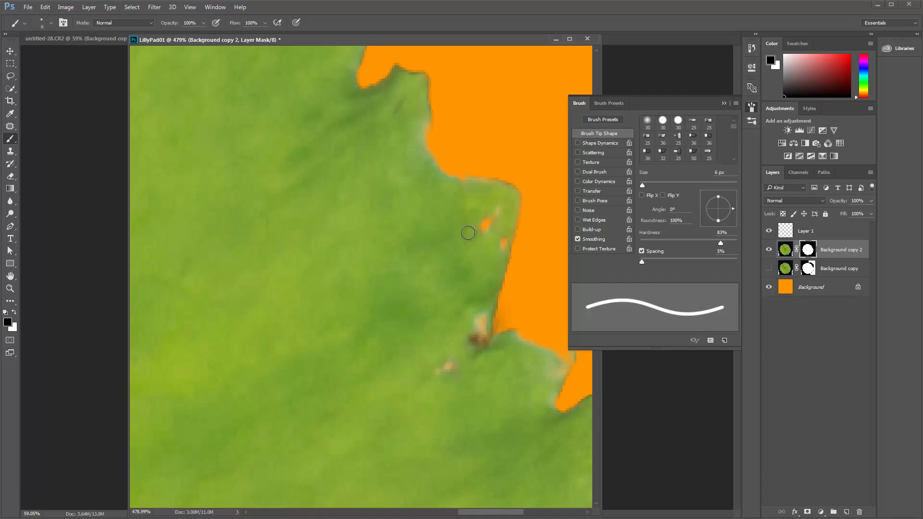
pyautogui.press('x')
pyautogui.moveTo(435, 380); pyautogui.dragTo(439, 325)
# - Paint white on the layer mask over the orange holes along the leaf's left and lower edges
pyautogui.moveTo(336, 323)
pyautogui.mouseDown()
pyautogui.moveTo(426, 322)
pyautogui.moveTo(467, 373)
pyautogui.moveTo(422, 332)
pyautogui.moveTo(377, 230)
pyautogui.mouseUp()
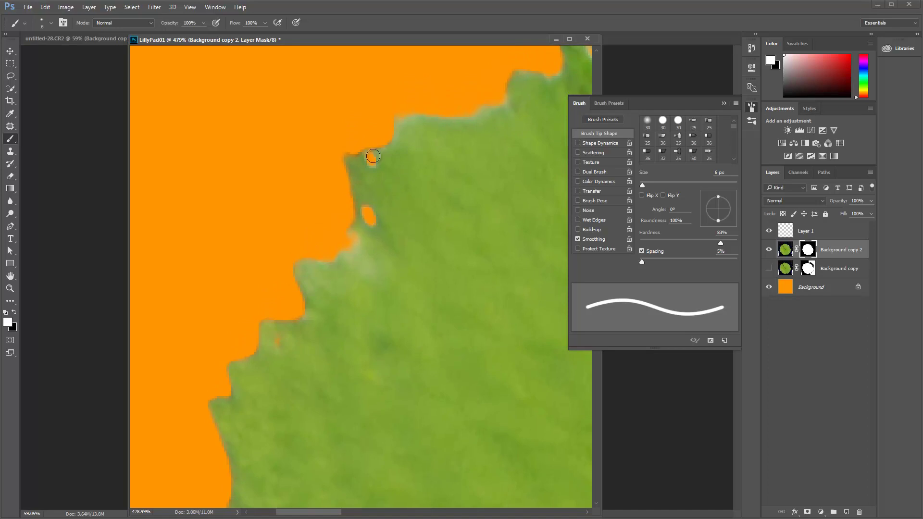
pyautogui.moveTo(397, 182)
pyautogui.mouseDown()
pyautogui.moveTo(354, 253)
pyautogui.moveTo(372, 225)
pyautogui.moveTo(383, 310)
pyautogui.moveTo(393, 310)
pyautogui.mouseUp()
pyautogui.moveTo(311, 363)
pyautogui.mouseDown()
pyautogui.moveTo(319, 316)
pyautogui.moveTo(350, 402)
pyautogui.mouseUp()
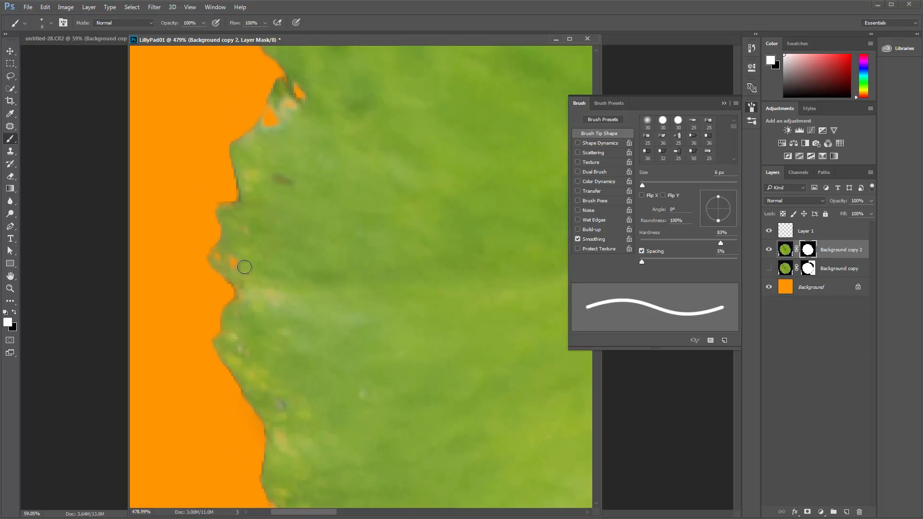
pyautogui.scroll(-8, 268, 268)
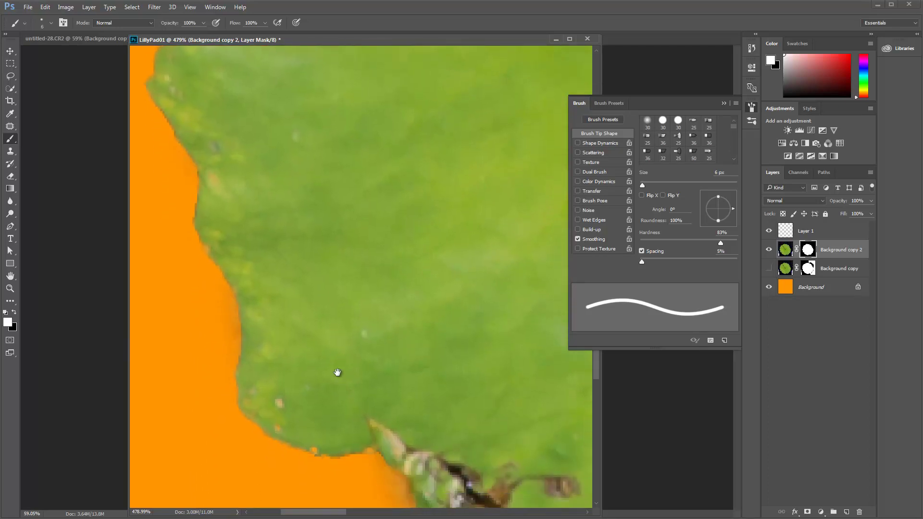
pyautogui.moveTo(303, 359)
pyautogui.mouseDown()
pyautogui.moveTo(354, 226)
pyautogui.moveTo(383, 395)
pyautogui.moveTo(329, 325)
pyautogui.moveTo(353, 319)
pyautogui.moveTo(309, 336)
pyautogui.moveTo(383, 298)
pyautogui.moveTo(305, 414)
pyautogui.mouseUp()
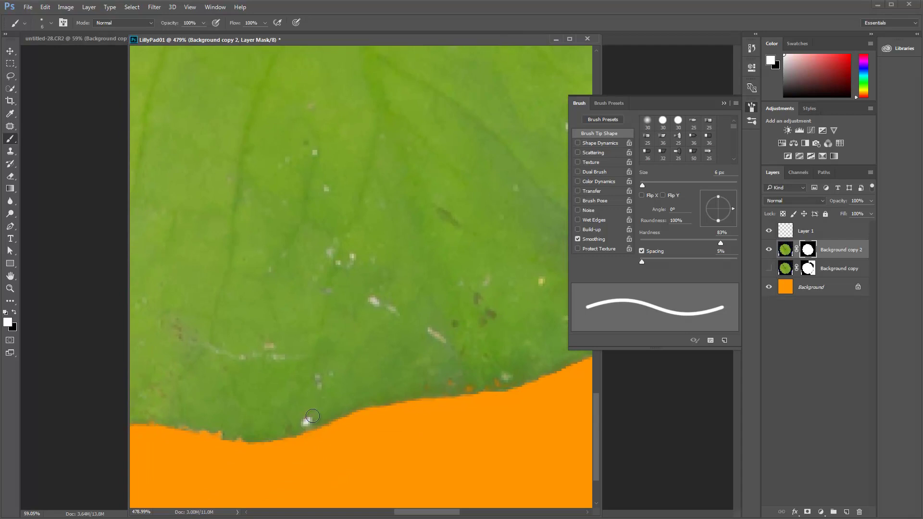
# - Set up the Clone Stamp at 9 px and 51% hardness on the image of Background copy 2
pyautogui.moveTo(372, 335); pyautogui.dragTo(343, 68)
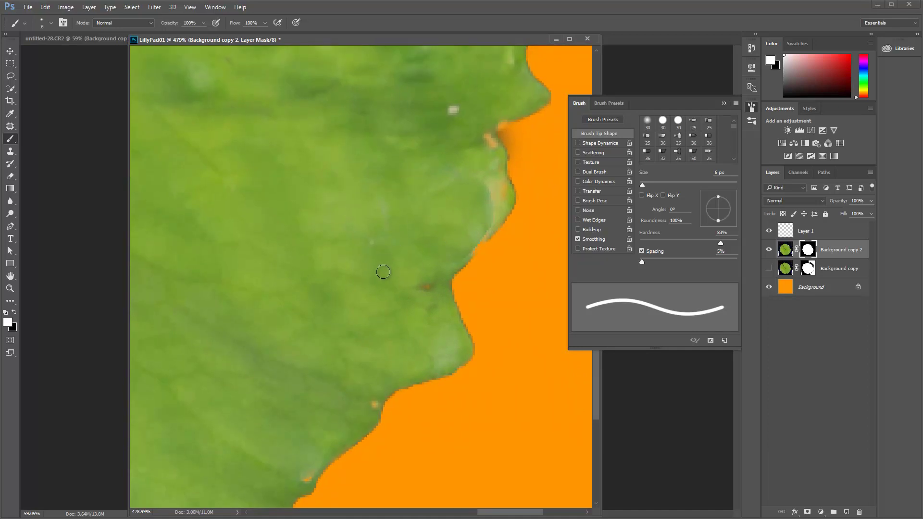
pyautogui.press('s')
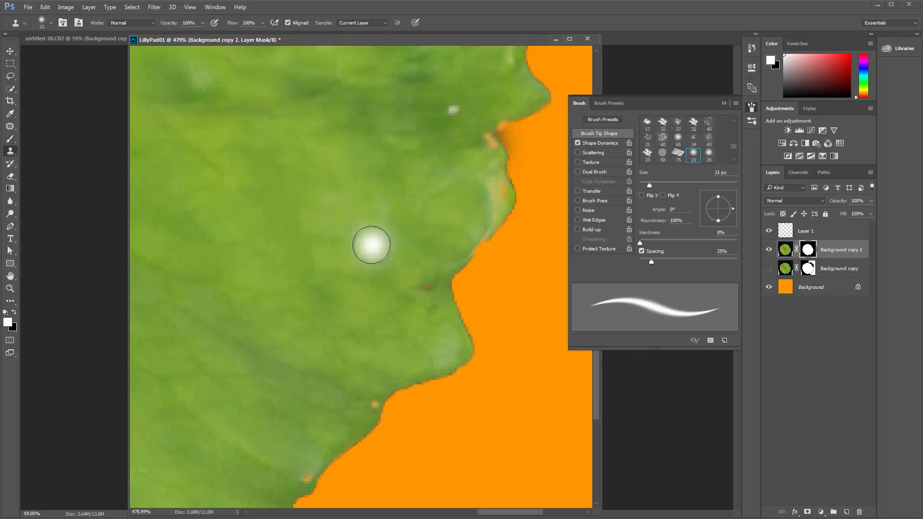
pyautogui.click(784, 250)
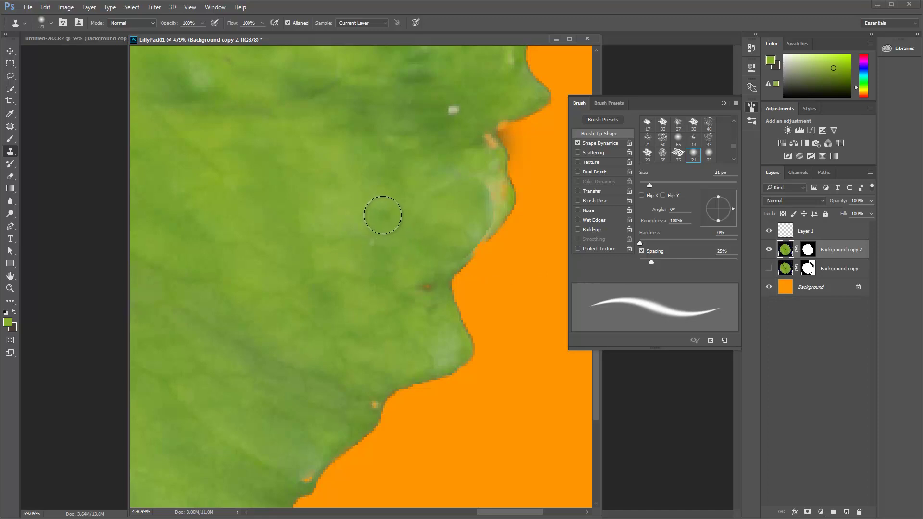
pyautogui.press('[')
pyautogui.press('[')
pyautogui.press('[')
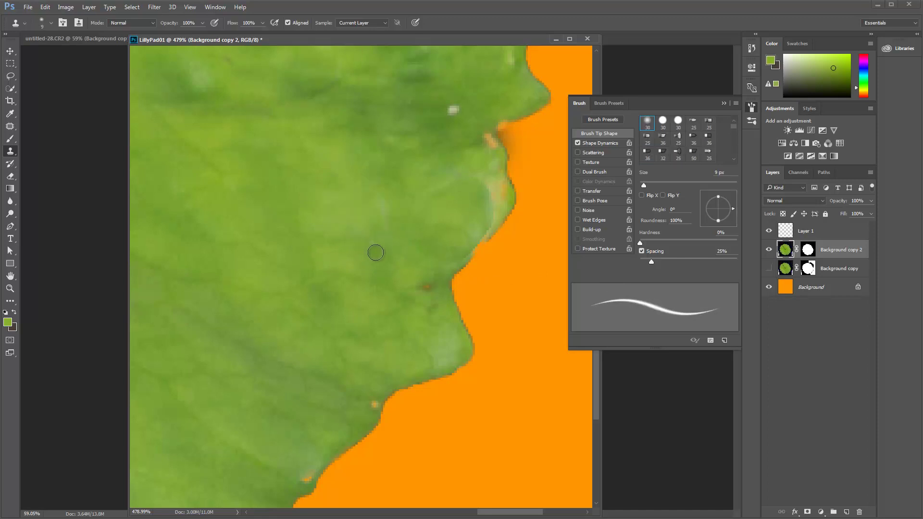
pyautogui.rightClick(316, 218)
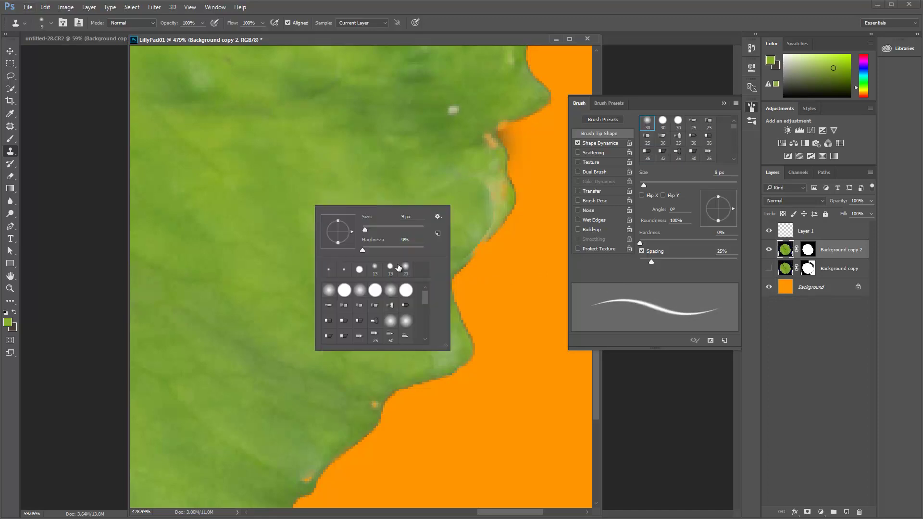
pyautogui.moveTo(365, 248); pyautogui.dragTo(393, 252)
pyautogui.click(449, 13)
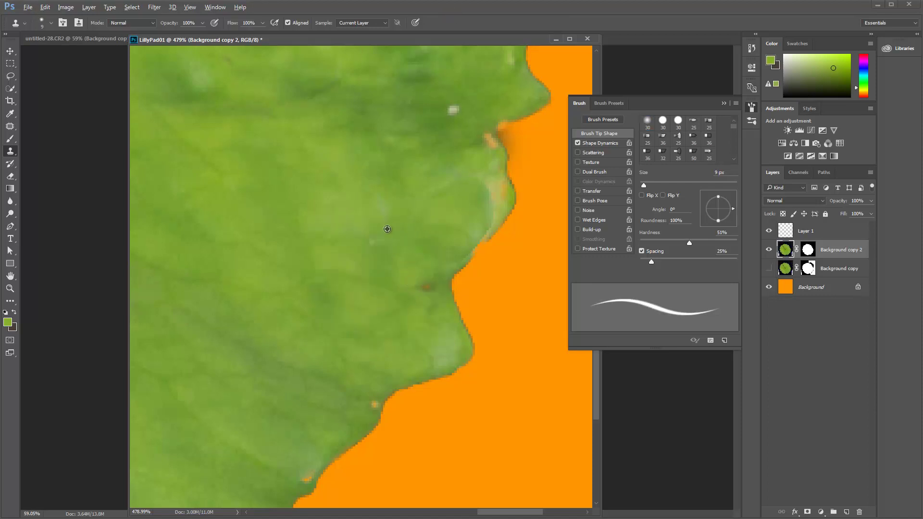
# - Undo the trial clone on the pale right edge, and paint white on the layer mask over the see-through spots there
pyautogui.moveTo(471, 216)
pyautogui.mouseDown()
pyautogui.moveTo(495, 189)
pyautogui.moveTo(486, 229)
pyautogui.moveTo(442, 266)
pyautogui.mouseUp()
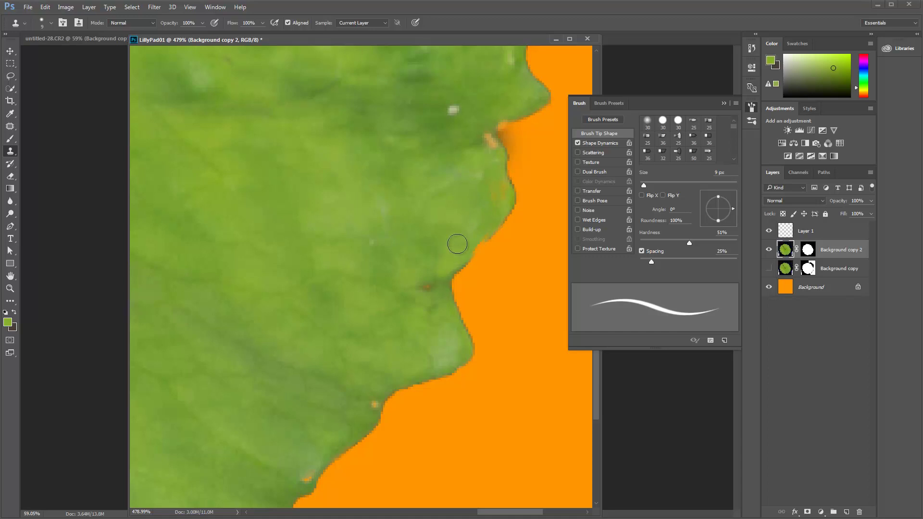
pyautogui.hotkey('ctrl', 'z')
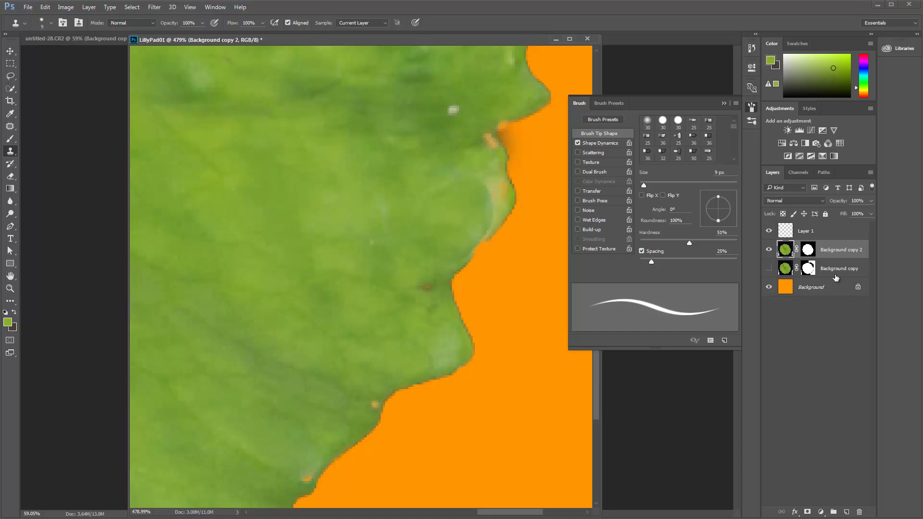
pyautogui.click(810, 252)
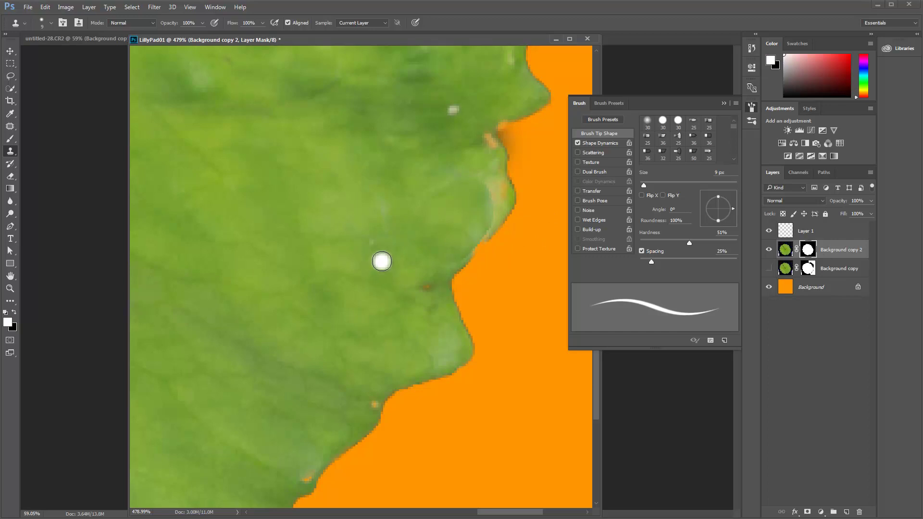
pyautogui.press('b')
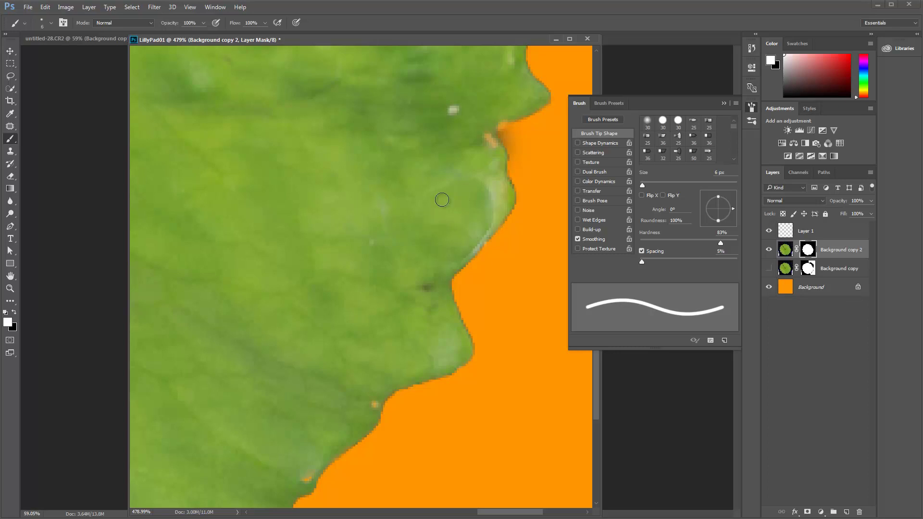
# - Clone green leaf texture over the pale patch on the leaf's right edge, working on the layer image
pyautogui.click(784, 249)
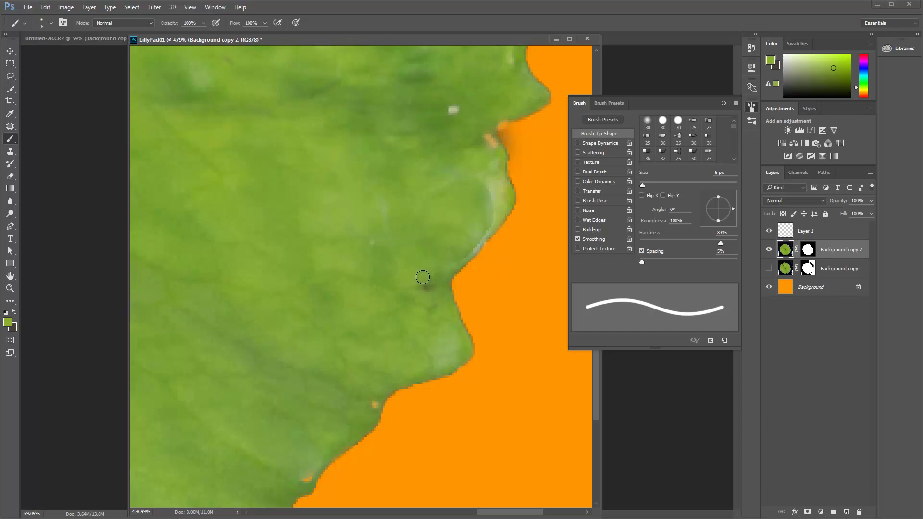
pyautogui.press('s')
pyautogui.keyDown('alt'); pyautogui.click(362, 167); pyautogui.keyUp('alt')
pyautogui.moveTo(460, 255)
pyautogui.mouseDown()
pyautogui.moveTo(494, 205)
pyautogui.moveTo(478, 185)
pyautogui.moveTo(498, 192)
pyautogui.moveTo(496, 206)
pyautogui.moveTo(487, 197)
pyautogui.moveTo(483, 222)
pyautogui.moveTo(462, 221)
pyautogui.mouseUp()
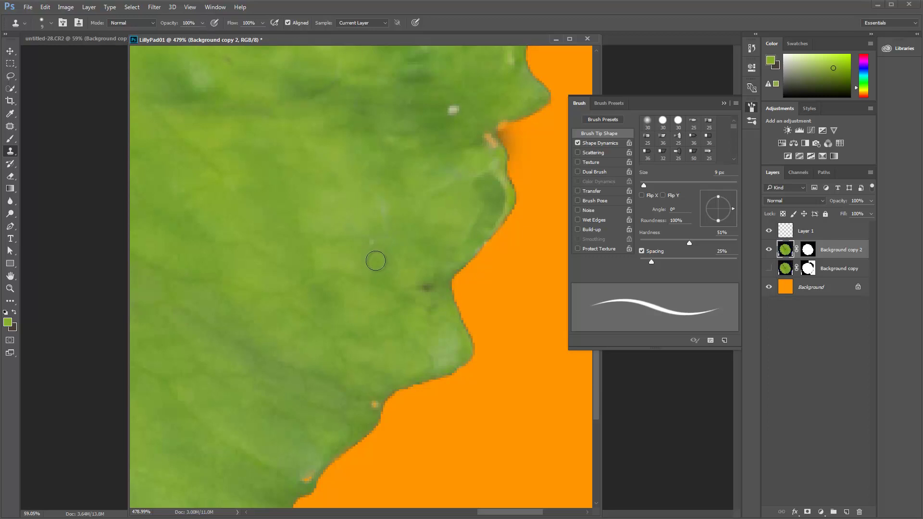
# - Blend the cloned patch along the leaf's right edge and the nearby dark spot with the Clone Stamp at 40% opacity
pyautogui.press('4')
pyautogui.moveTo(465, 186)
pyautogui.mouseDown()
pyautogui.moveTo(475, 208)
pyautogui.moveTo(487, 209)
pyautogui.moveTo(478, 186)
pyautogui.moveTo(492, 208)
pyautogui.moveTo(479, 177)
pyautogui.moveTo(487, 211)
pyautogui.moveTo(479, 207)
pyautogui.moveTo(465, 231)
pyautogui.moveTo(479, 223)
pyautogui.moveTo(491, 179)
pyautogui.moveTo(492, 214)
pyautogui.moveTo(497, 181)
pyautogui.moveTo(503, 202)
pyautogui.moveTo(494, 169)
pyautogui.moveTo(500, 214)
pyautogui.moveTo(491, 221)
pyautogui.moveTo(489, 198)
pyautogui.mouseUp()
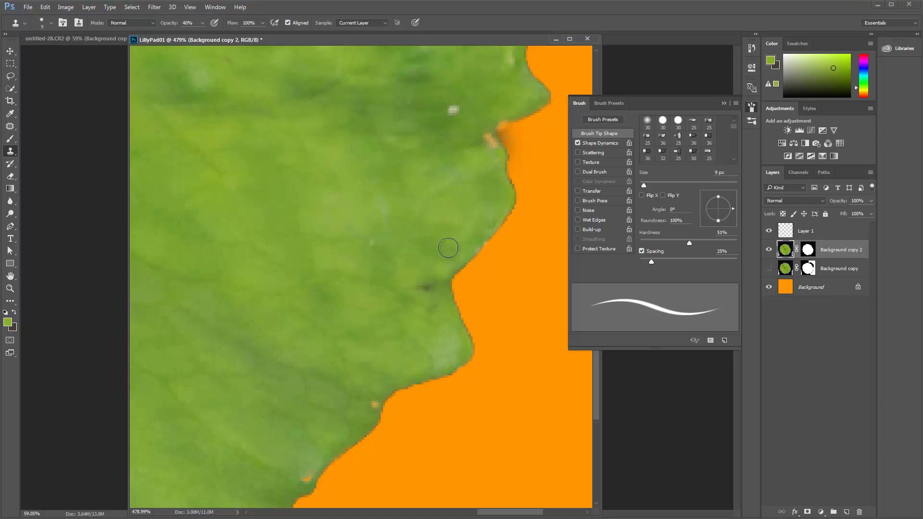
pyautogui.moveTo(478, 241)
pyautogui.mouseDown()
pyautogui.moveTo(426, 274)
pyautogui.moveTo(426, 289)
pyautogui.mouseUp()
pyautogui.hotkey('ctrl', '0')
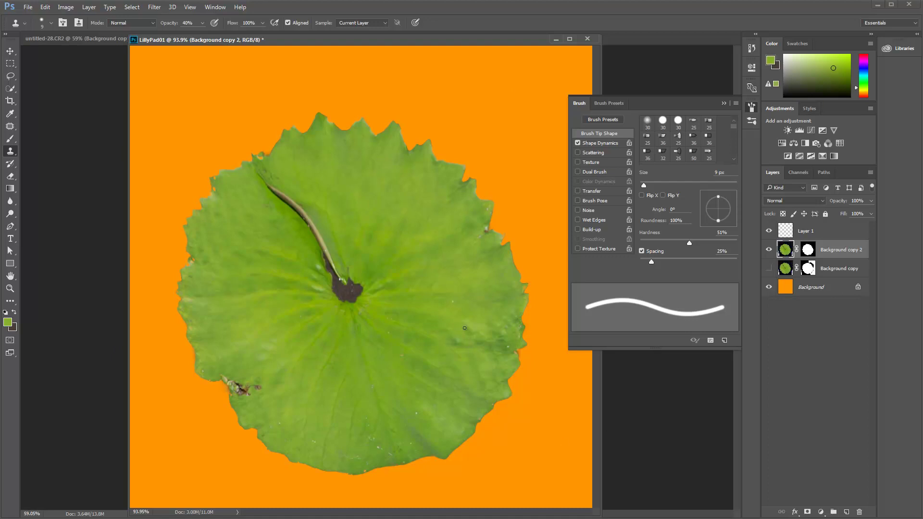
pyautogui.click(723, 103)
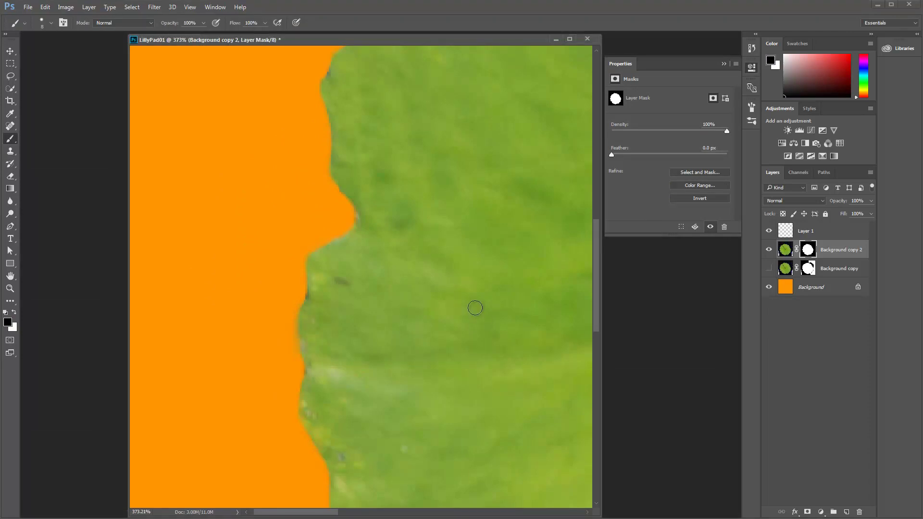
# - Lasso the leaf's interior just inside its outline on the layer mask, make white the foreground color, and clear the selection
pyautogui.press('z')
pyautogui.keyDown('alt'); pyautogui.click(460, 318); pyautogui.keyUp('alt')
pyautogui.scroll(-5, 460, 319)
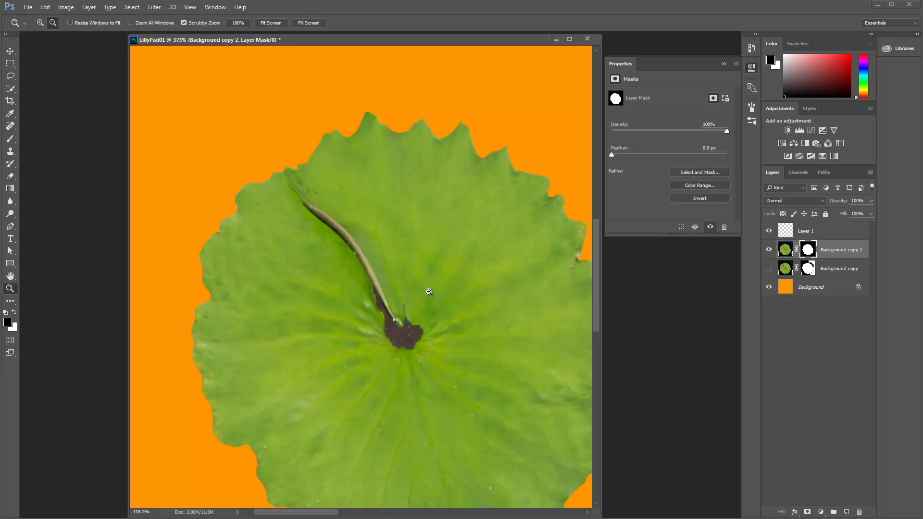
pyautogui.moveTo(434, 360); pyautogui.dragTo(394, 292)
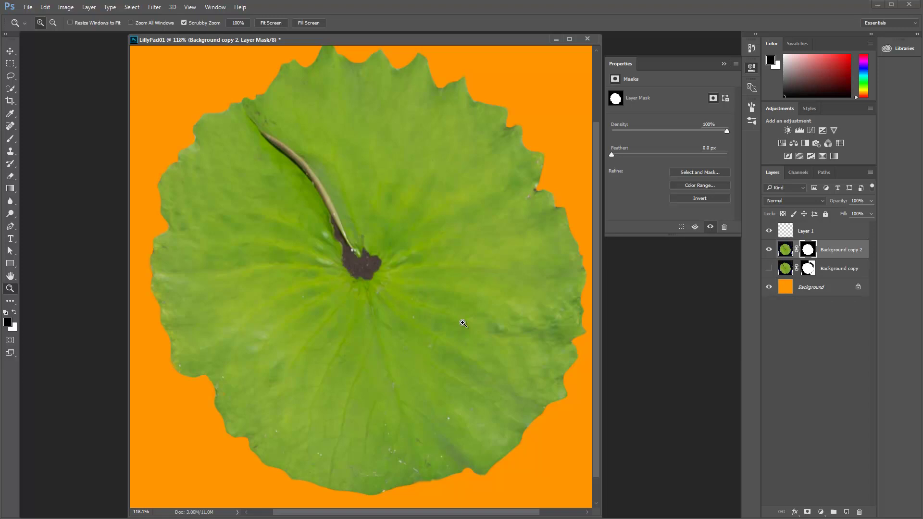
pyautogui.press('l')
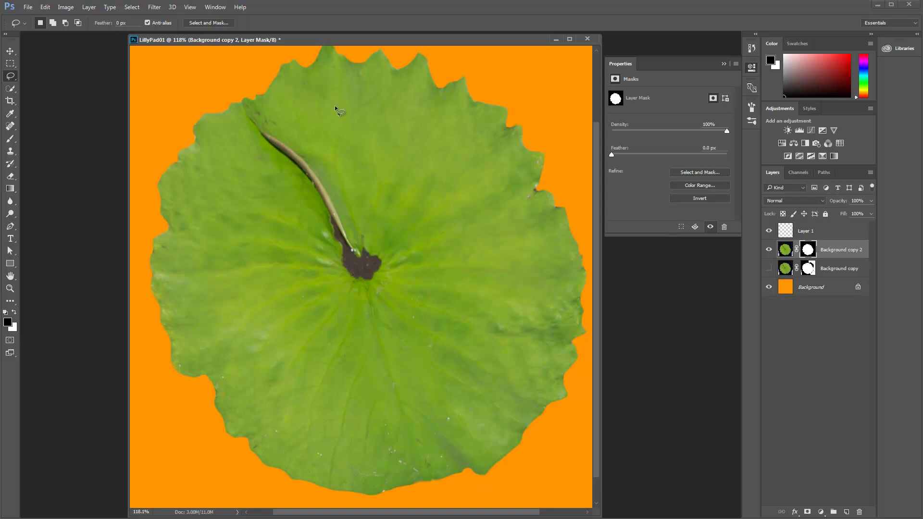
pyautogui.moveTo(330, 87)
pyautogui.mouseDown()
pyautogui.moveTo(291, 105)
pyautogui.moveTo(347, 423)
pyautogui.moveTo(536, 326)
pyautogui.moveTo(358, 147)
pyautogui.mouseUp()
pyautogui.hotkey('ctrl', 'd')
pyautogui.moveTo(267, 99)
pyautogui.mouseDown()
pyautogui.moveTo(216, 128)
pyautogui.moveTo(179, 182)
pyautogui.moveTo(175, 254)
pyautogui.moveTo(186, 333)
pyautogui.moveTo(249, 410)
pyautogui.moveTo(297, 451)
pyautogui.moveTo(335, 463)
pyautogui.moveTo(416, 466)
pyautogui.moveTo(484, 435)
pyautogui.moveTo(515, 408)
pyautogui.moveTo(566, 308)
pyautogui.moveTo(558, 260)
pyautogui.moveTo(538, 222)
pyautogui.moveTo(469, 126)
pyautogui.moveTo(435, 102)
pyautogui.moveTo(372, 79)
pyautogui.moveTo(320, 77)
pyautogui.moveTo(267, 100)
pyautogui.mouseUp()
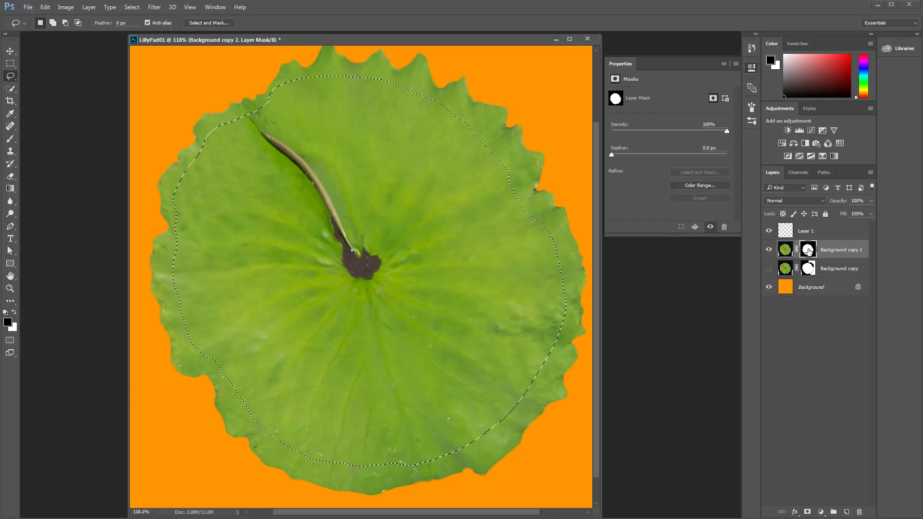
pyautogui.click(14, 311)
pyautogui.hotkey('ctrl', 'd')
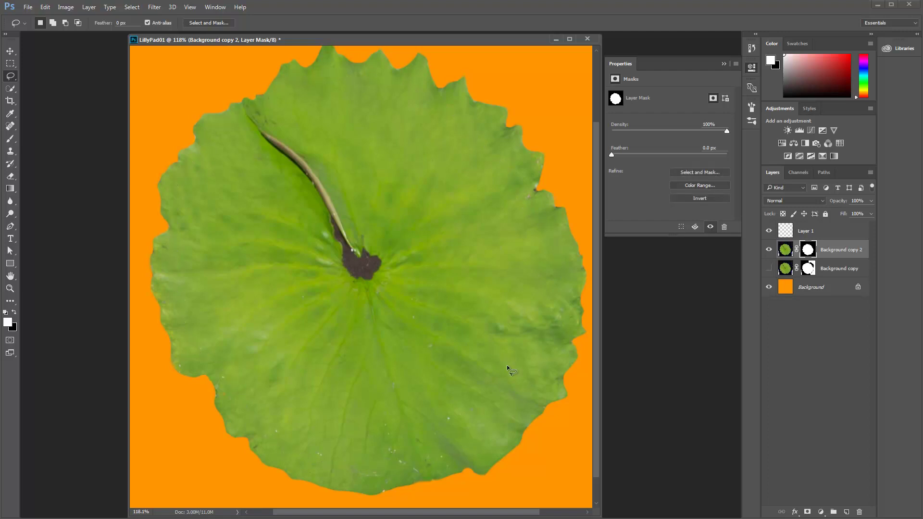
# - Open Select and Mask for the layer mask of Background copy 2, keeping the mask feather at 0 px
pyautogui.press('b')
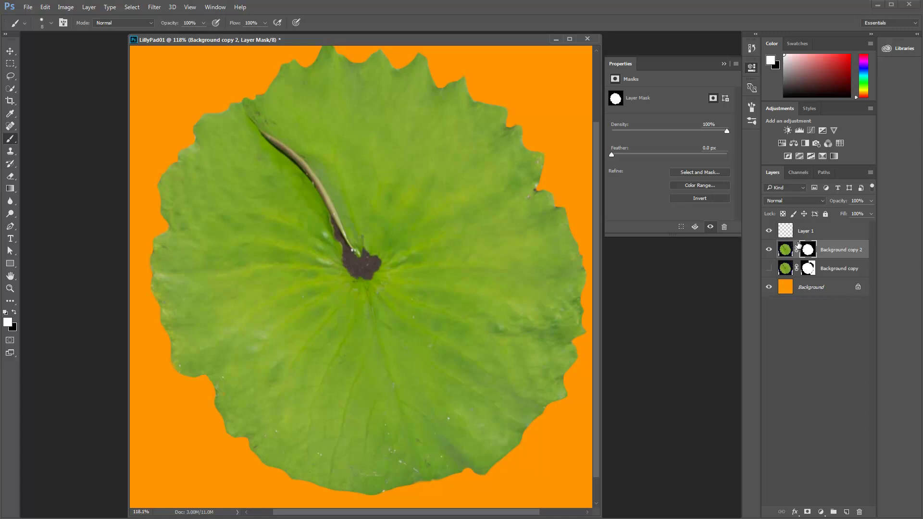
pyautogui.click(723, 64)
pyautogui.doubleClick(807, 249)
pyautogui.moveTo(611, 154)
pyautogui.mouseDown()
pyautogui.moveTo(641, 164)
pyautogui.moveTo(597, 165)
pyautogui.mouseUp()
pyautogui.click(697, 172)
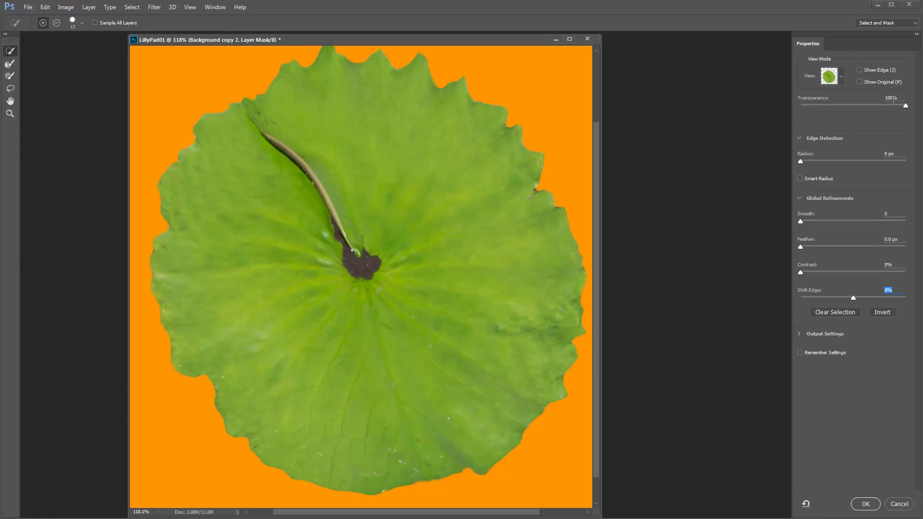
# - Set the mask's Smooth refinement to 55 with 100% view transparency, examining the leaf's upper-right edge up close
pyautogui.moveTo(907, 104)
pyautogui.mouseDown()
pyautogui.moveTo(830, 111)
pyautogui.moveTo(912, 112)
pyautogui.mouseUp()
pyautogui.moveTo(800, 220); pyautogui.dragTo(807, 222)
pyautogui.press('z')
pyautogui.moveTo(493, 114); pyautogui.dragTo(420, 309)
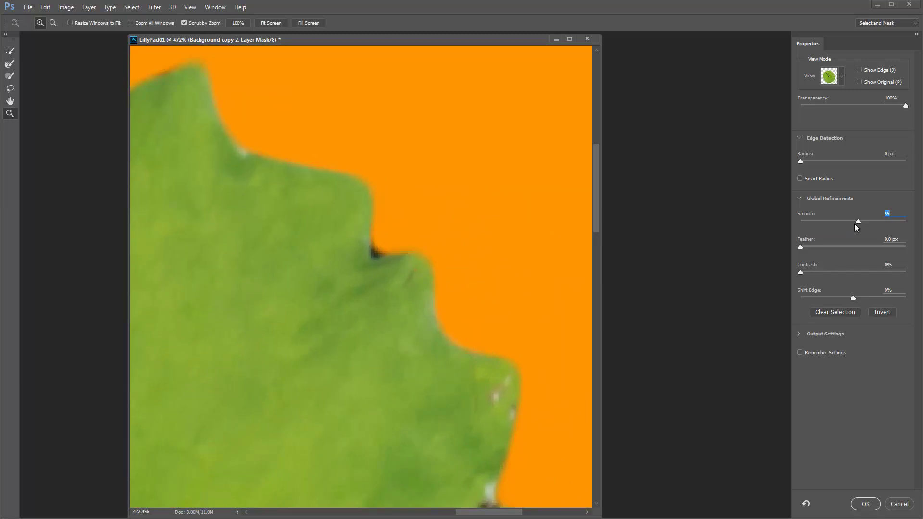
# - Reduce the mask's Smooth refinement to 11 and check the leaf's upper-right edge
pyautogui.moveTo(855, 221); pyautogui.dragTo(812, 230)
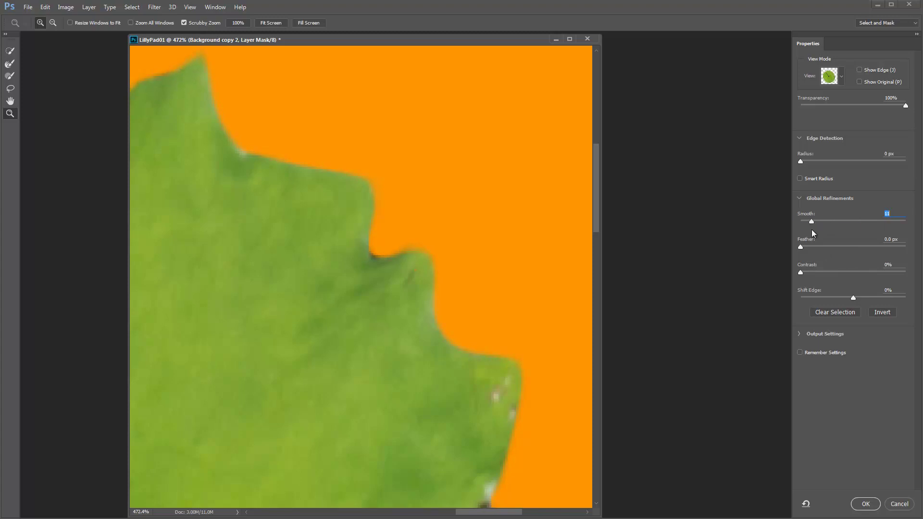
pyautogui.press('alt')
pyautogui.moveTo(451, 319); pyautogui.dragTo(403, 293)
pyautogui.moveTo(317, 321); pyautogui.dragTo(432, 393)
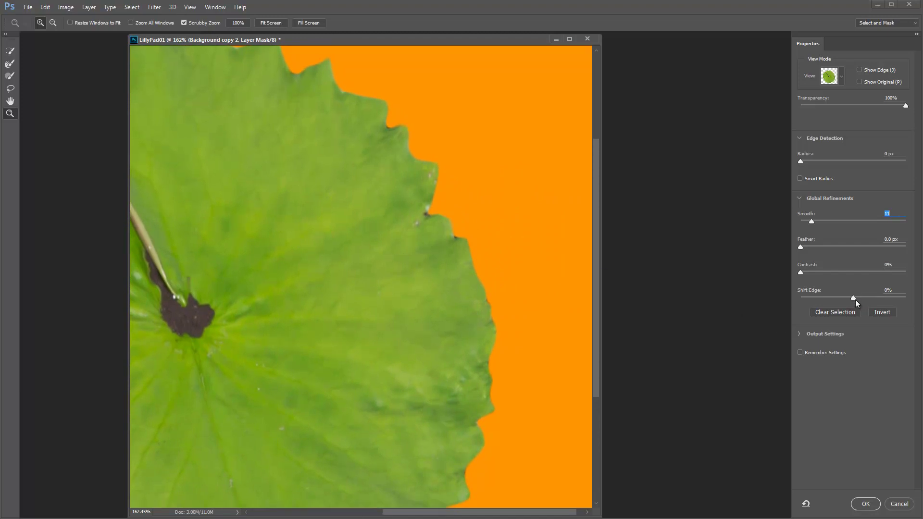
# - Set the mask's Shift Edge to -84%, Feather to 1.8 px and Contrast to 27%, and apply the refinement
pyautogui.moveTo(473, 207); pyautogui.dragTo(522, 212)
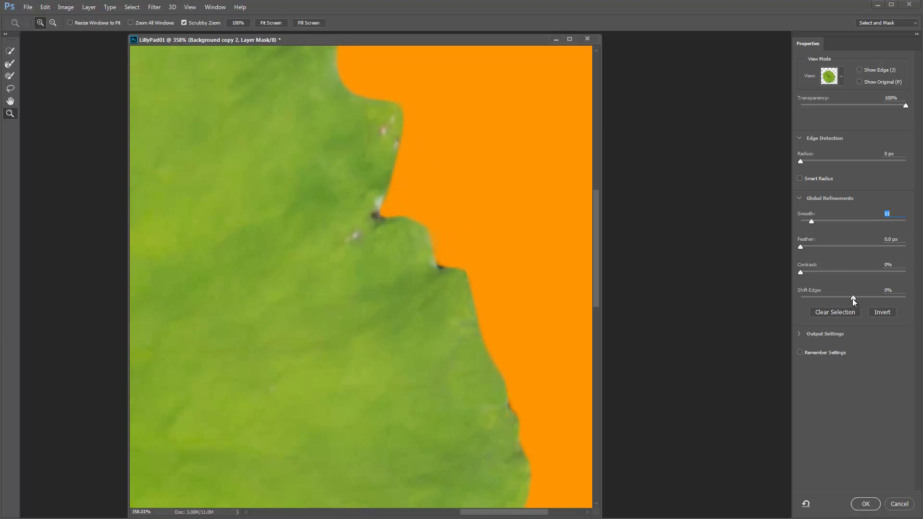
pyautogui.moveTo(852, 299); pyautogui.dragTo(811, 306)
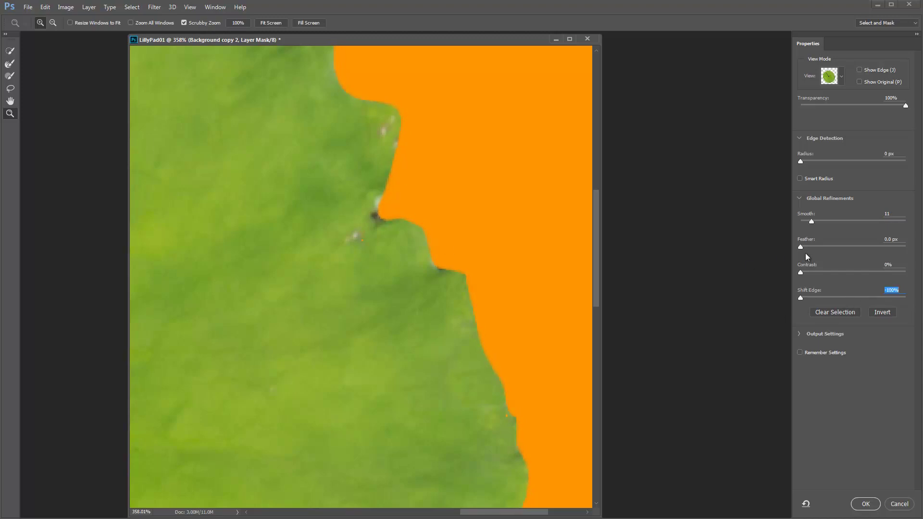
pyautogui.moveTo(803, 297)
pyautogui.mouseDown()
pyautogui.moveTo(905, 298)
pyautogui.moveTo(808, 309)
pyautogui.mouseUp()
pyautogui.moveTo(800, 247); pyautogui.dragTo(810, 273)
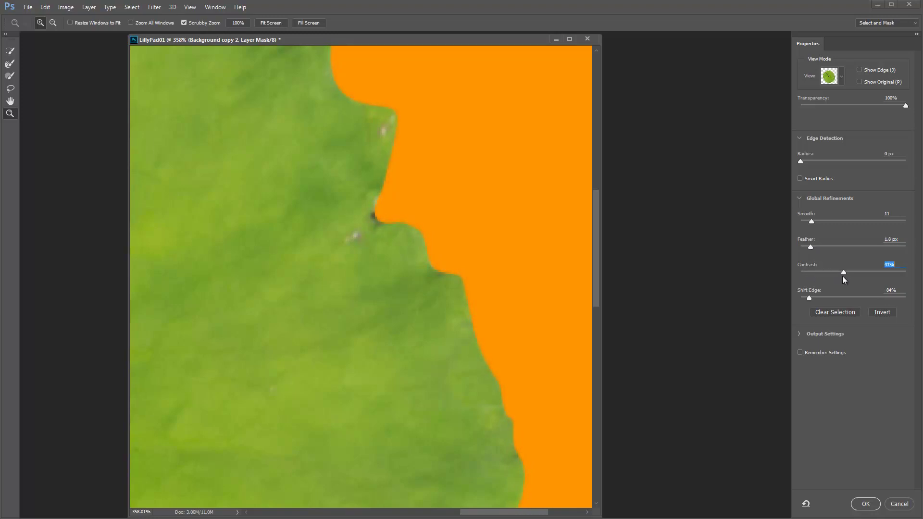
pyautogui.moveTo(457, 247); pyautogui.dragTo(415, 225)
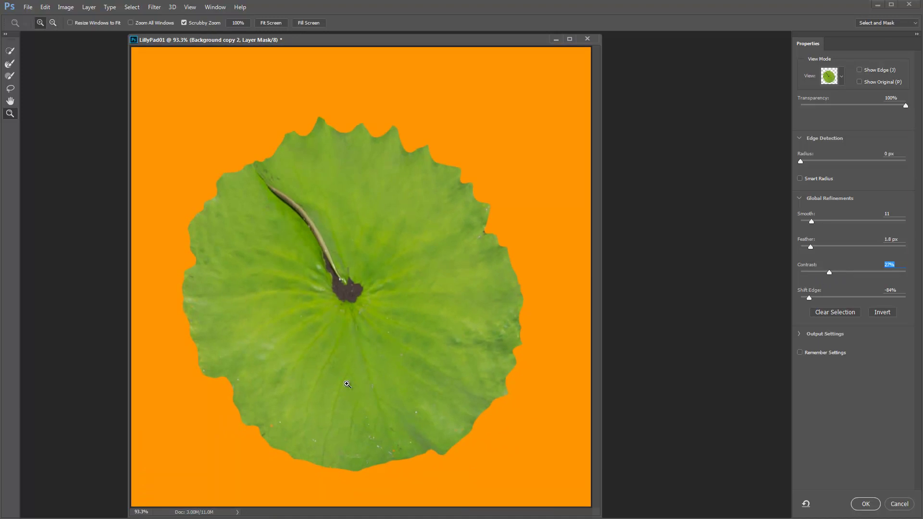
pyautogui.moveTo(462, 425); pyautogui.dragTo(486, 395)
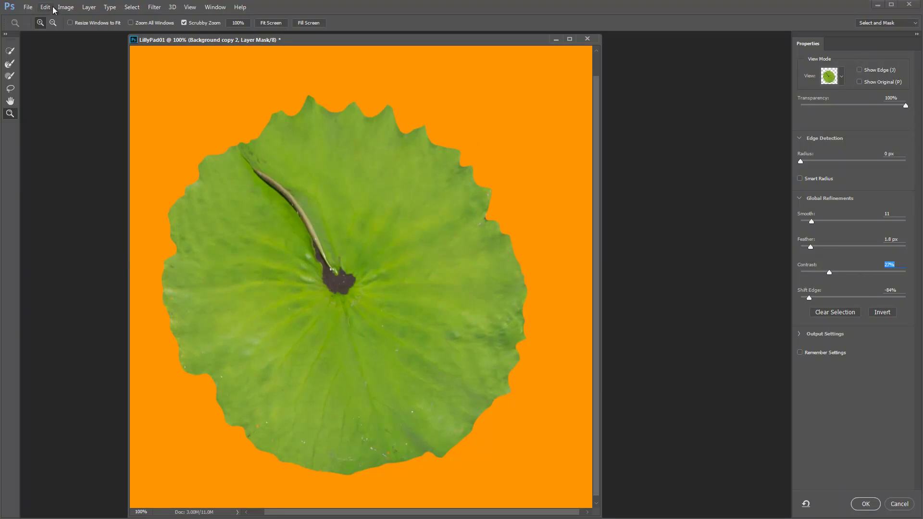
pyautogui.click(865, 504)
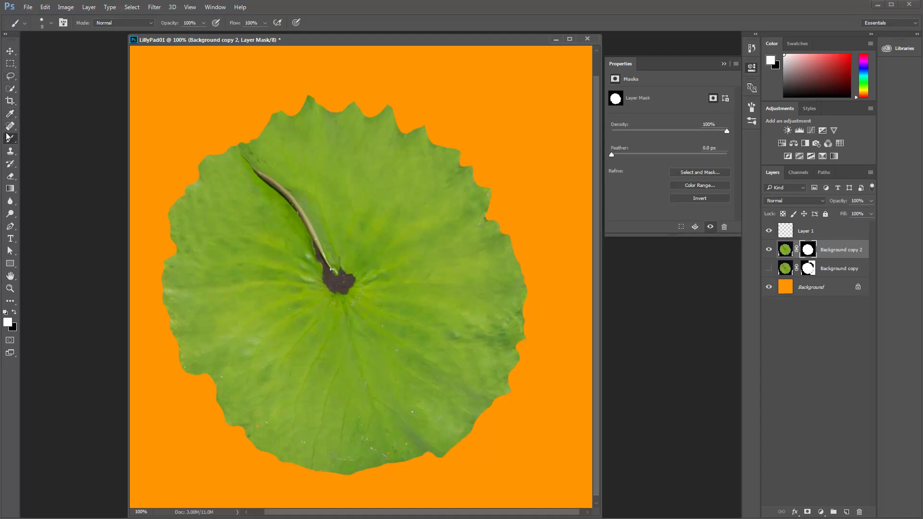
# - Sample the green above the leaf's center using the Magic Wand at tolerance 32
pyautogui.click(10, 90)
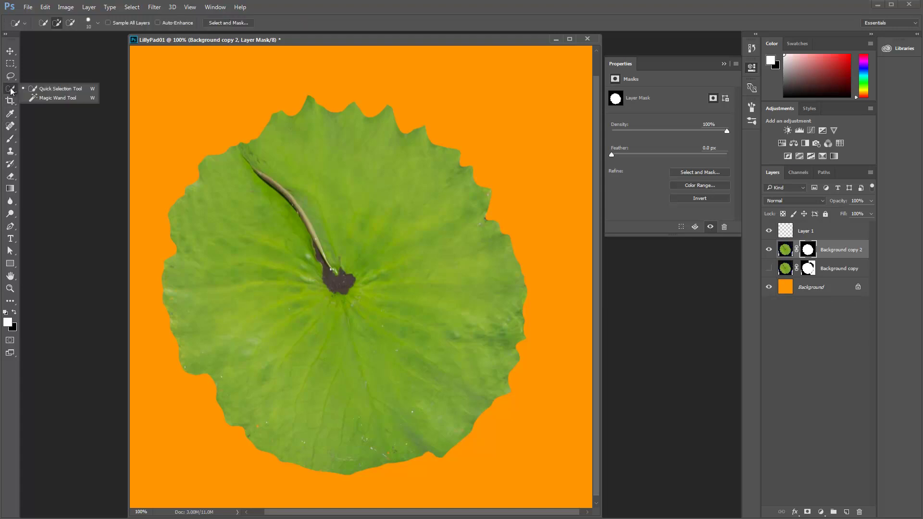
pyautogui.click(59, 98)
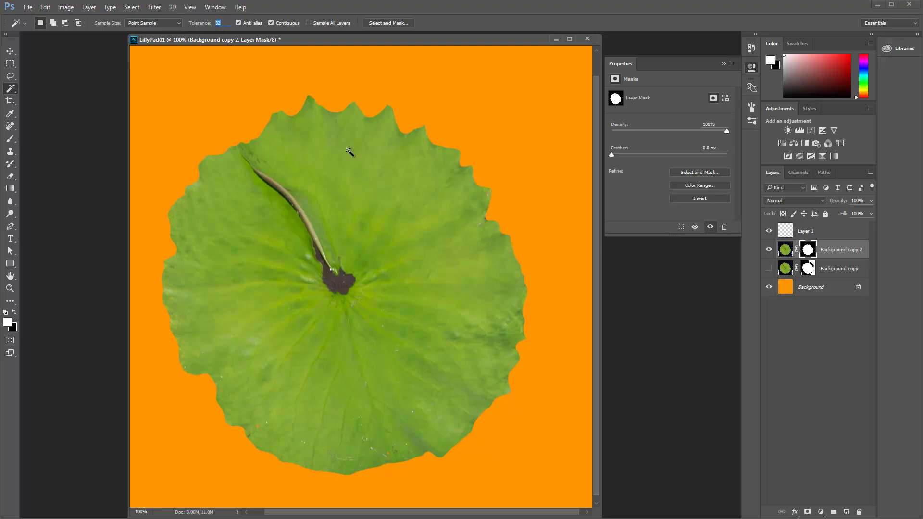
pyautogui.click(360, 211)
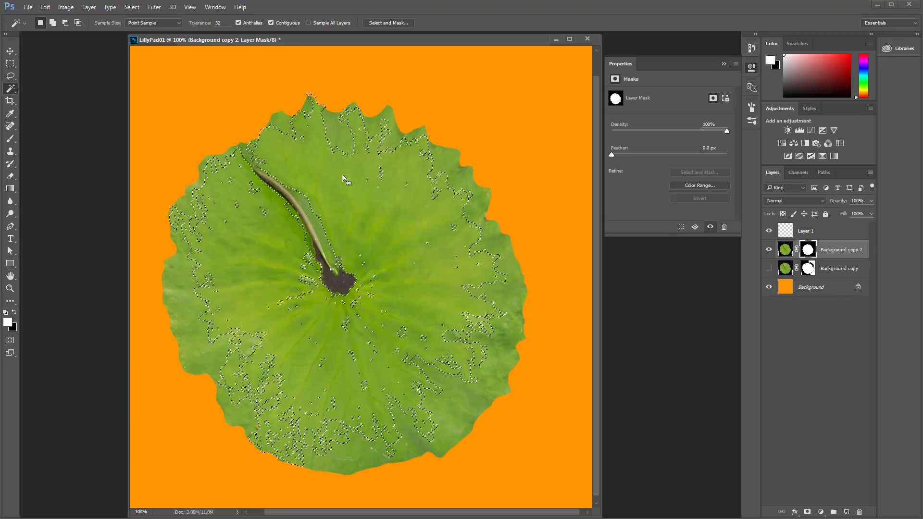
# - Clear the selection and reselect the leaf's green area using the Magic Wand at tolerance 80
pyautogui.click(192, 23)
pyautogui.hotkey('shift', 'w')
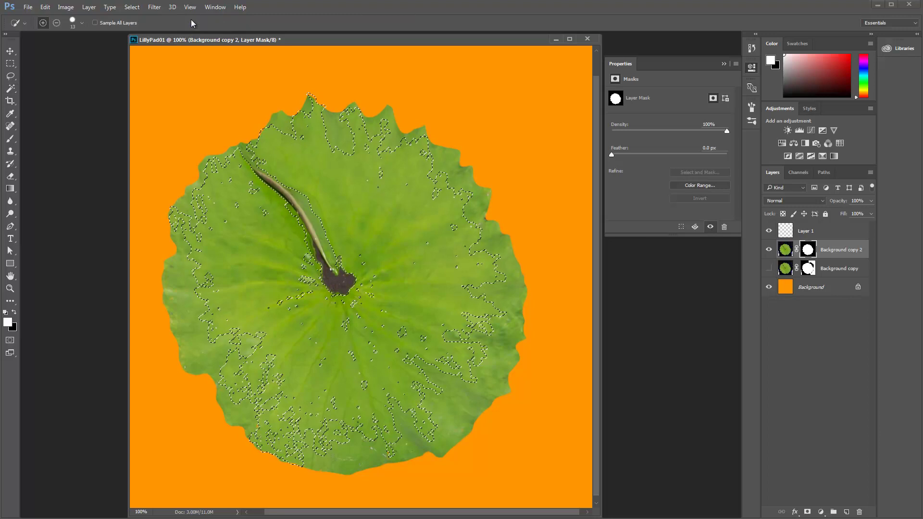
pyautogui.hotkey('ctrl', 'd')
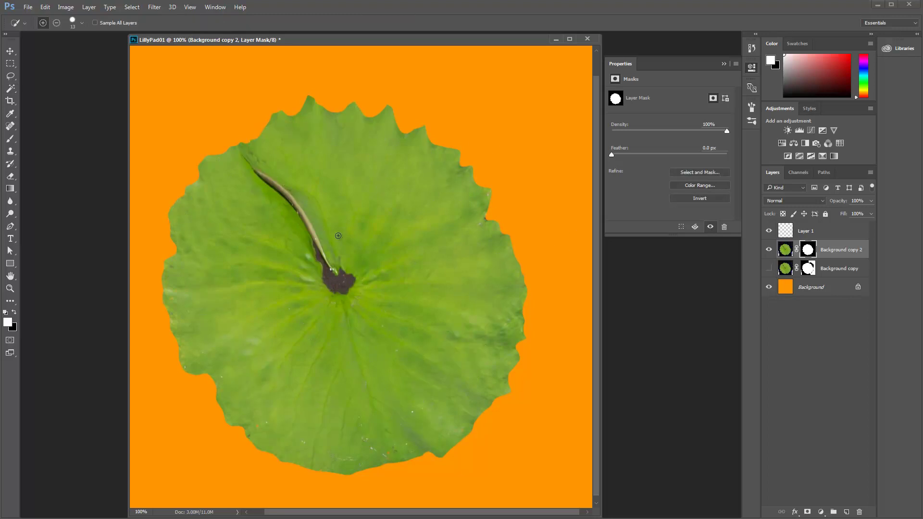
pyautogui.click(365, 245)
pyautogui.click(475, 196)
pyautogui.click(10, 88)
pyautogui.click(362, 219)
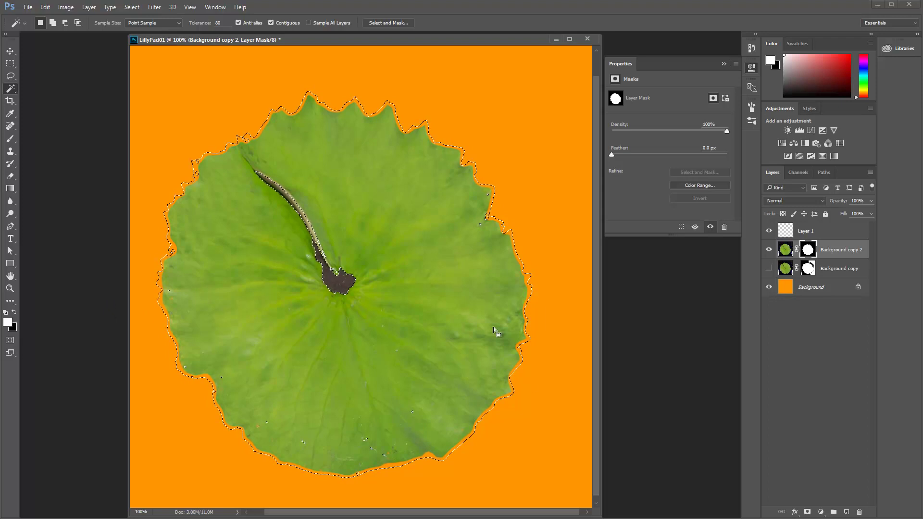
pyautogui.scroll(2, 514, 372)
pyautogui.scroll(-3, 509, 356)
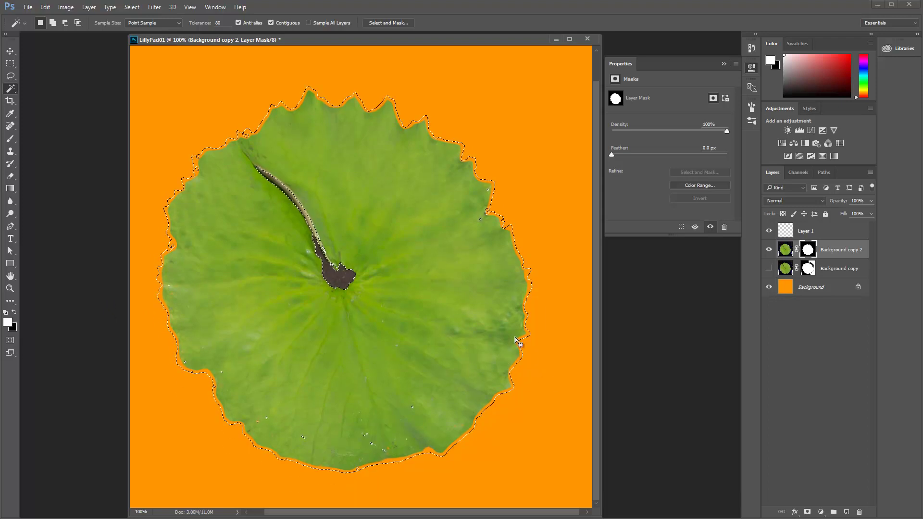
# - Target the image of Background copy 2, select the green near the leaf's center at tolerance 1, and inspect the selection up close
pyautogui.click(786, 248)
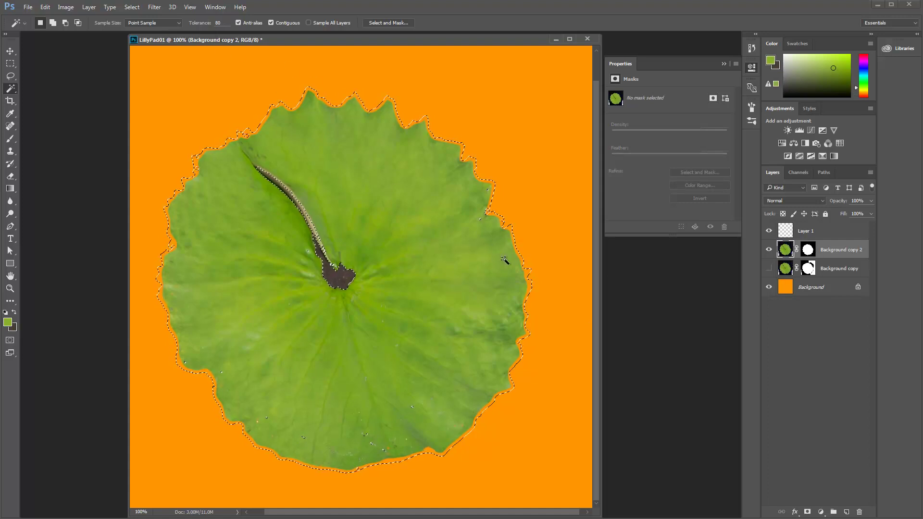
pyautogui.click(219, 23)
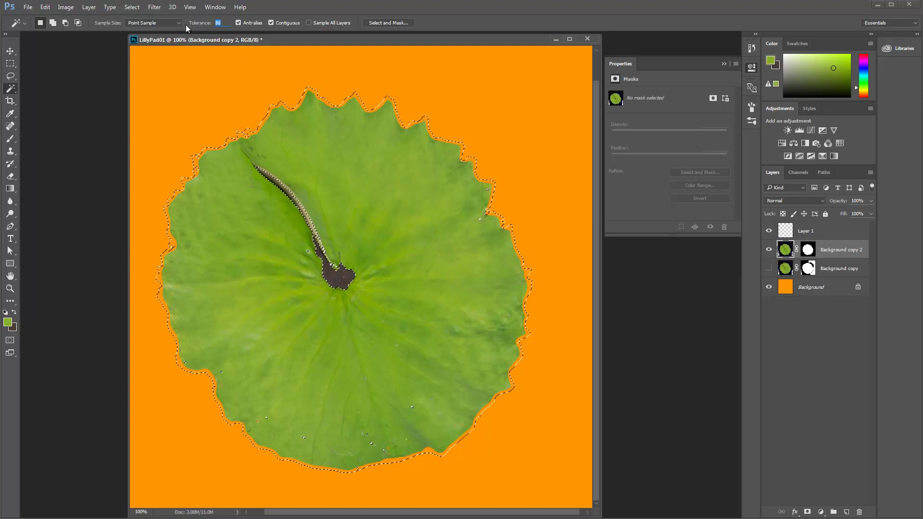
pyautogui.write('1')
pyautogui.click(329, 136)
pyautogui.press('z')
pyautogui.moveTo(400, 236); pyautogui.dragTo(449, 239)
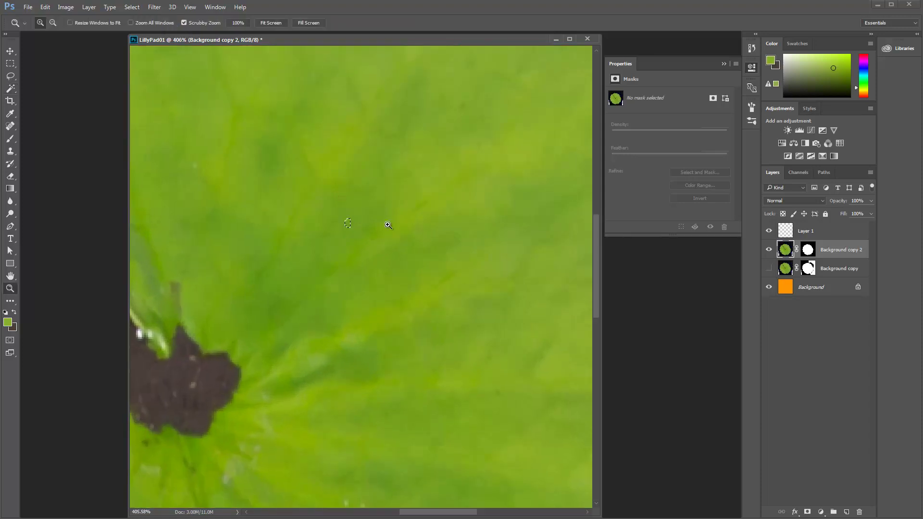
pyautogui.moveTo(382, 247); pyautogui.dragTo(336, 212)
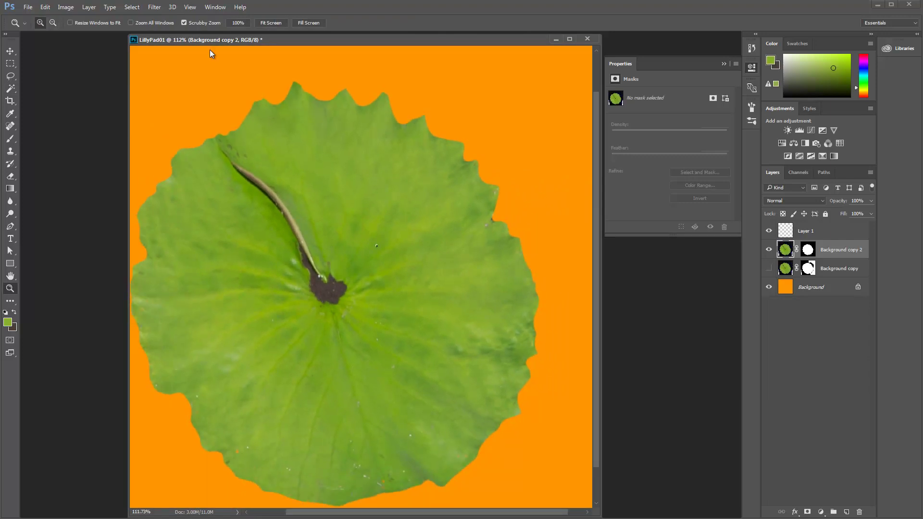
# - Replace the selection with the leaf's green area using the Magic Wand at tolerance 50, with Contiguous enabled
pyautogui.press('w')
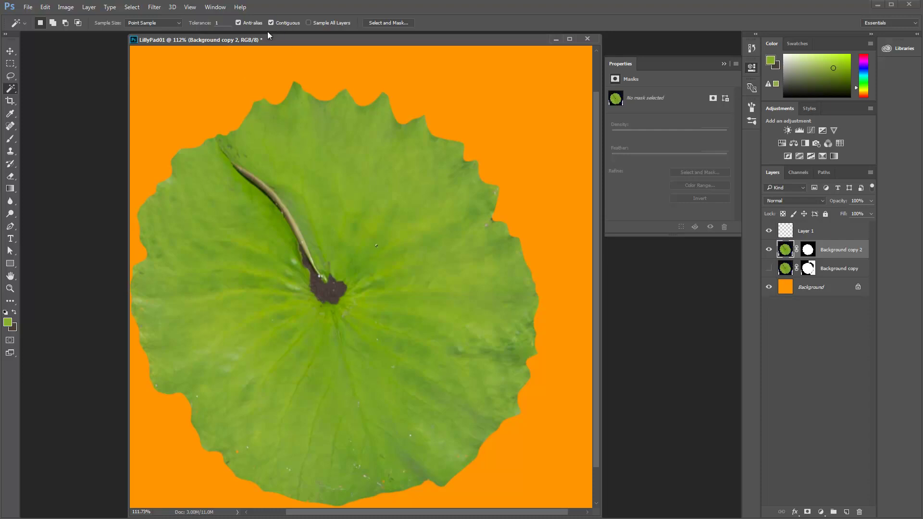
pyautogui.click(358, 185)
pyautogui.click(271, 22)
pyautogui.hotkey('ctrl', 'd')
pyautogui.click(326, 204)
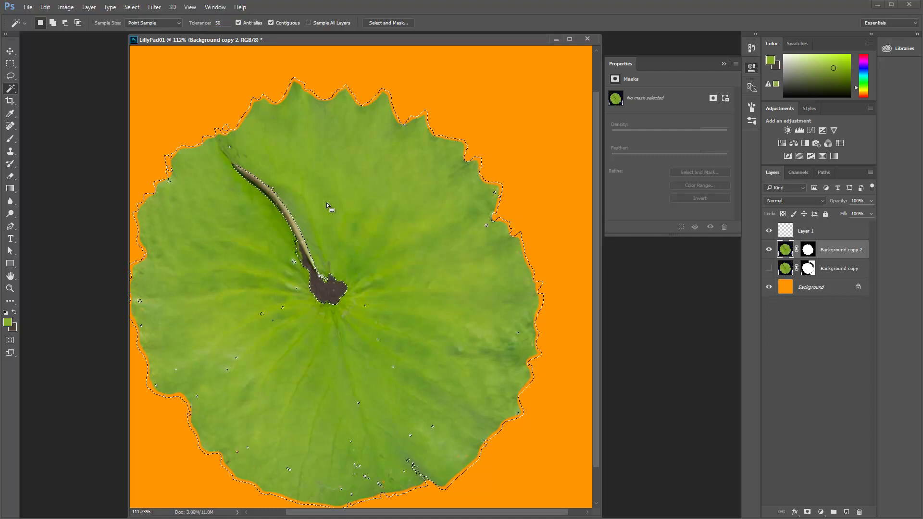
pyautogui.scroll(1, 289, 326)
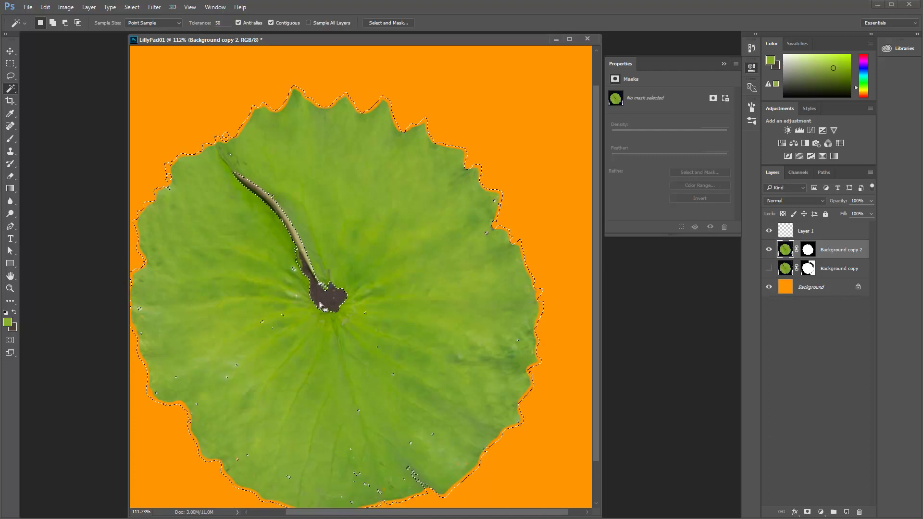
# - Add the small unselected patches below and left of the leaf's dark center to the selection
pyautogui.press('z')
pyautogui.moveTo(264, 320); pyautogui.dragTo(328, 293)
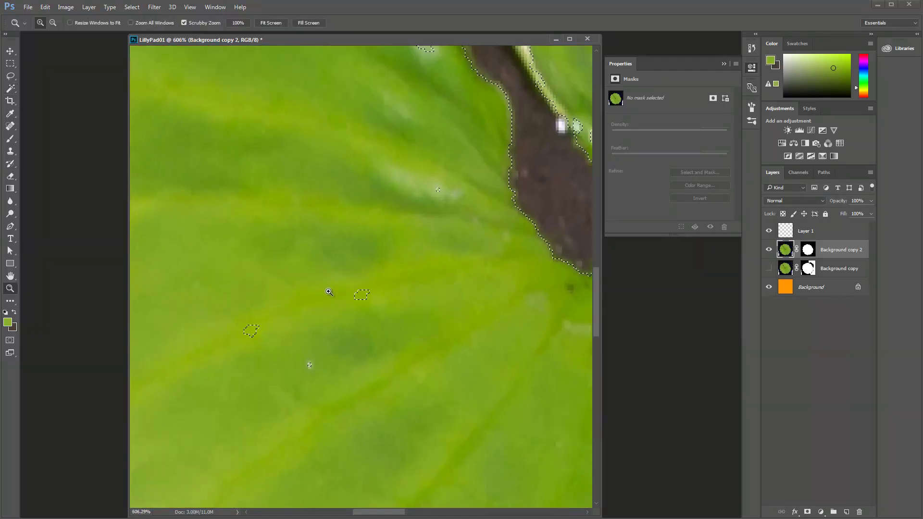
pyautogui.press('b')
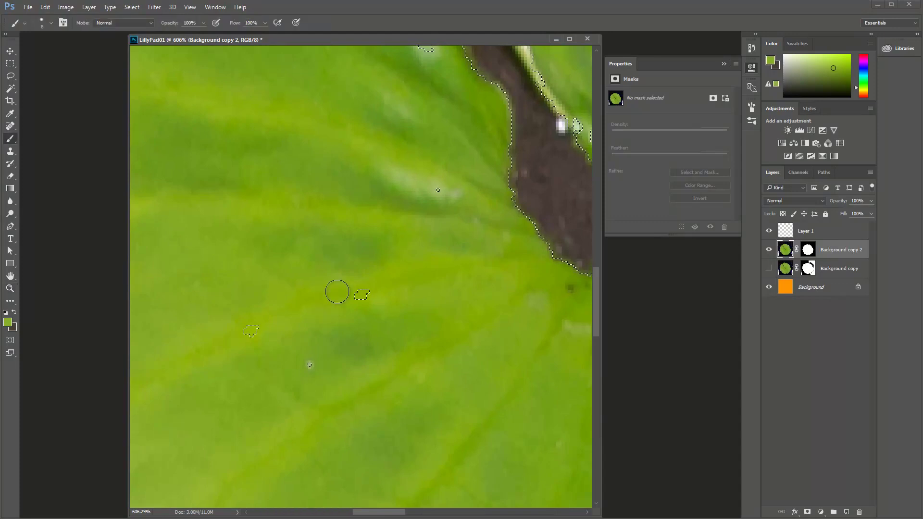
pyautogui.press('w')
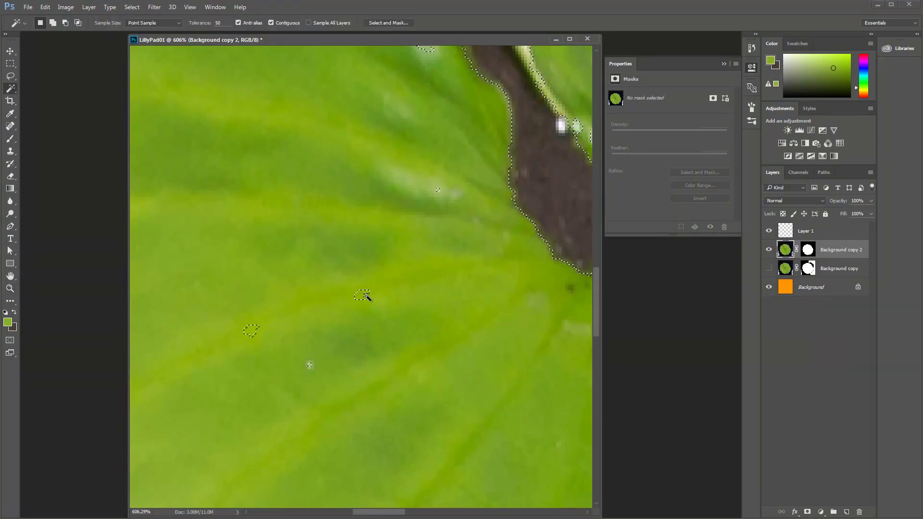
pyautogui.keyDown('shift'); pyautogui.click(361, 297); pyautogui.keyUp('shift')
pyautogui.scroll(-1, 309, 319)
pyautogui.keyDown('shift'); pyautogui.click(310, 335); pyautogui.keyUp('shift')
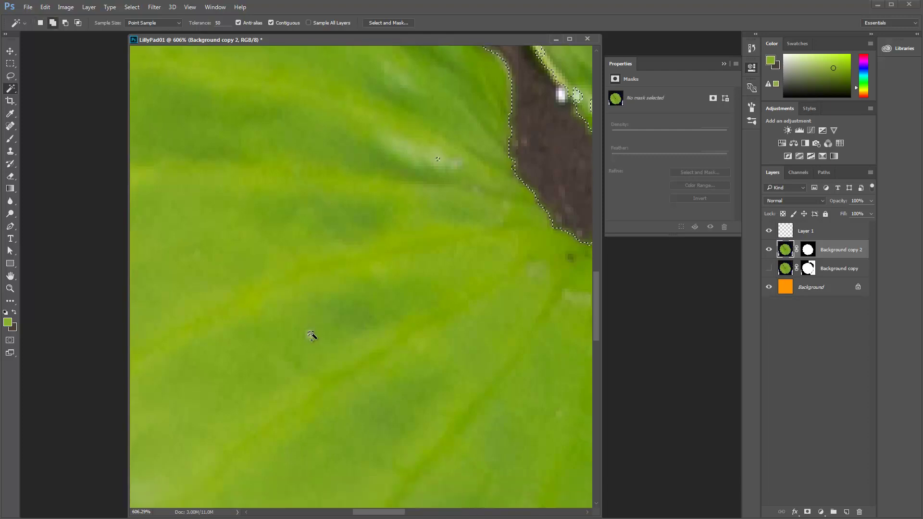
pyautogui.scroll(-2, 338, 331)
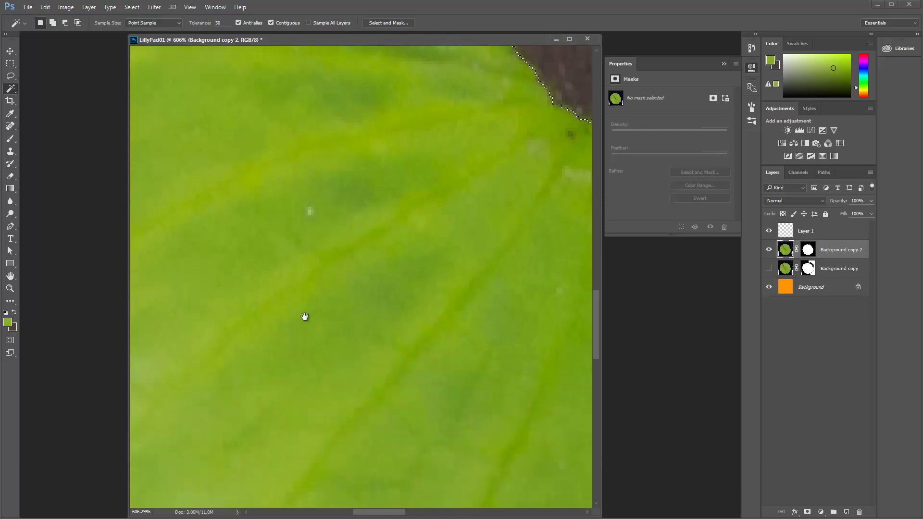
# - Examine the lower-left part of the leaf for spots missed by the selection
pyautogui.moveTo(339, 331); pyautogui.dragTo(582, 305)
pyautogui.scroll(-3, 504, 223)
pyautogui.hscroll(-2, 381, 291)
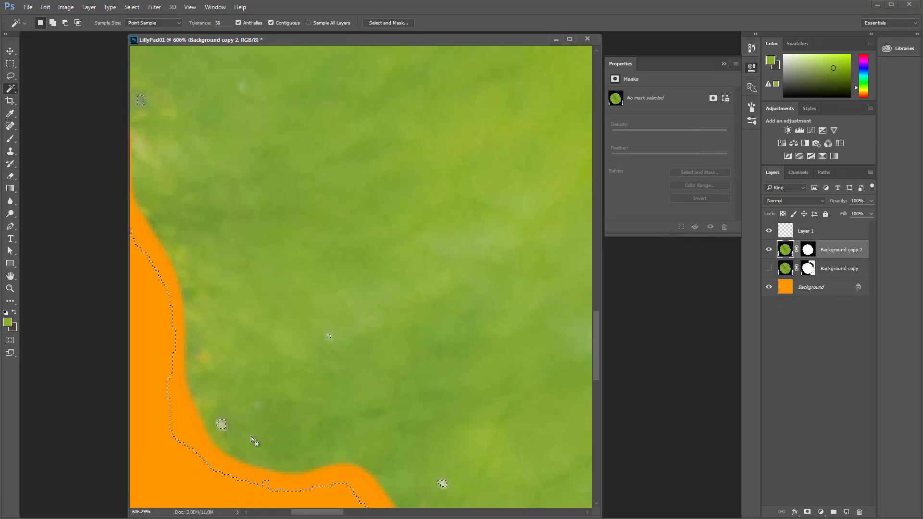
pyautogui.press('z')
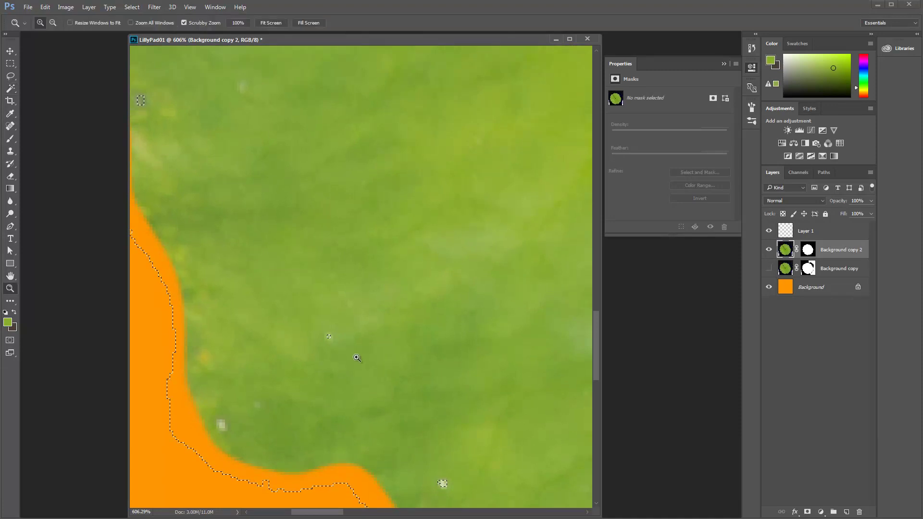
pyautogui.scroll(-2, 346, 354)
pyautogui.scroll(-3, 346, 354)
pyautogui.moveTo(453, 375); pyautogui.dragTo(371, 309)
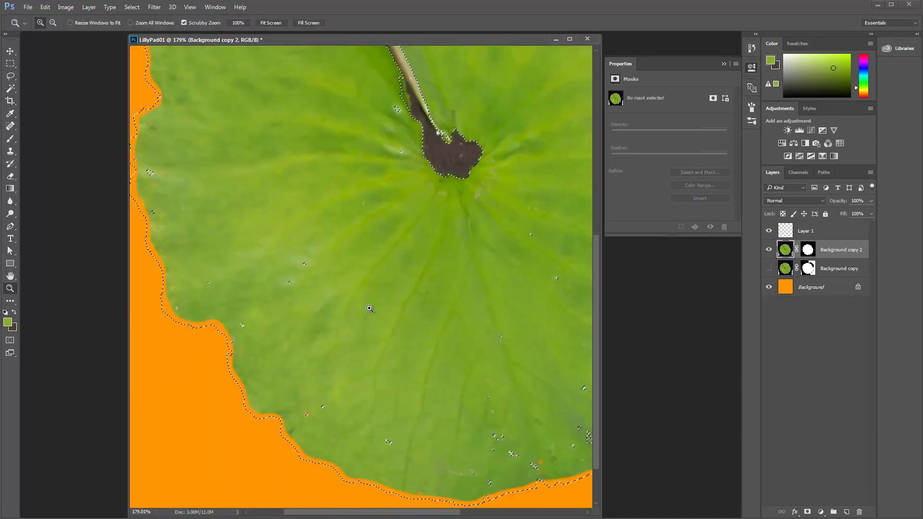
pyautogui.scroll(4, 340, 339)
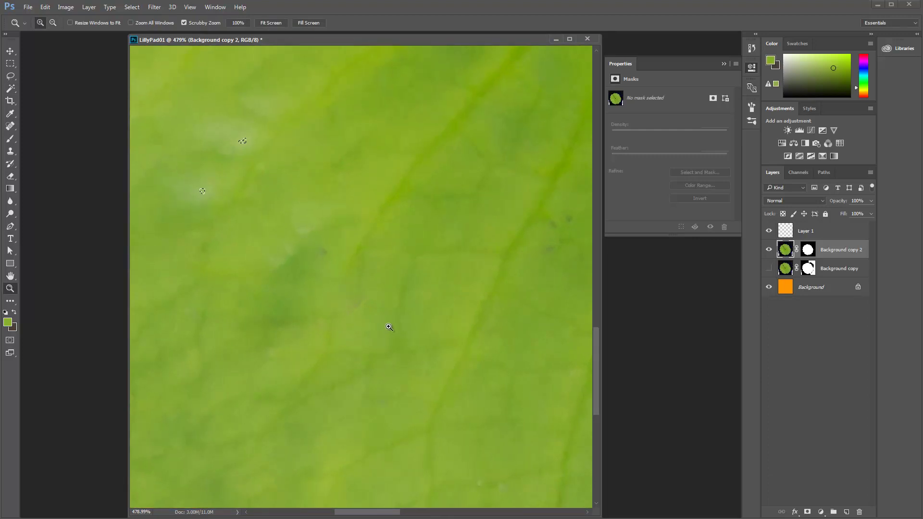
# - Subtract the leaf's similar green tones from the selection using the Magic Wand at tolerance 50
pyautogui.press('w')
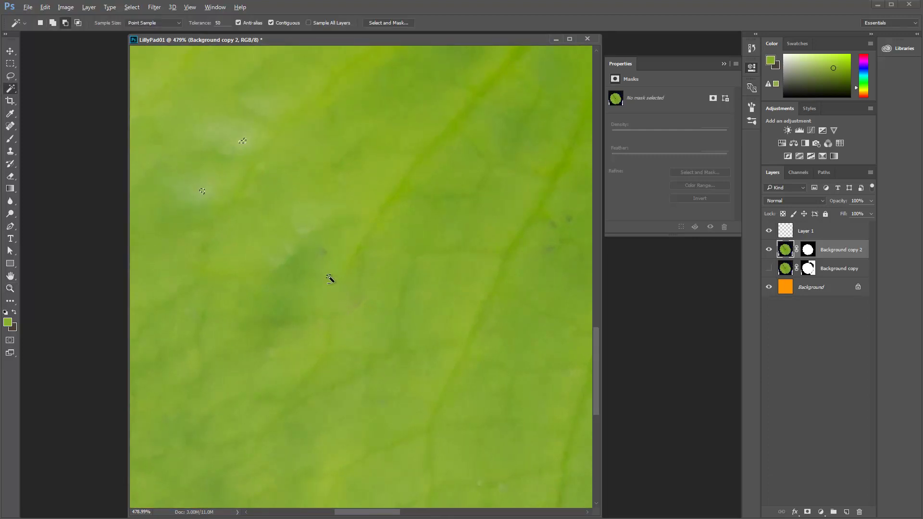
pyautogui.scroll(-1, 330, 279)
pyautogui.press('z')
pyautogui.moveTo(345, 289); pyautogui.dragTo(305, 251)
# - Examine the selected fragments around the leaf's dark center and stem, and review the whole leaf
pyautogui.moveTo(469, 284); pyautogui.dragTo(329, 348)
pyautogui.moveTo(288, 284); pyautogui.dragTo(369, 325)
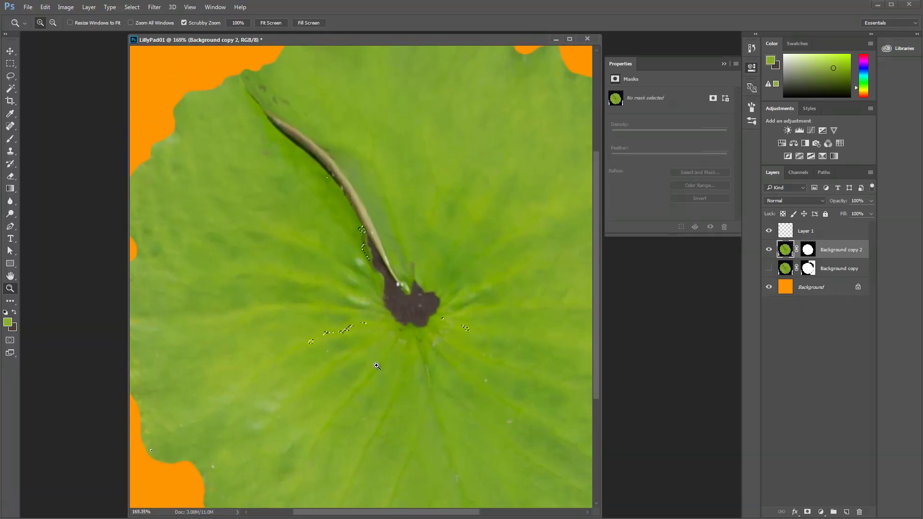
pyautogui.scroll(-3, 344, 331)
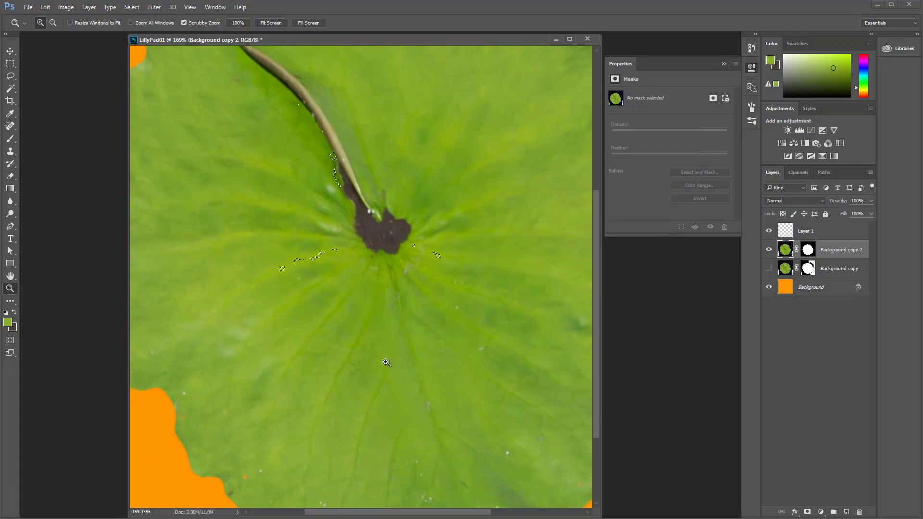
pyautogui.moveTo(479, 248); pyautogui.dragTo(383, 376)
pyautogui.scroll(3, 384, 365)
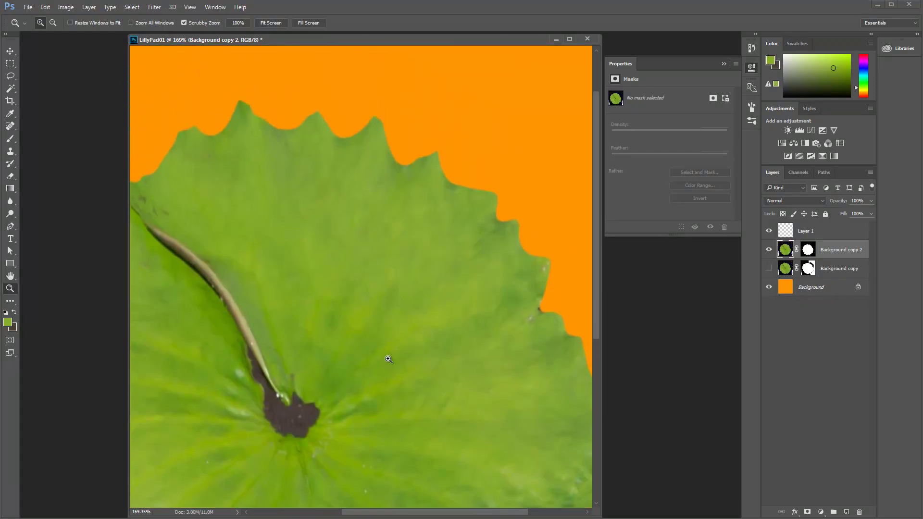
pyautogui.moveTo(258, 220); pyautogui.dragTo(289, 133)
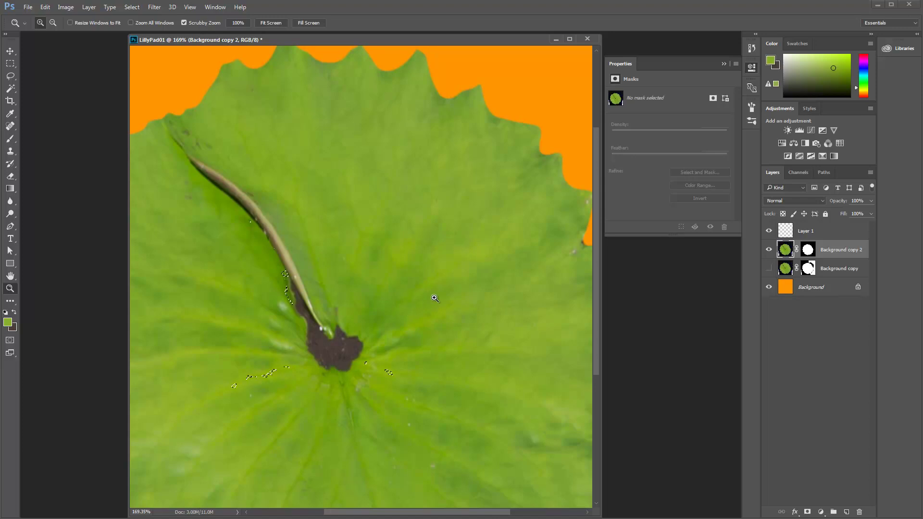
pyautogui.moveTo(444, 294); pyautogui.dragTo(413, 294)
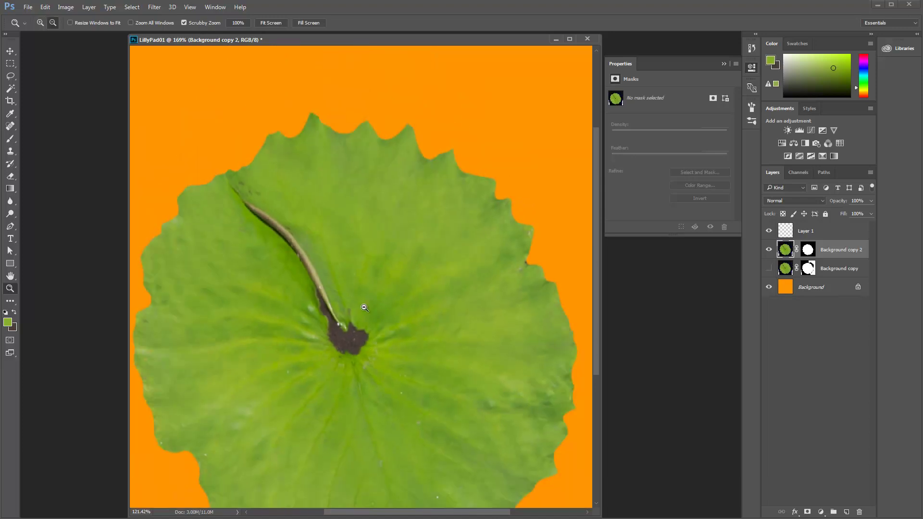
pyautogui.moveTo(374, 384); pyautogui.dragTo(373, 288)
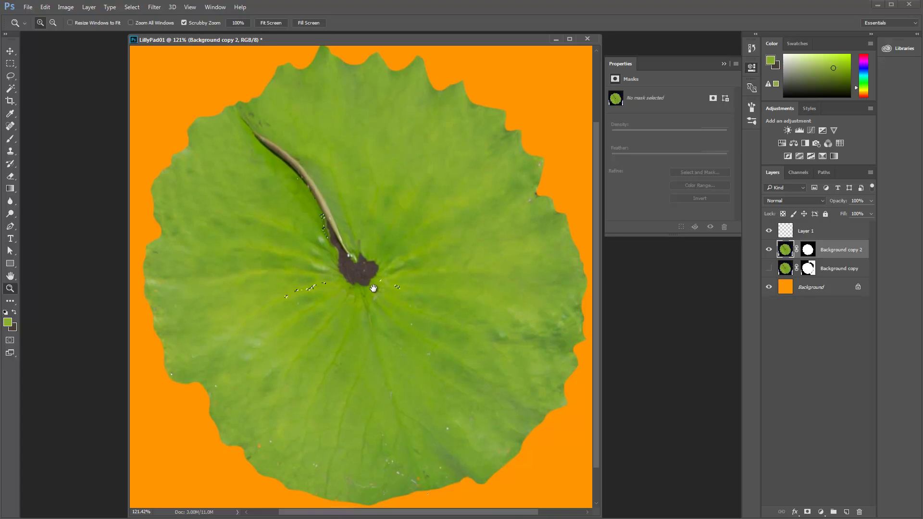